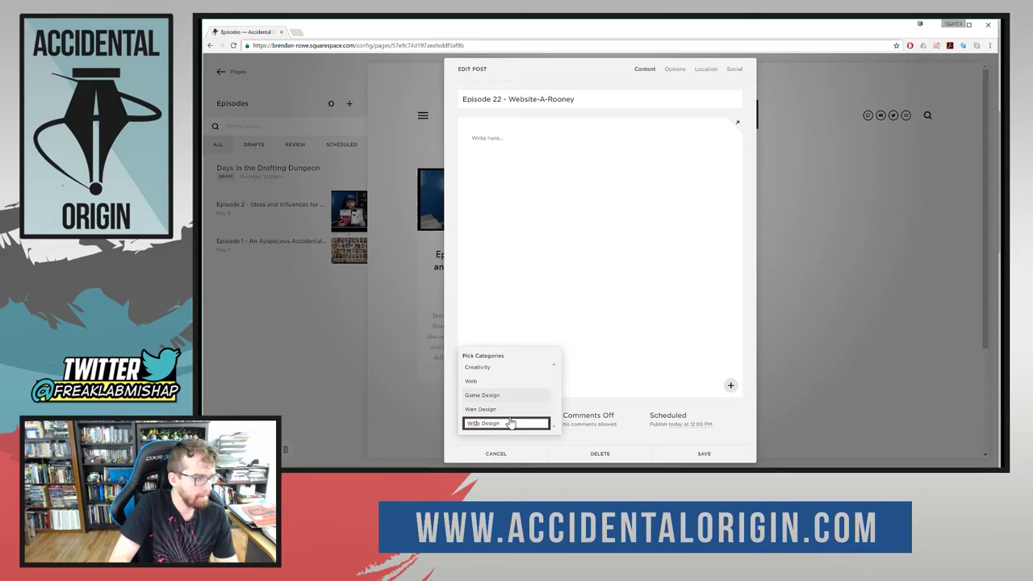
Create the Web Design category and assign it to the Episode 22 post in place of Game Design.
key(Return)
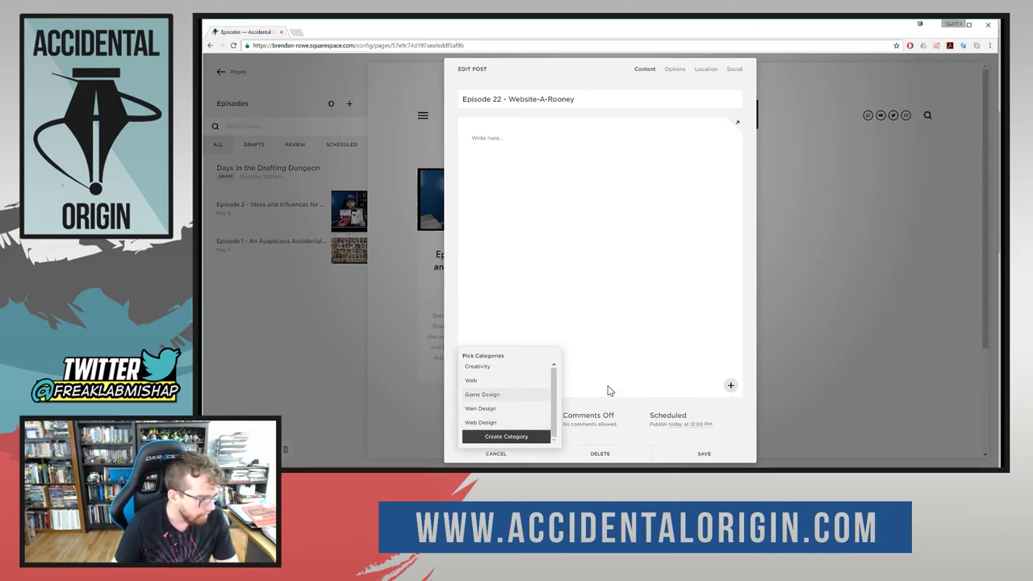
click(601, 361)
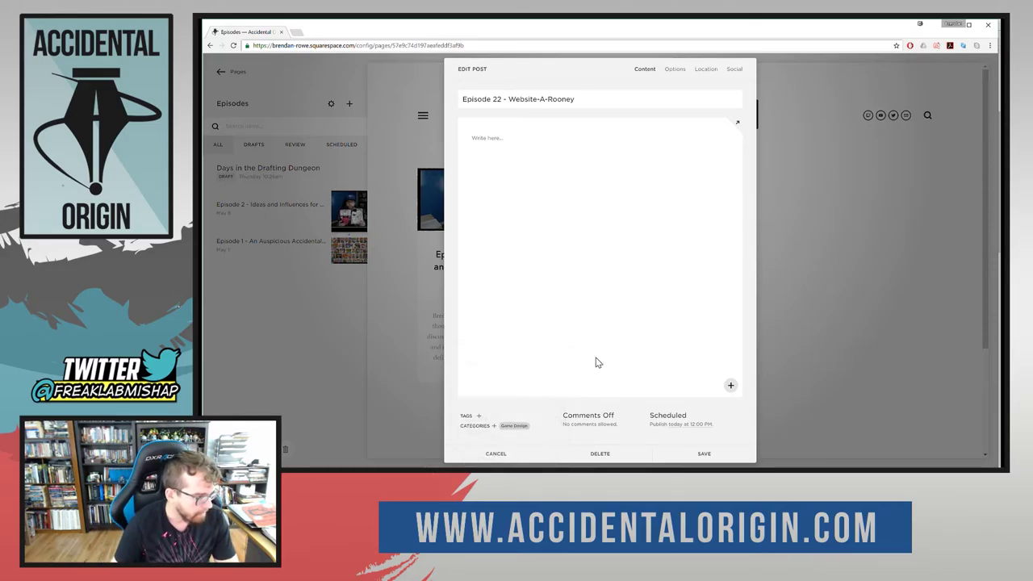
click(530, 425)
click(495, 425)
click(484, 410)
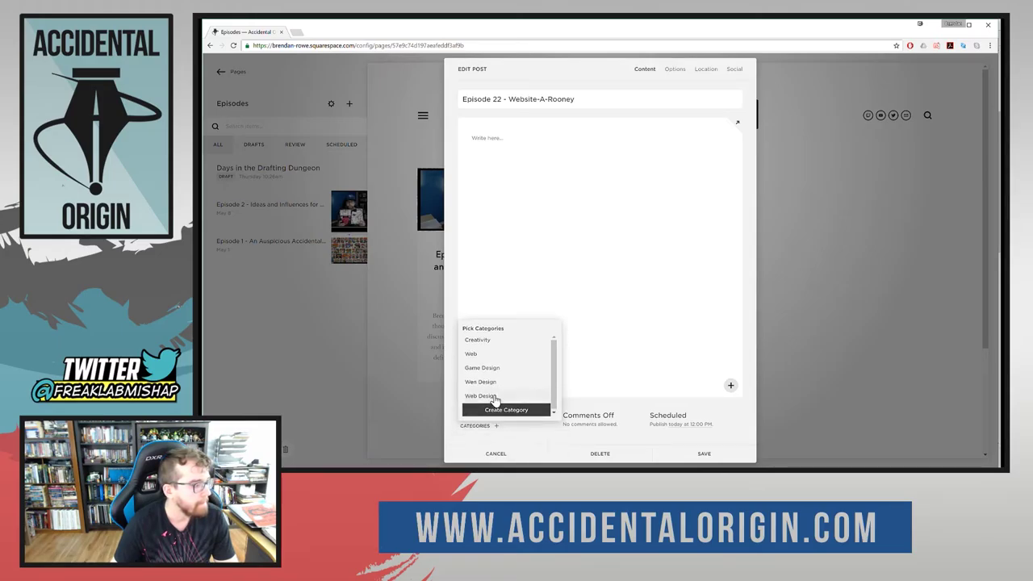
click(562, 440)
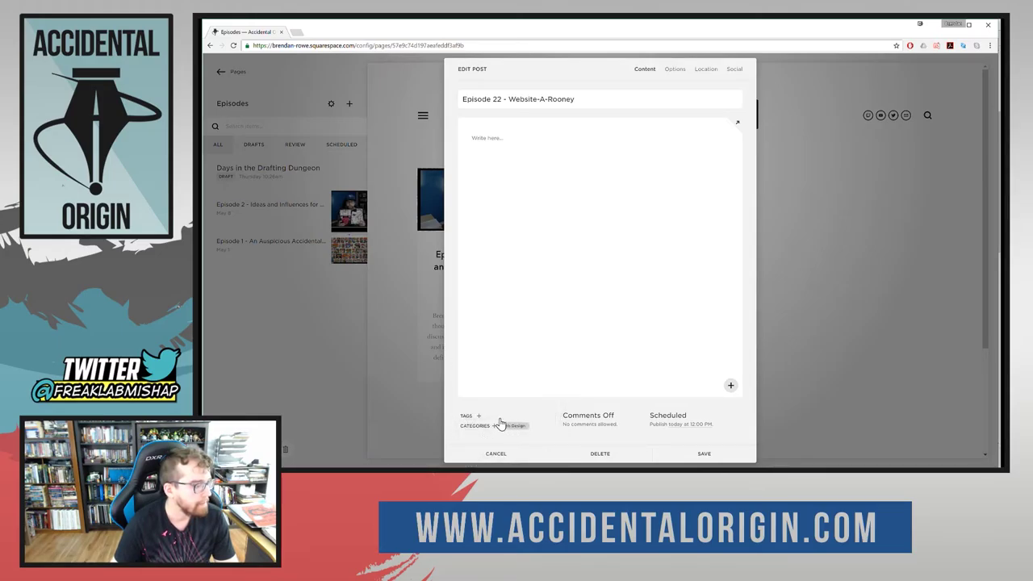
Add the tag AccidentalOrigin.com to the Episode 22 post and save it.
click(479, 416)
text(Accidenta)
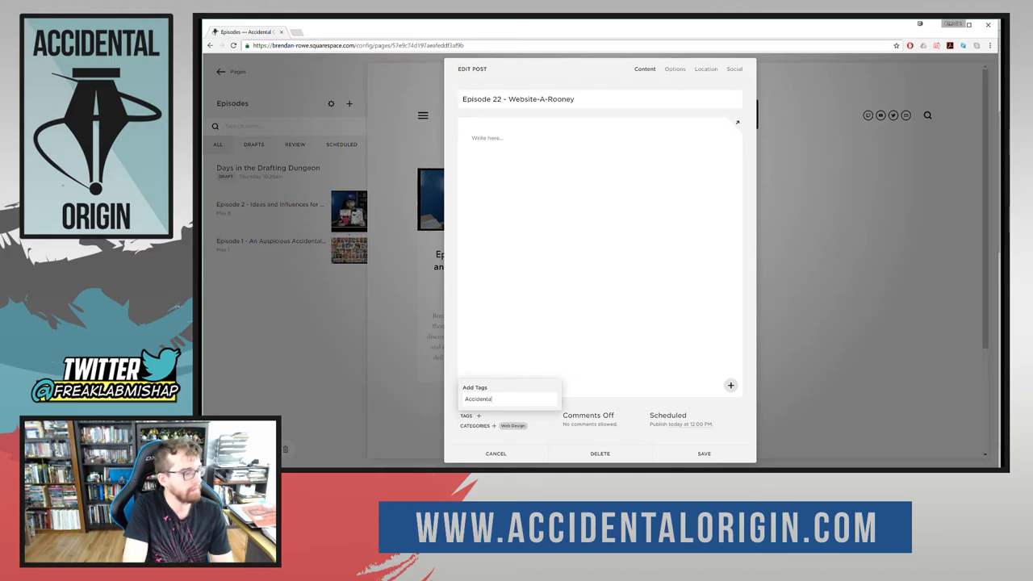
text(lOrigin.com)
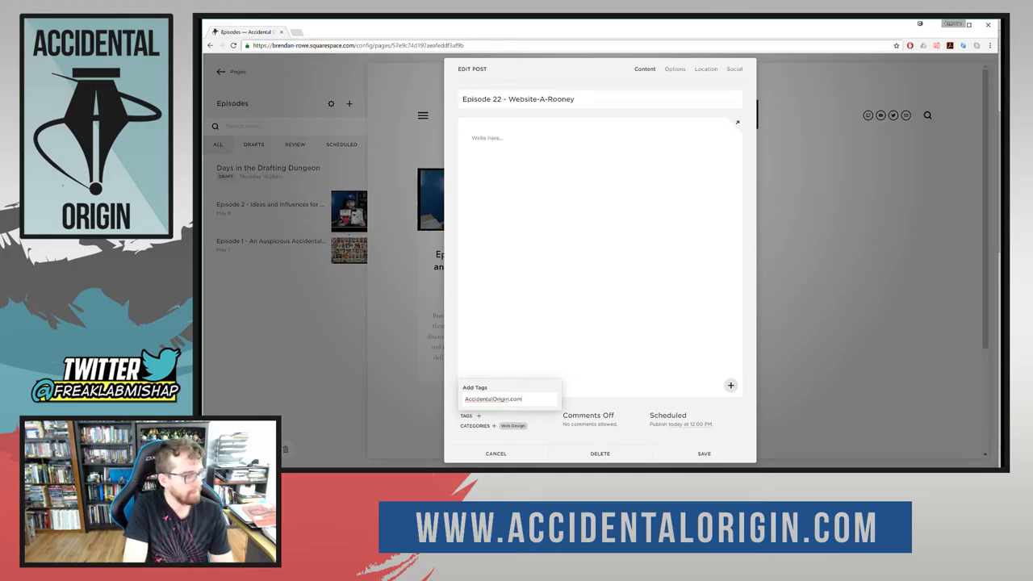
key(Return)
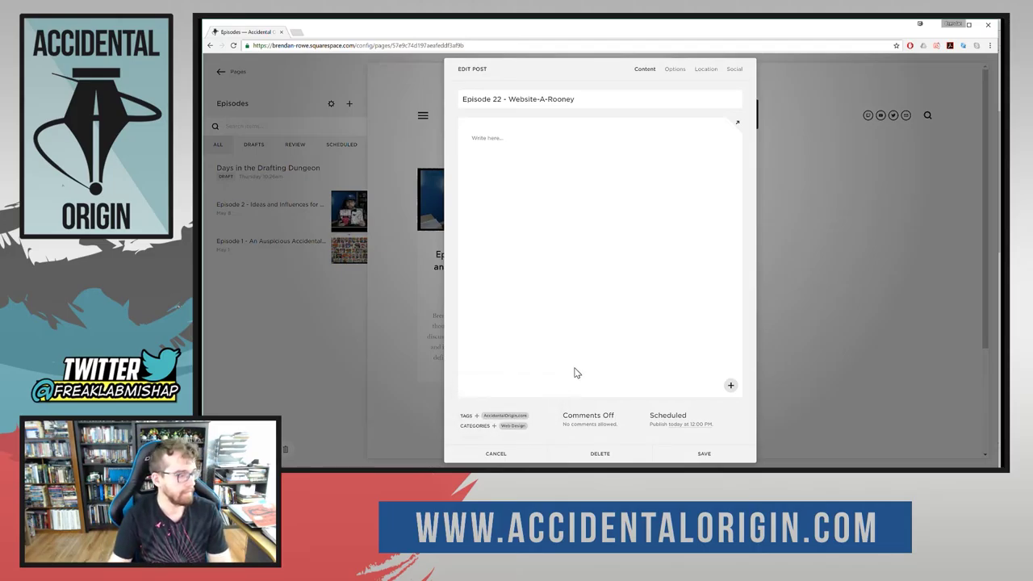
click(702, 455)
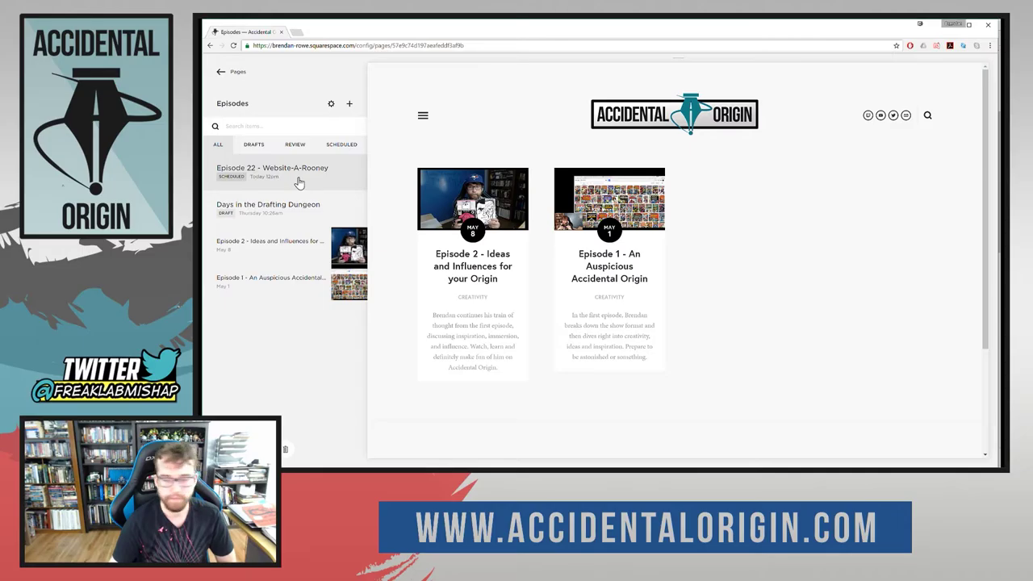
Reopen the Episode 22 - Website-A-Rooney post, change its status to Published and save it.
mouse_move(298, 183)
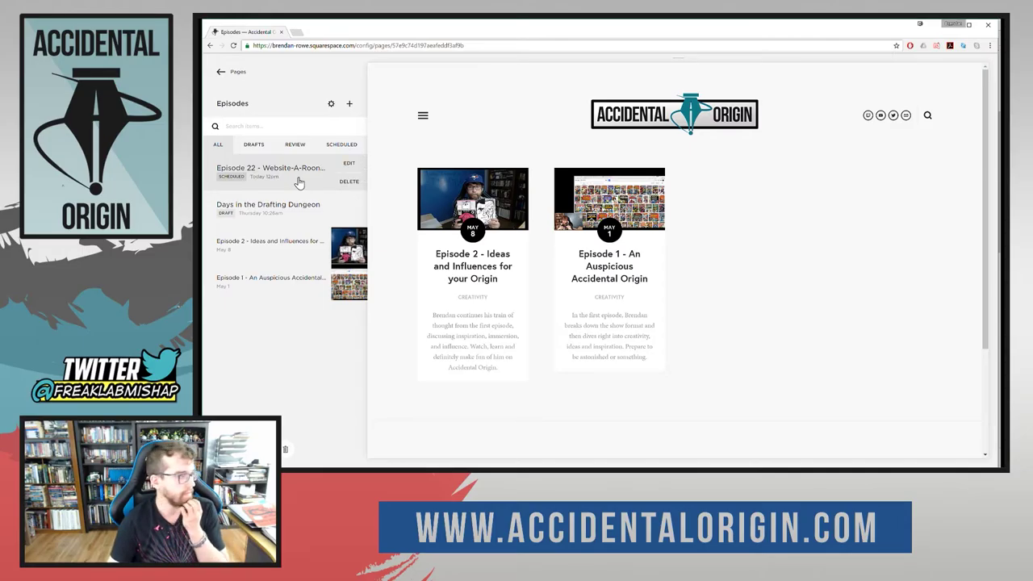
click(349, 163)
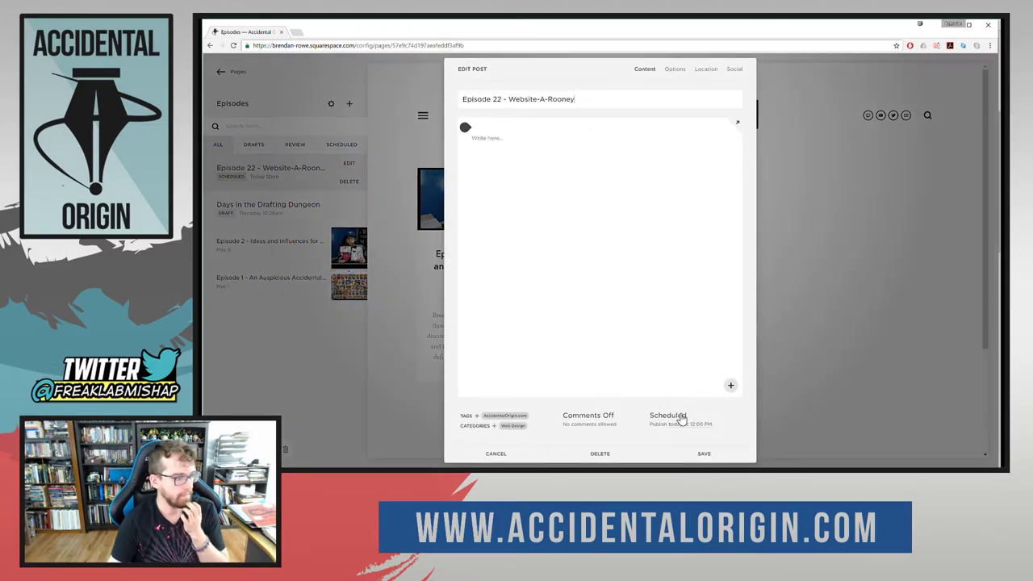
click(680, 417)
click(689, 344)
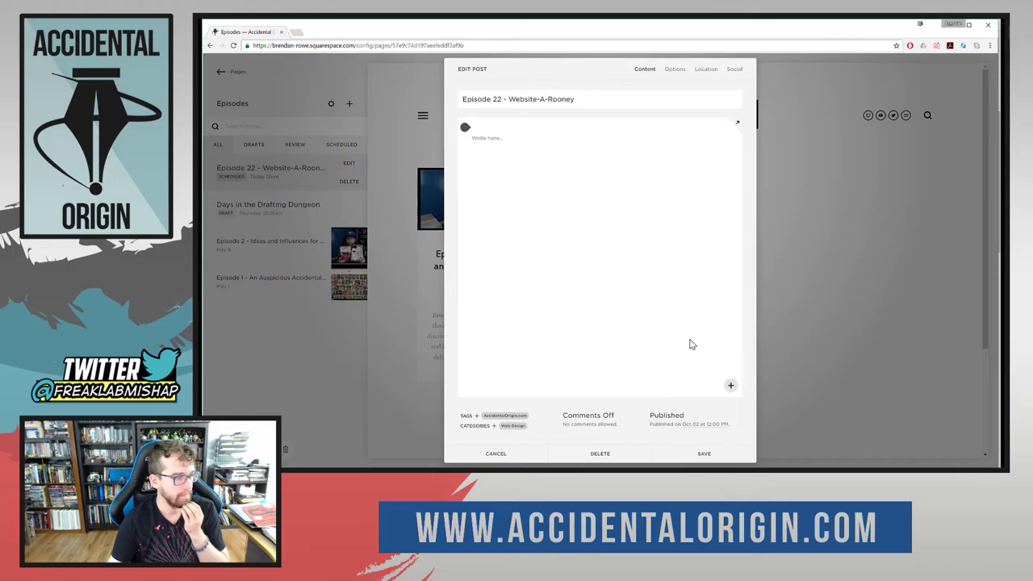
click(700, 453)
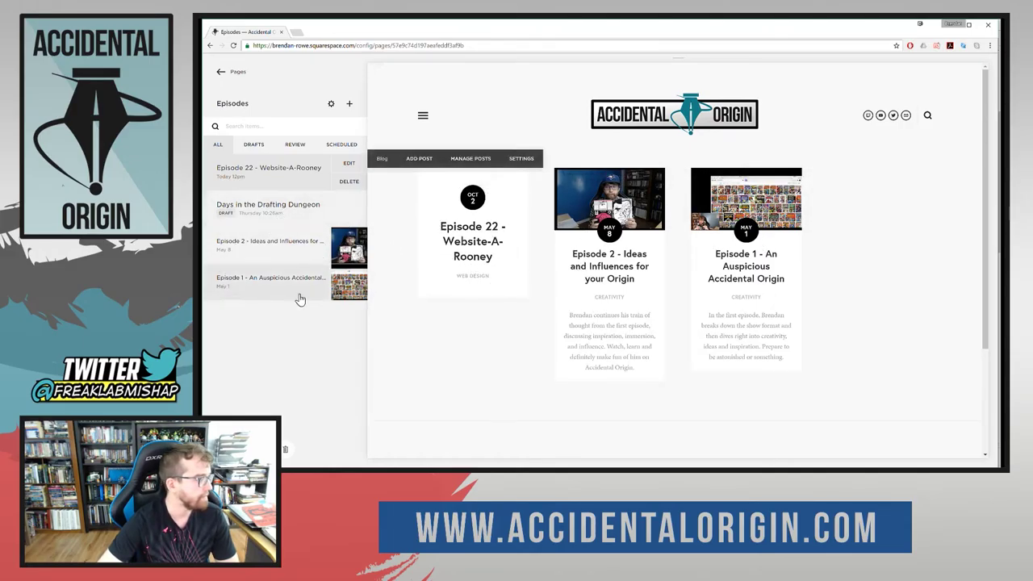
Open the Days in the Drafting Dungeon draft for editing and assign it a new category named Comic Books.
click(279, 218)
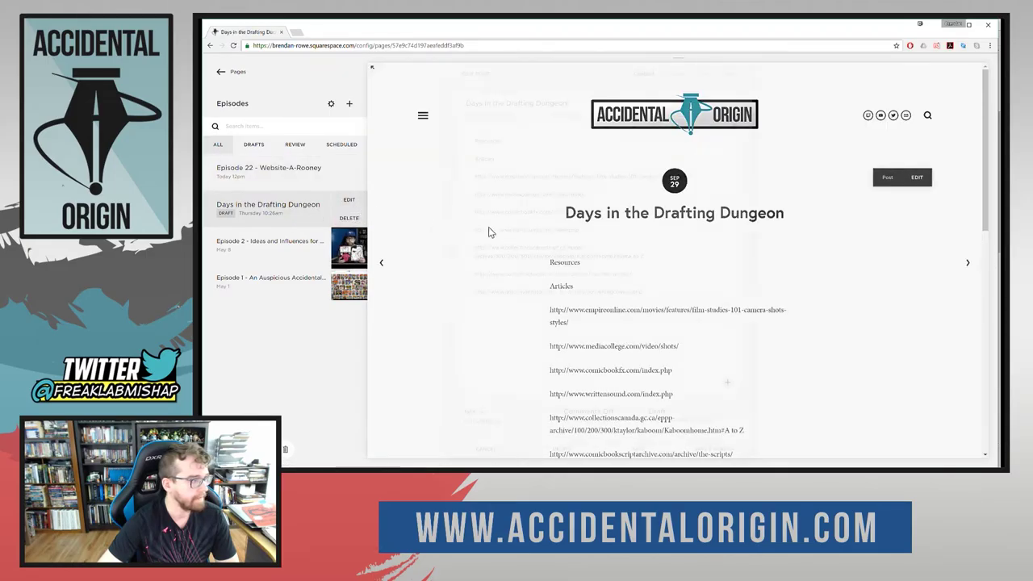
click(349, 200)
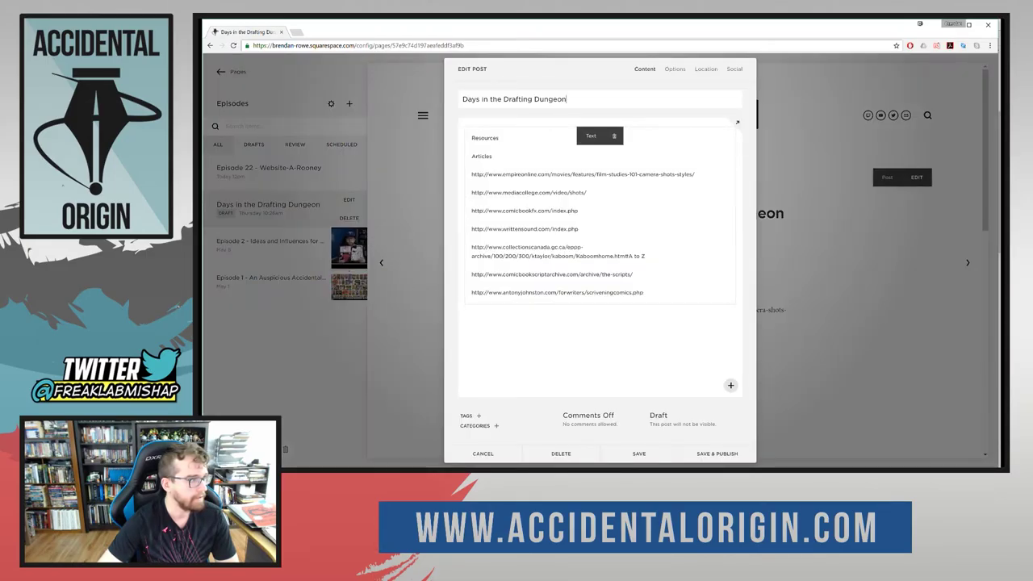
click(492, 156)
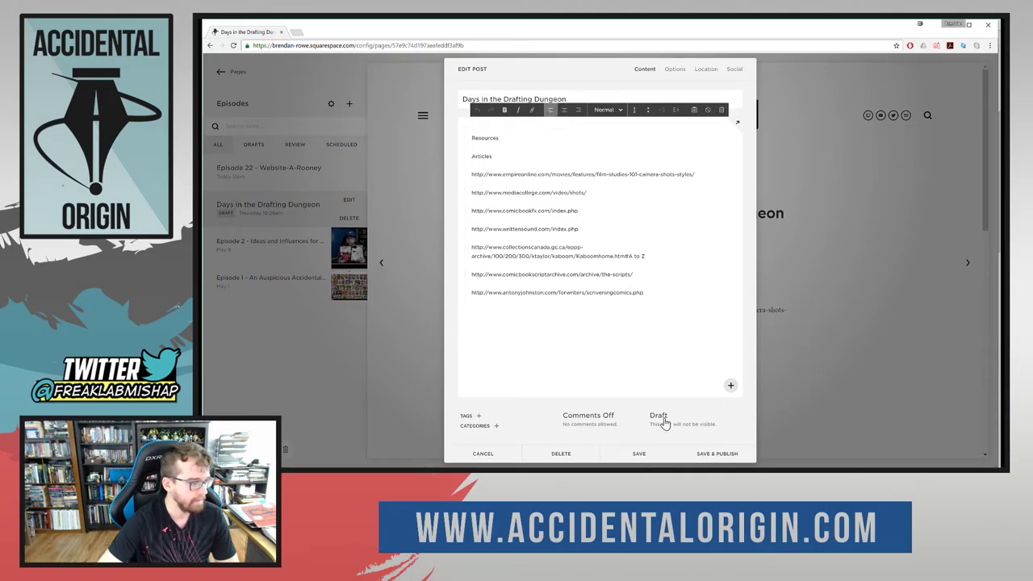
click(496, 427)
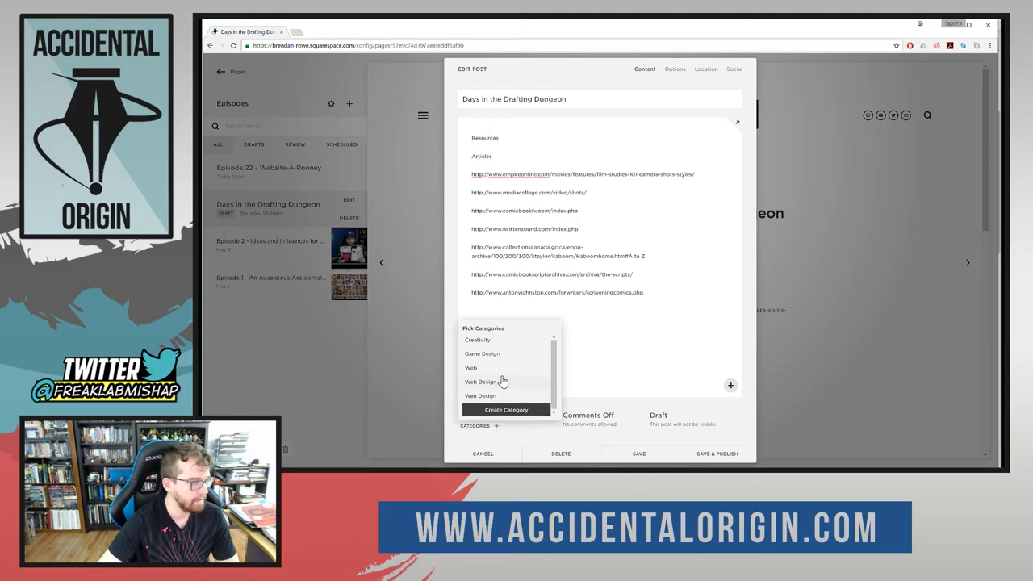
click(506, 409)
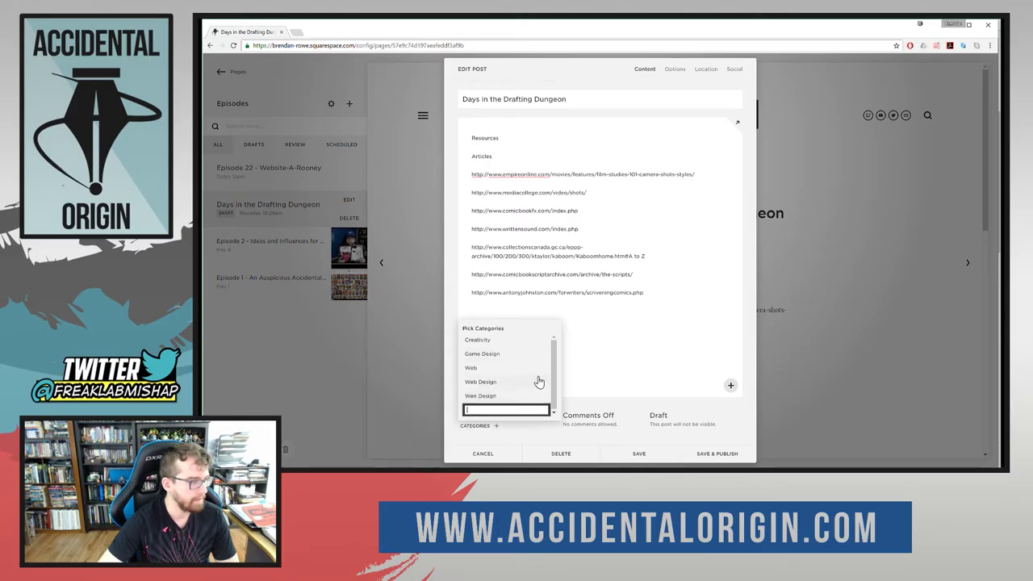
text(Comic Books)
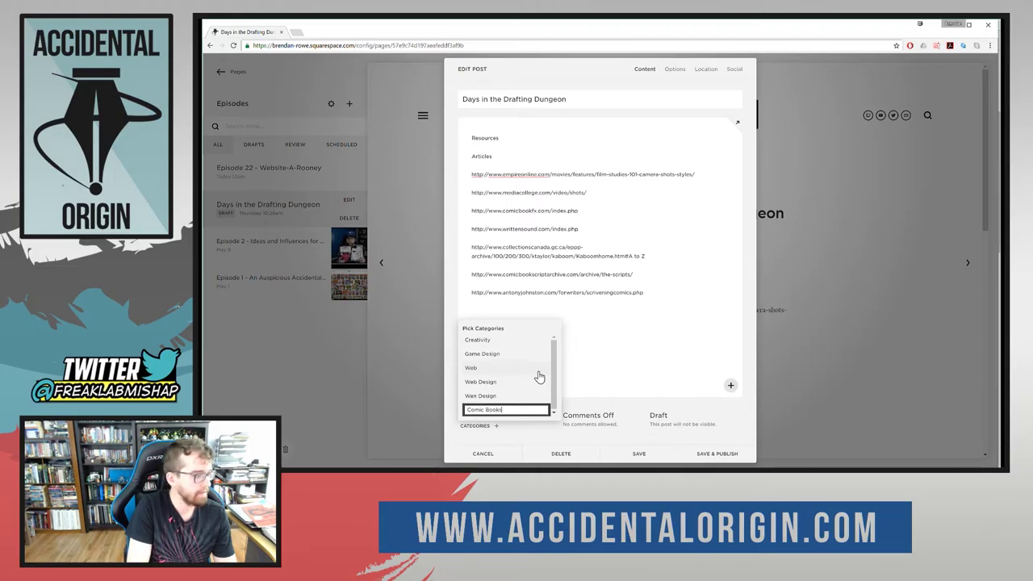
key(Return)
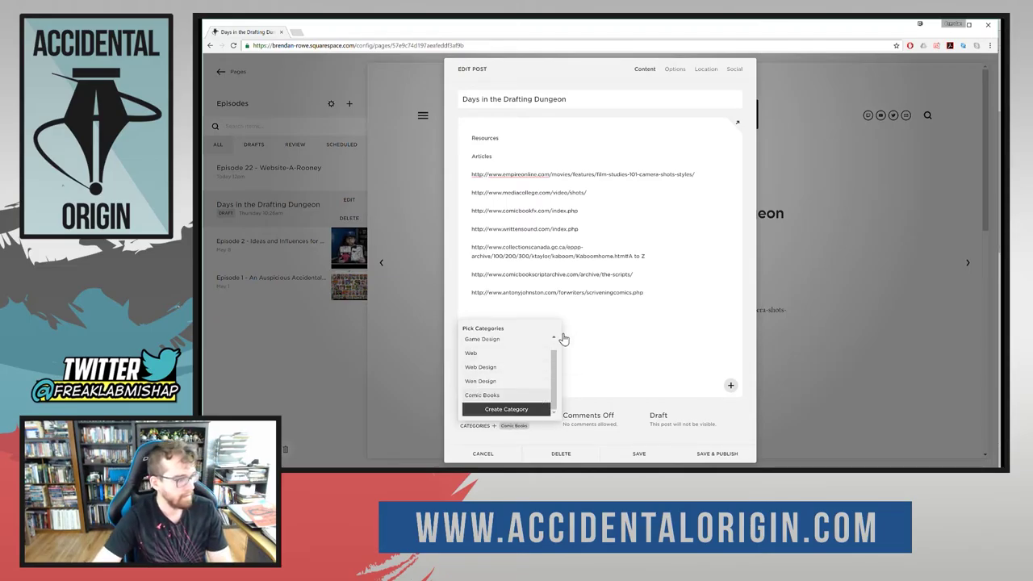
click(601, 348)
Add the tag Drafting Dungeon to the Days in the Drafting Dungeon post.
click(478, 416)
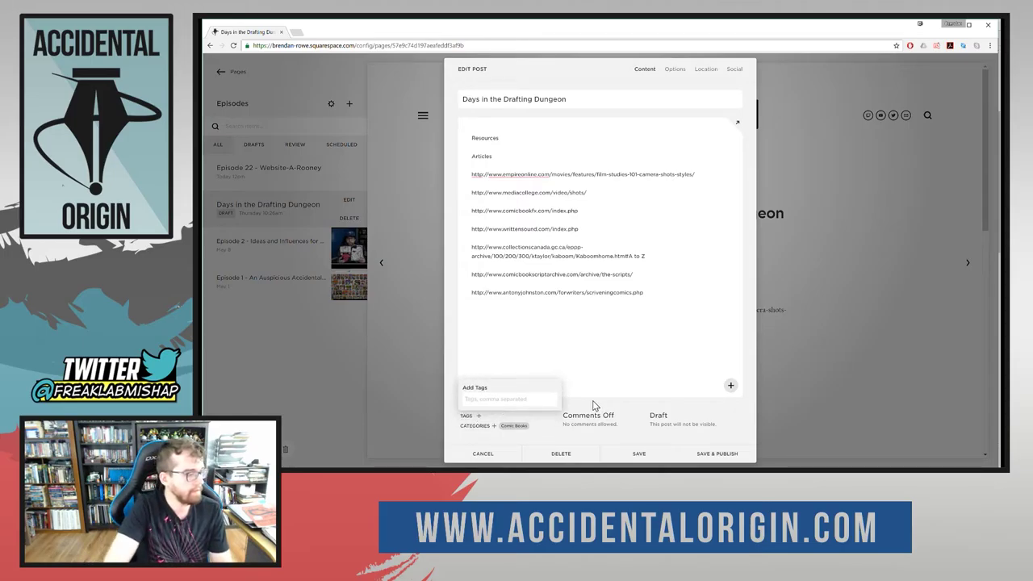
text(Drafting Gungeon)
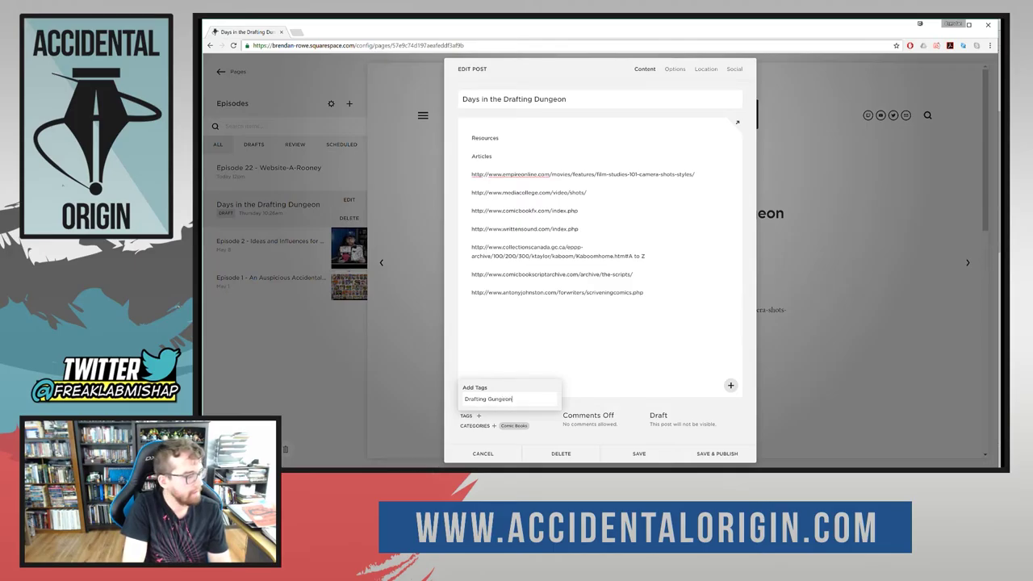
key(Return)
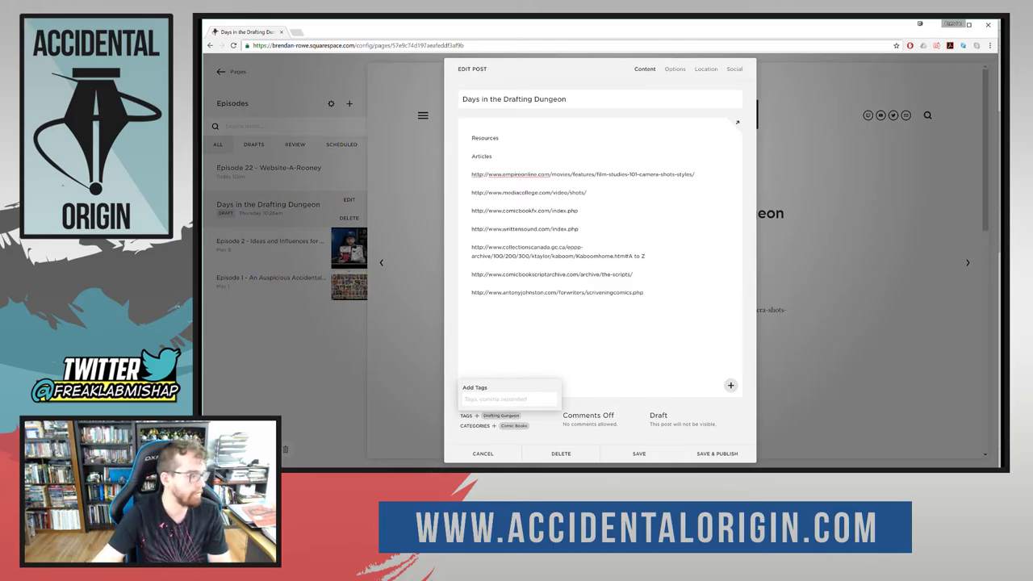
click(522, 417)
text(Dra)
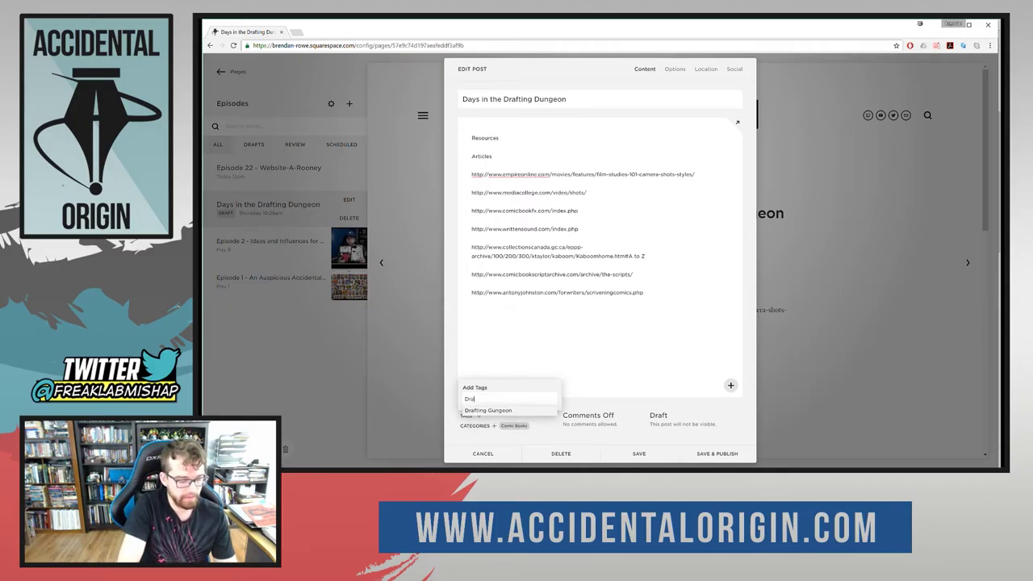
text(fting Dungeon)
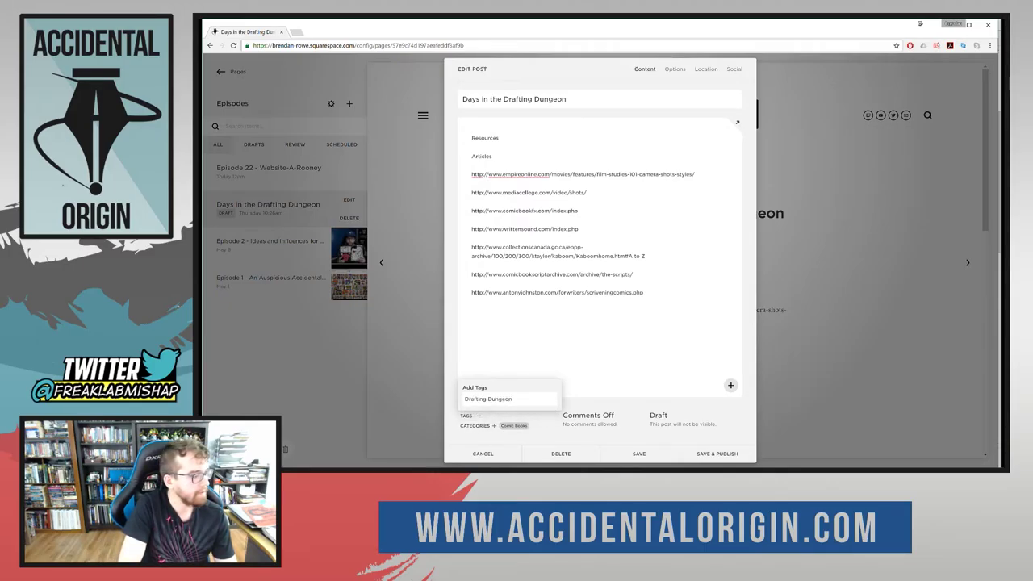
key(Return)
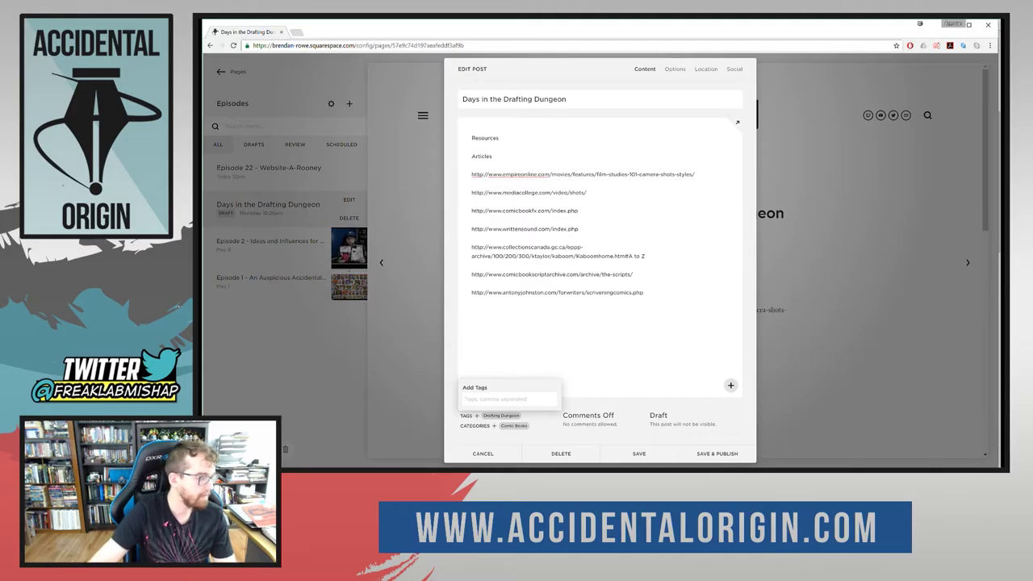
Set the Drafting Dungeon post to Published, dated September 26, 2016 at 12:00 PM, and save it.
click(686, 421)
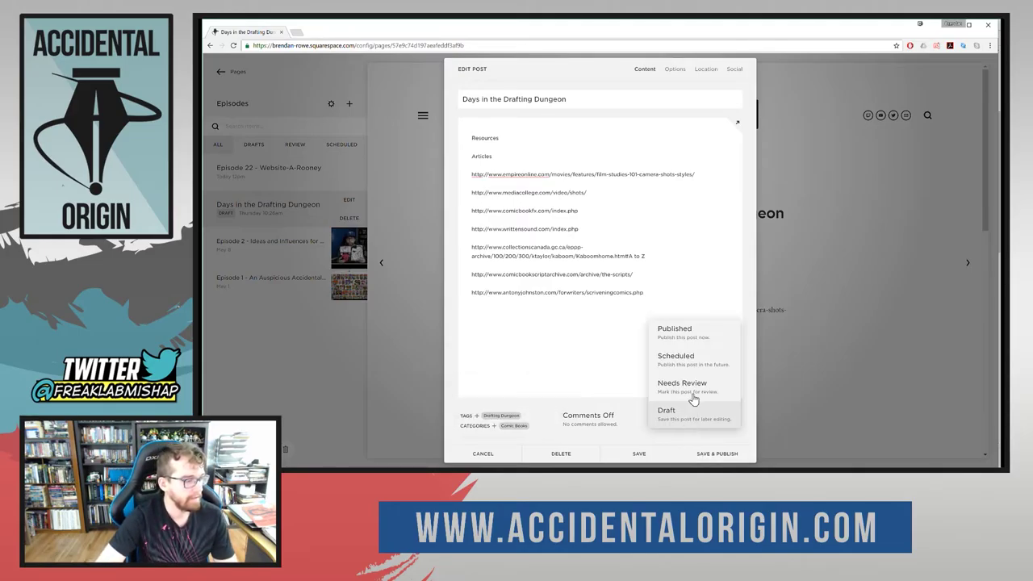
click(691, 339)
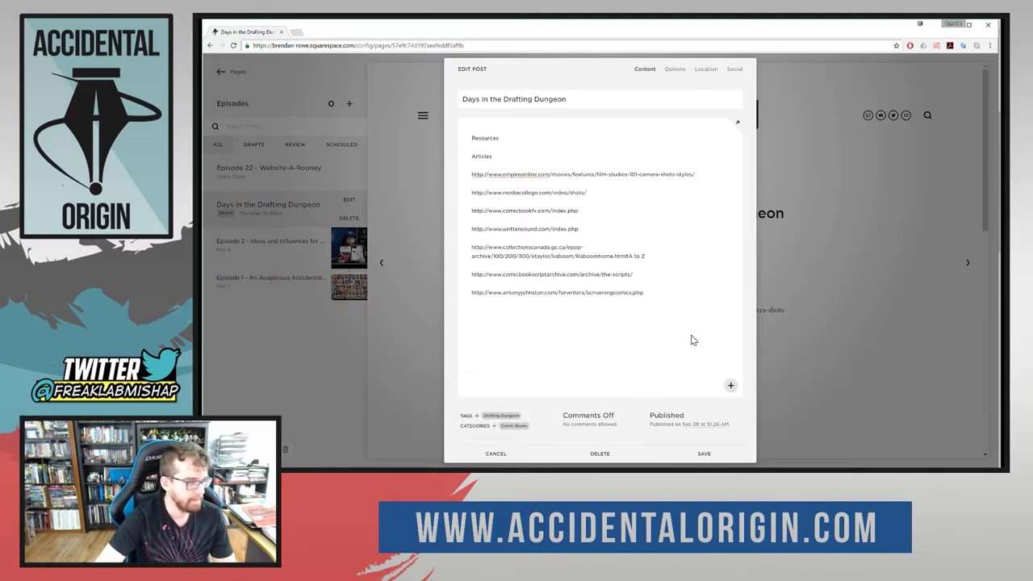
click(714, 426)
click(687, 436)
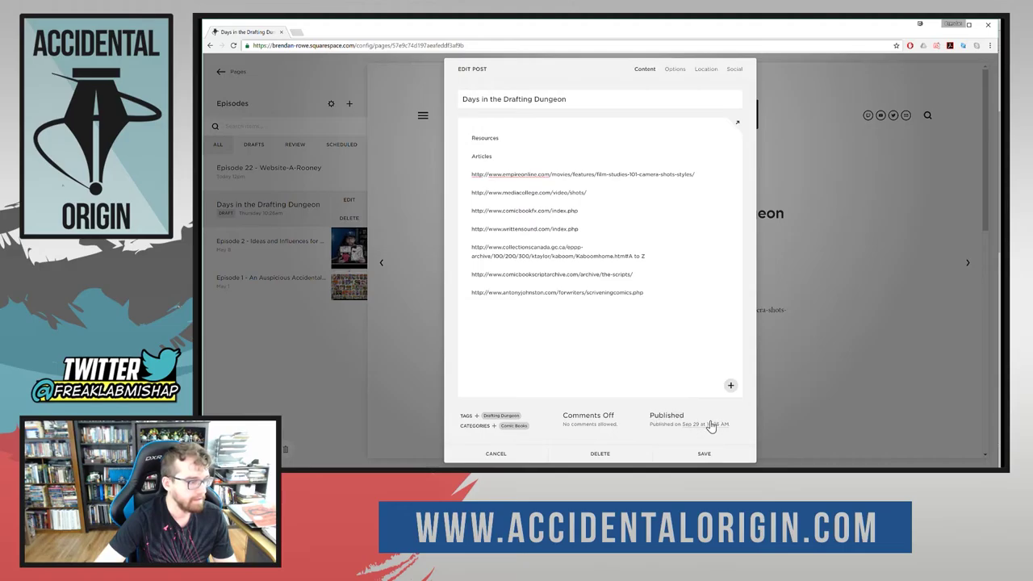
click(710, 427)
click(694, 434)
click(702, 425)
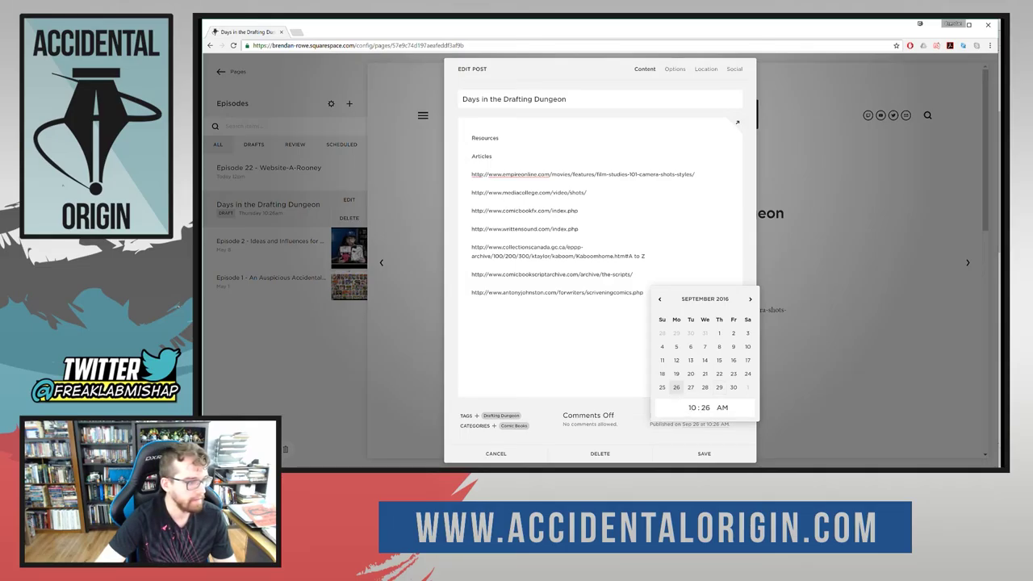
text(12)
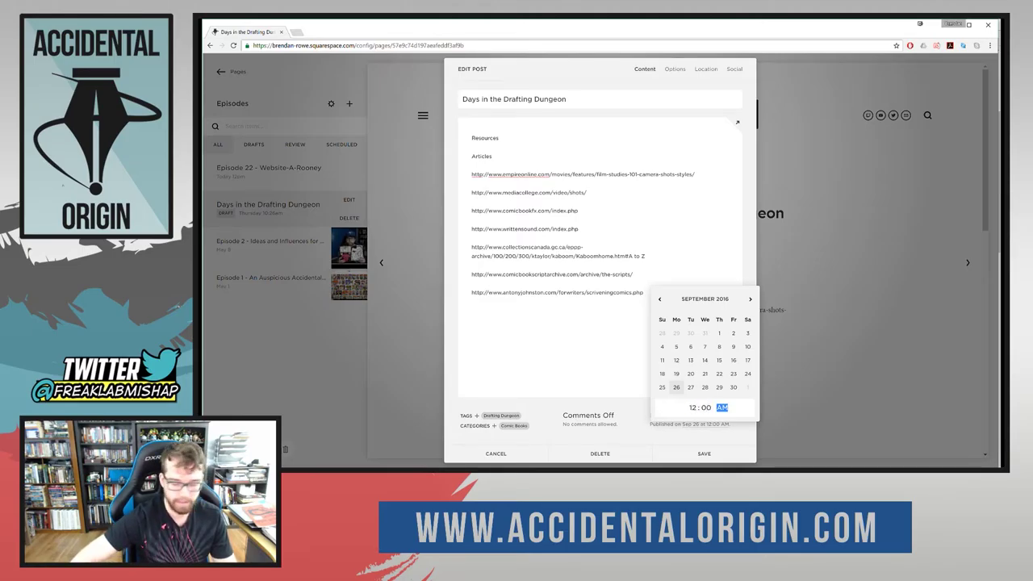
text(p)
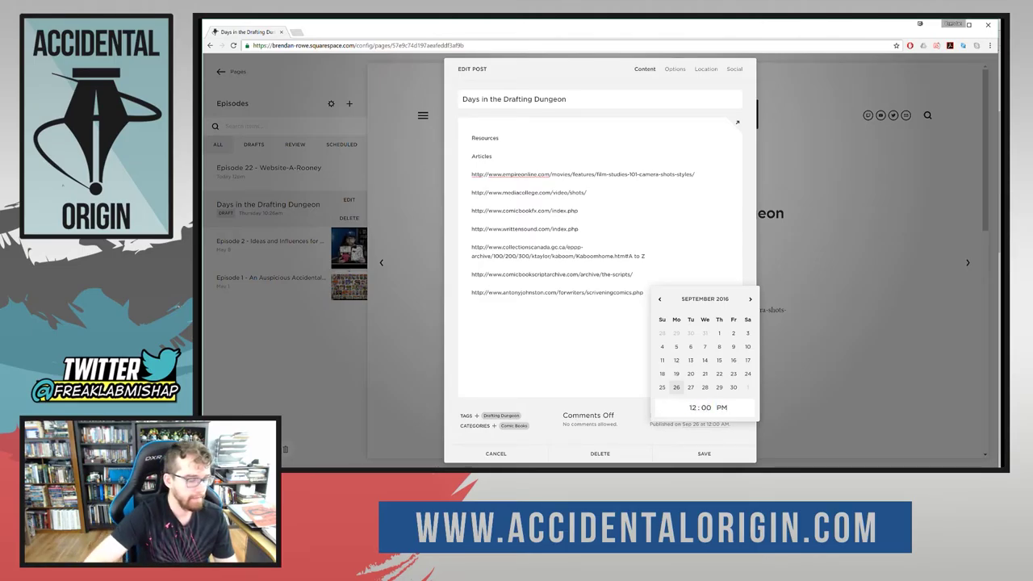
click(694, 452)
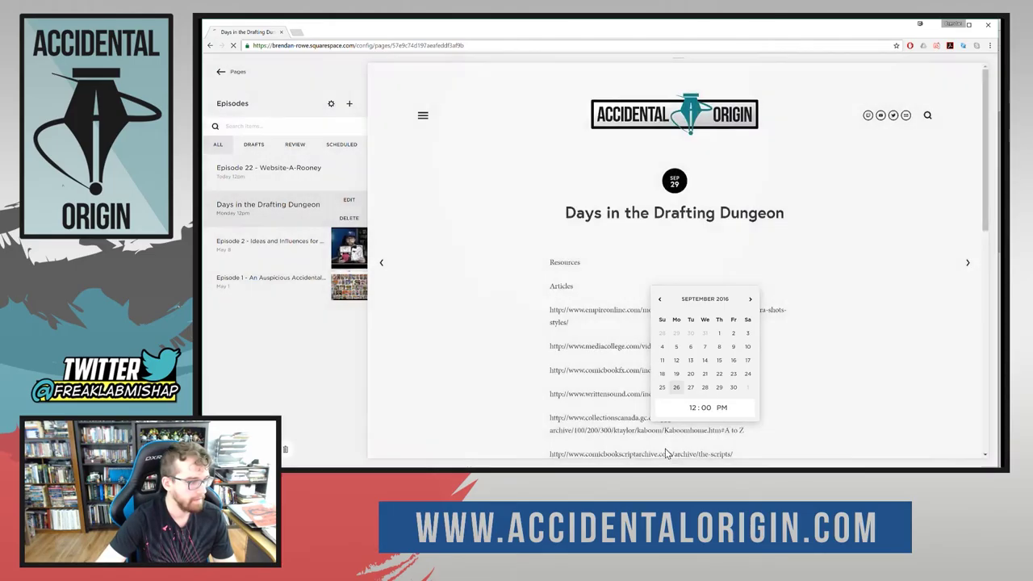
Review the published Drafting Dungeon post, then return to the site's page list with the Episodes blog in preview.
scroll(609, 339, down, 4)
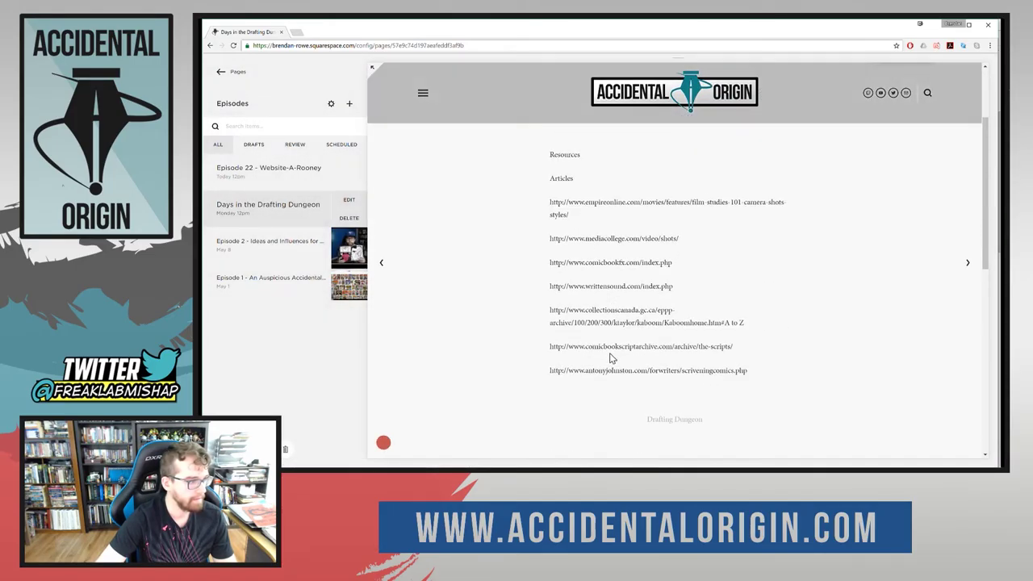
scroll(609, 356, up, 5)
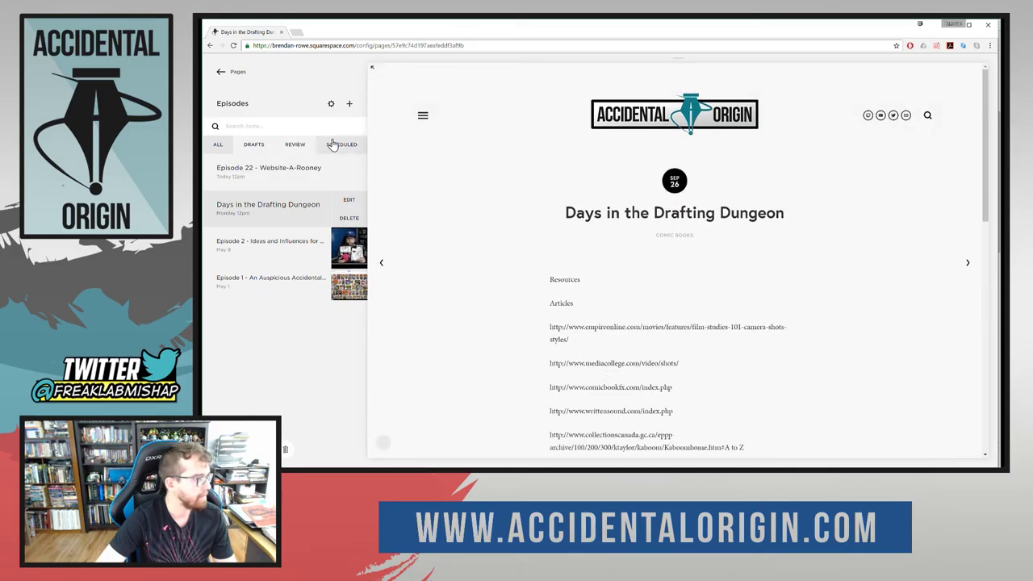
click(221, 72)
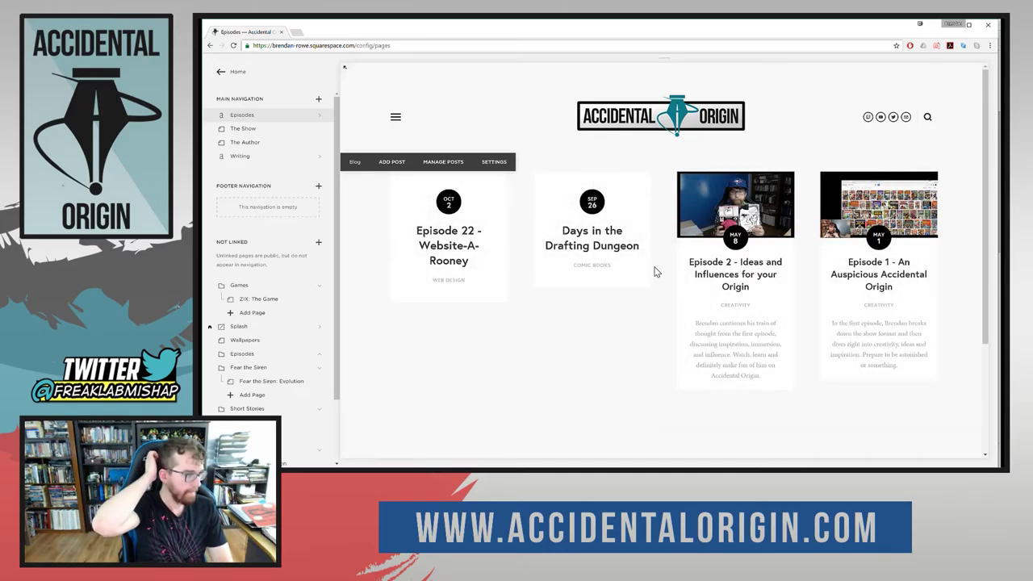
Replace the Comic Books category on the Days in the Drafting Dungeon post with a new category named Comic Book, and save the post.
mouse_move(655, 272)
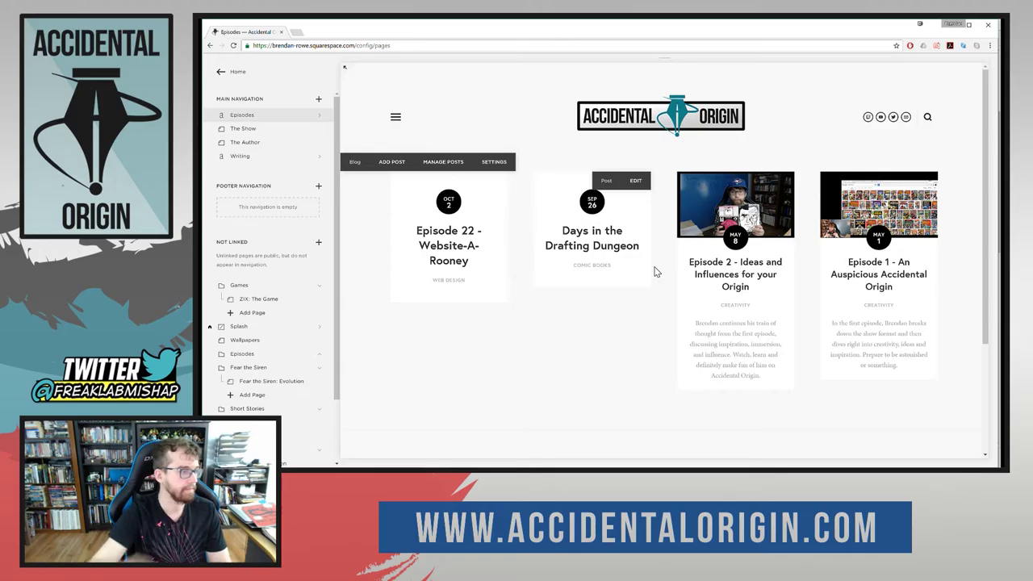
click(636, 180)
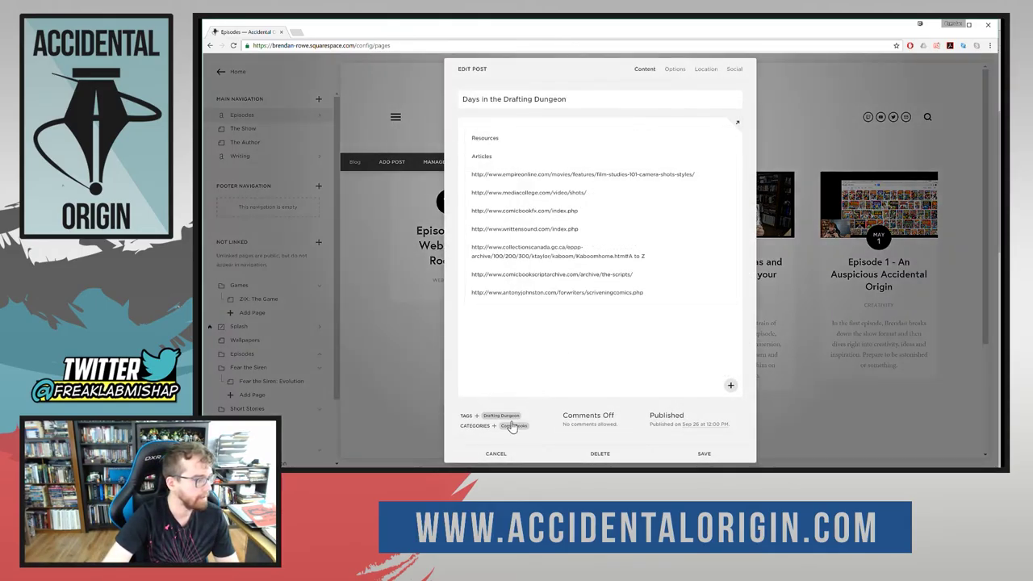
click(531, 426)
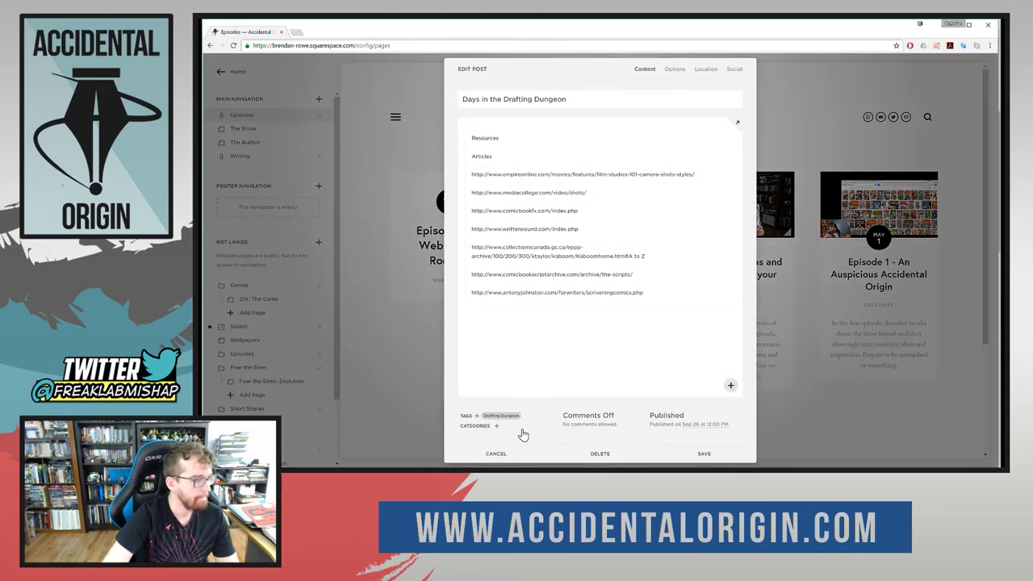
click(494, 425)
scroll(520, 409, down, 1)
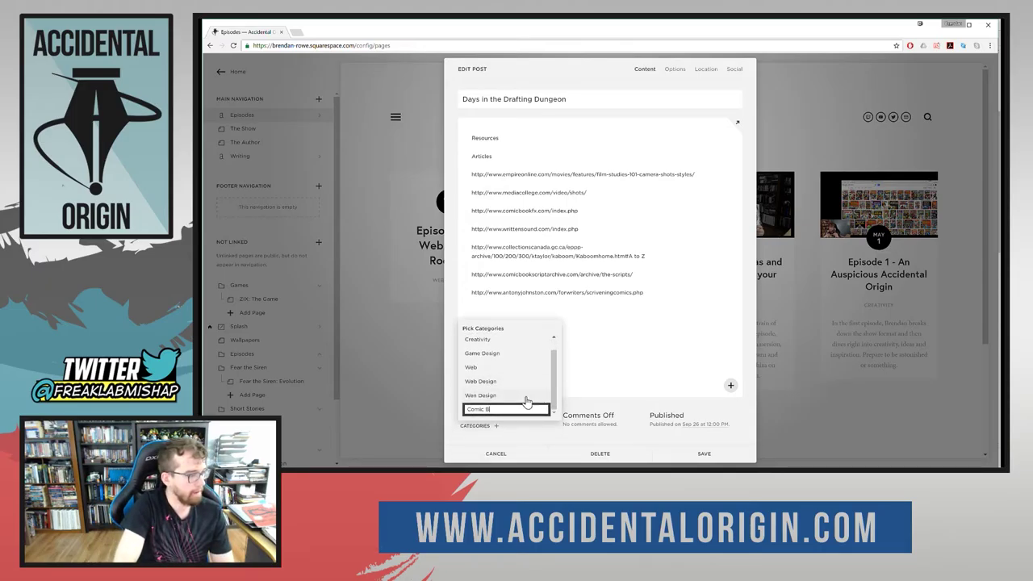
key(Return)
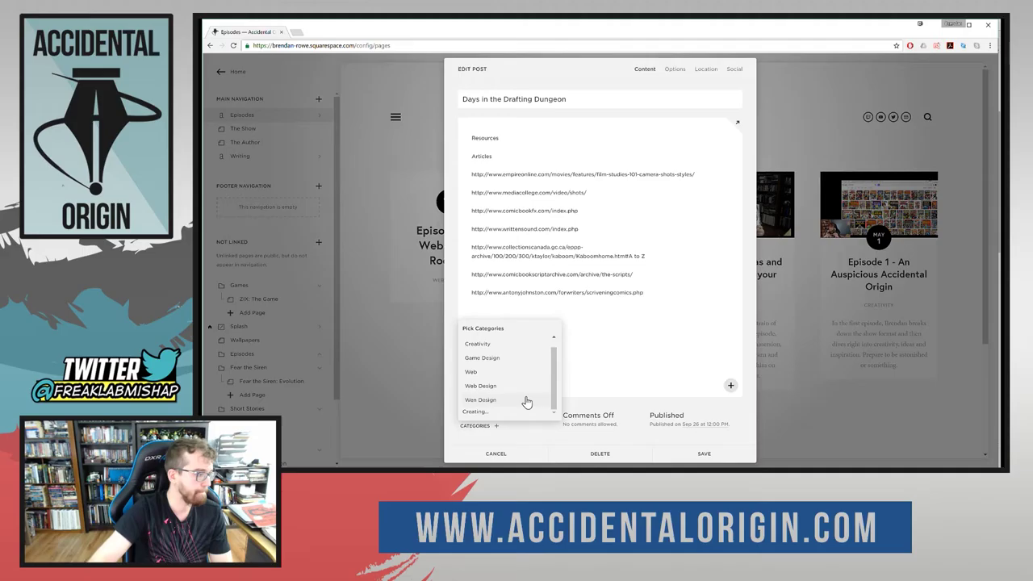
click(729, 453)
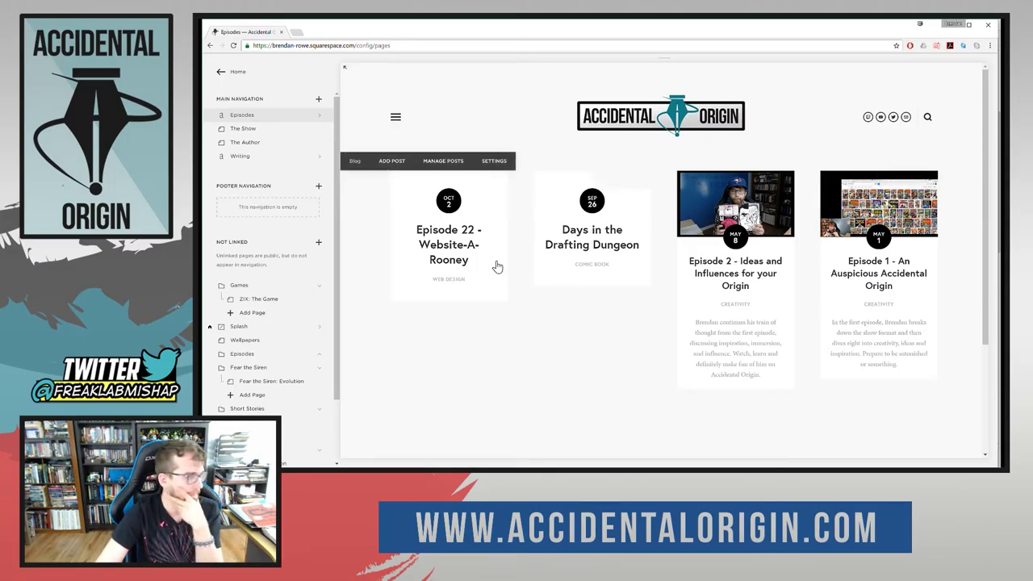
Check the Fear the Siren: Evolution page, then delete it and its parent Fear the Siren folder from the unlinked pages.
scroll(284, 323, down, 2)
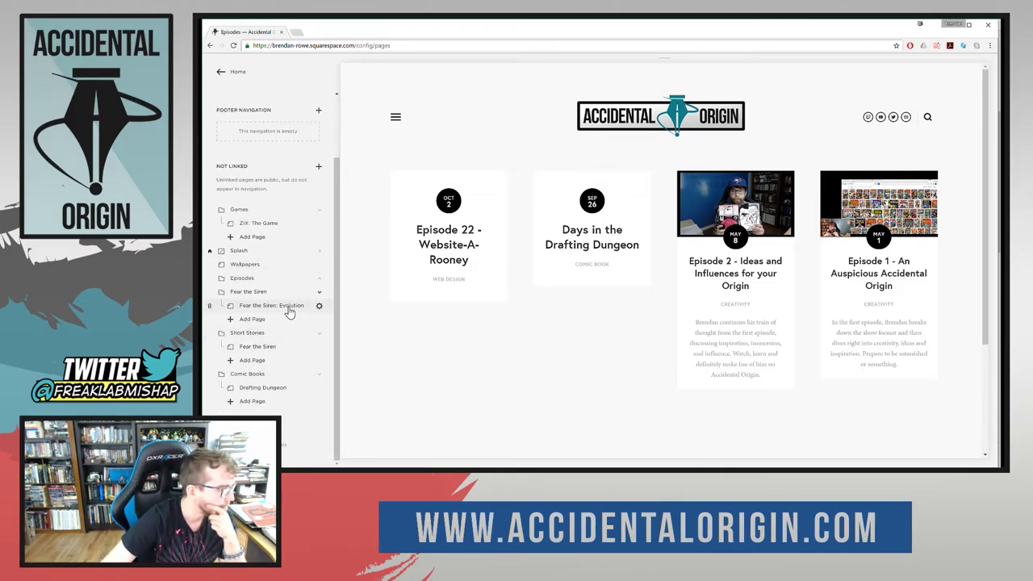
click(288, 309)
scroll(646, 416, down, 8)
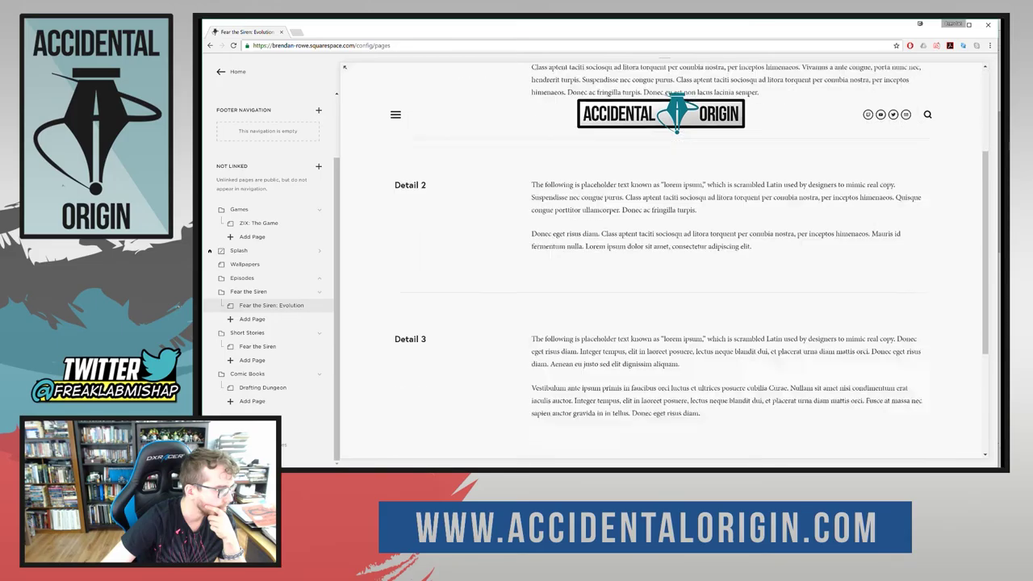
scroll(646, 416, up, 8)
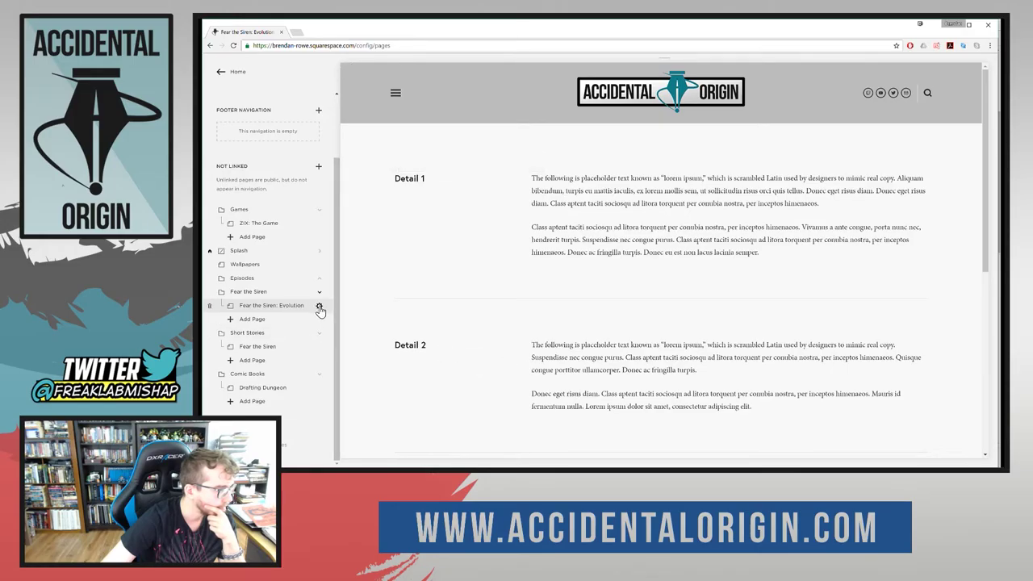
click(208, 307)
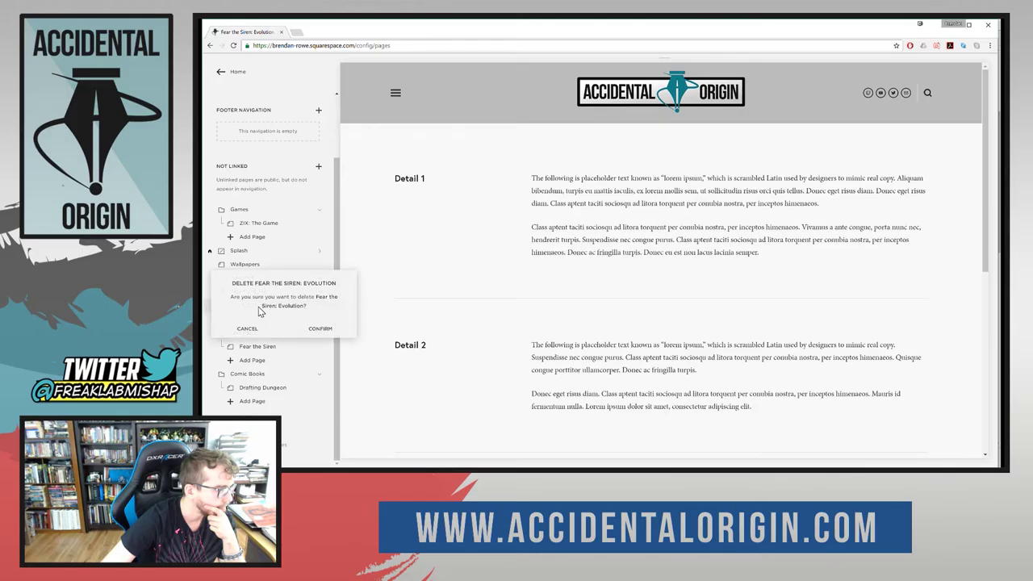
click(316, 330)
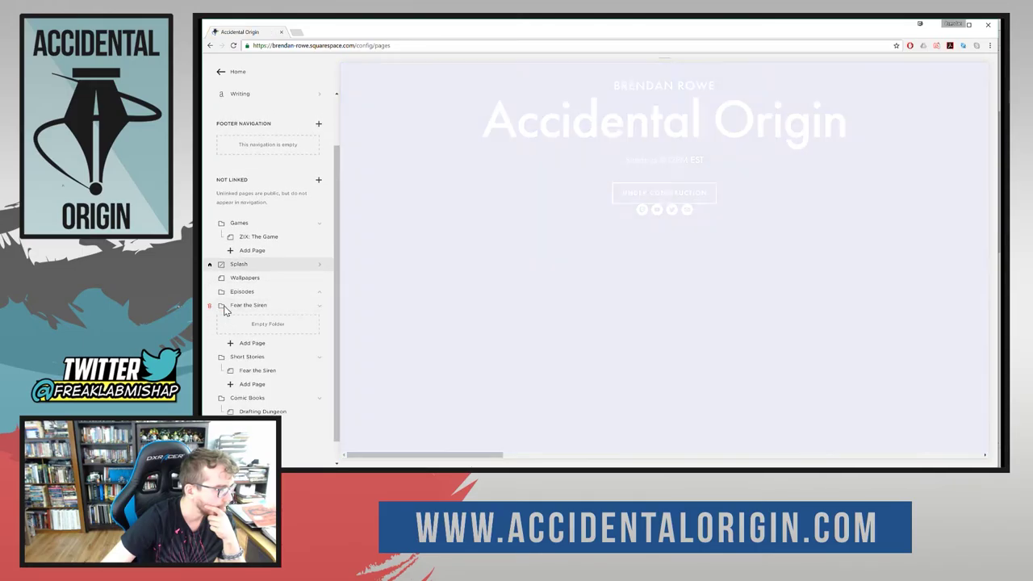
click(209, 306)
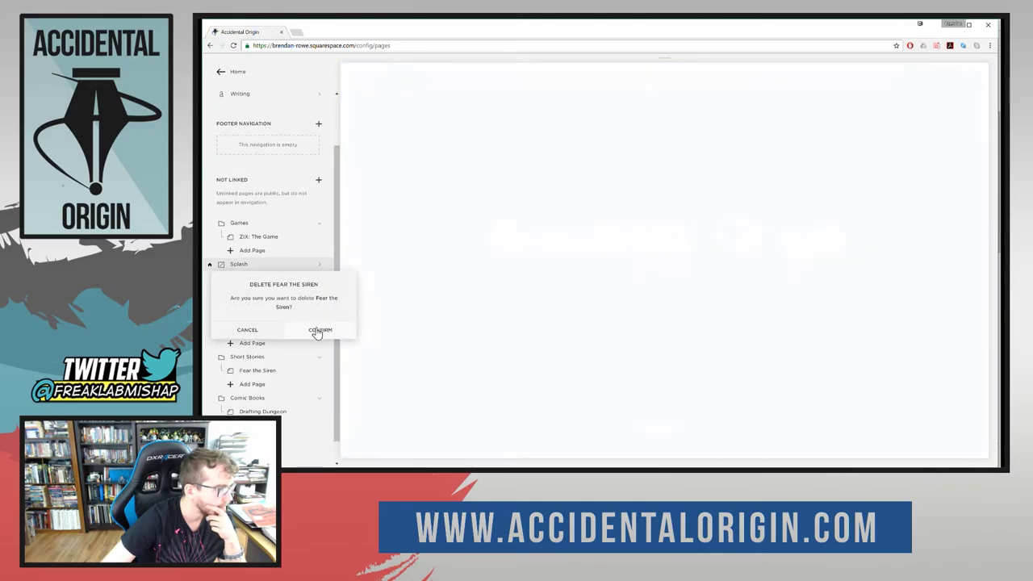
click(316, 330)
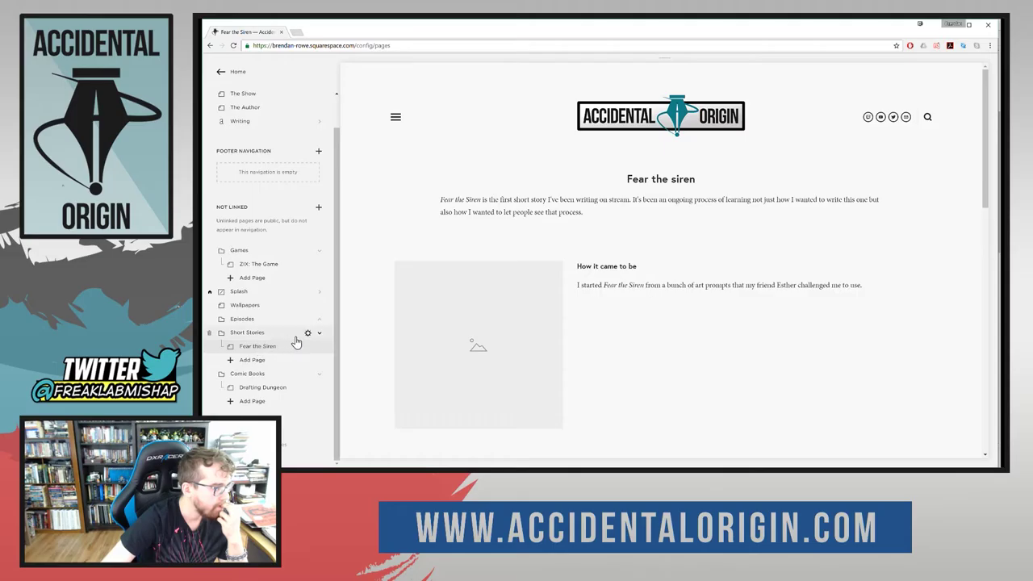
Delete the Drafting Dungeon page from the unlinked Comic Books folder.
click(247, 389)
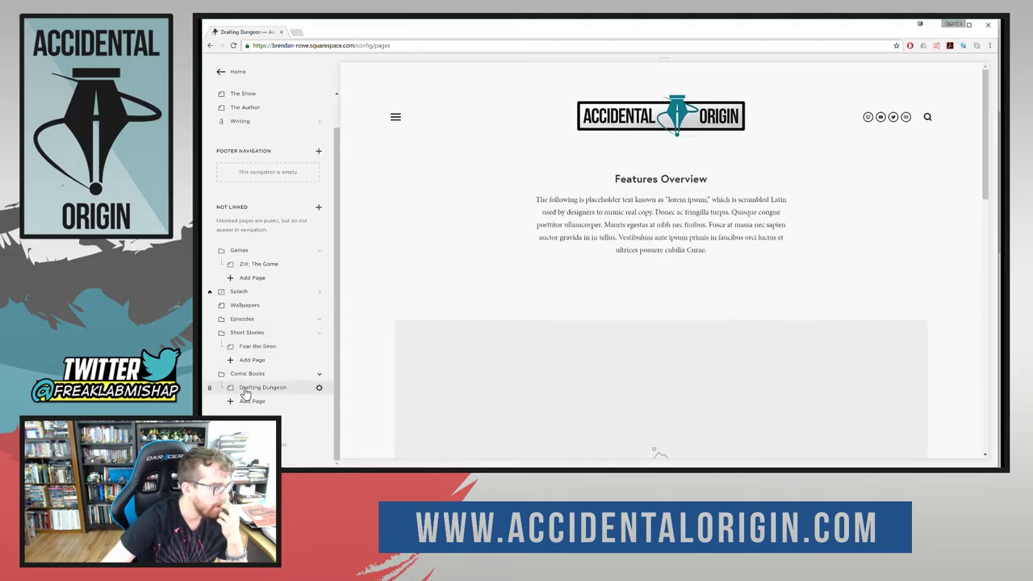
click(209, 388)
click(326, 416)
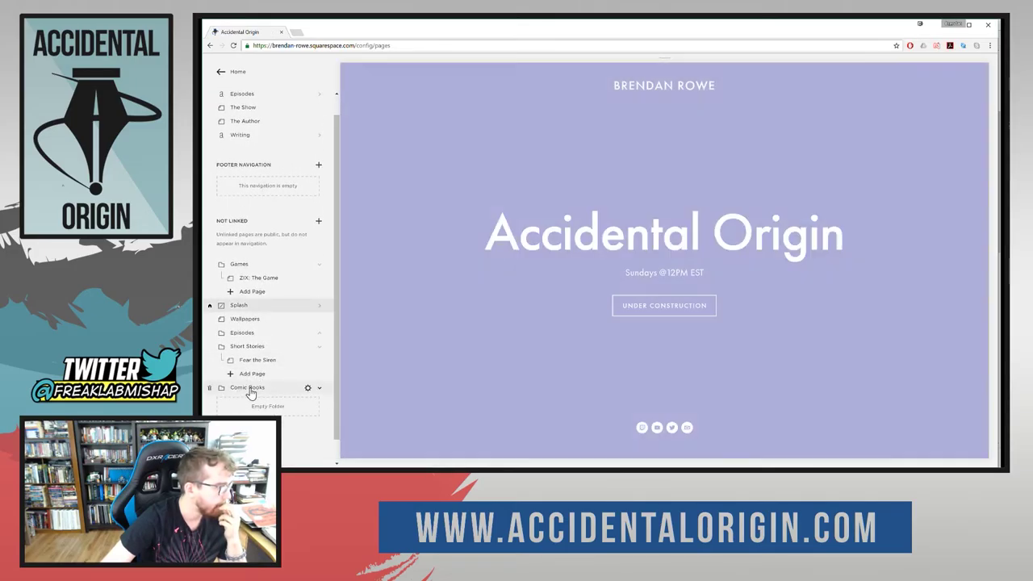
Reorder the unlinked pages so the Comic Books folder sits above Games and the Short Stories folder directly below Games.
drag(250, 391, 258, 270)
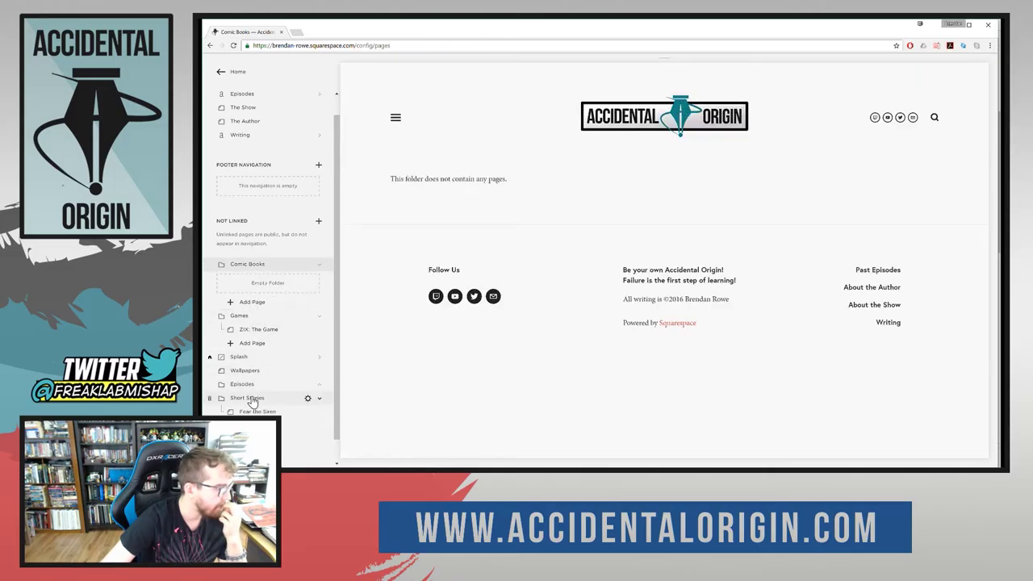
drag(251, 401, 266, 377)
drag(264, 396, 259, 368)
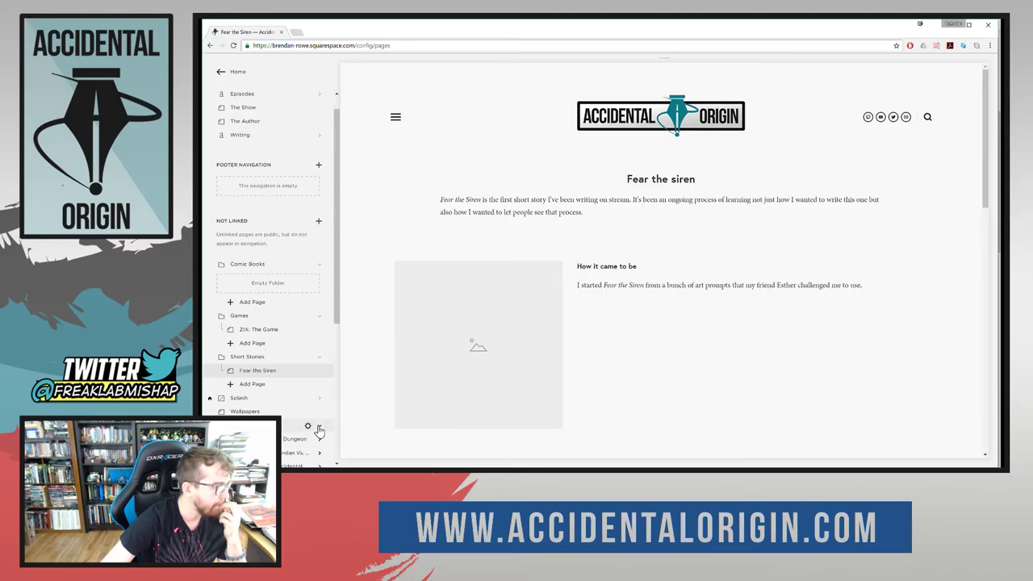
Check the Days in Drafting Dungeon gallery in the unlinked Episodes folder, then delete it.
scroll(310, 429, down, 5)
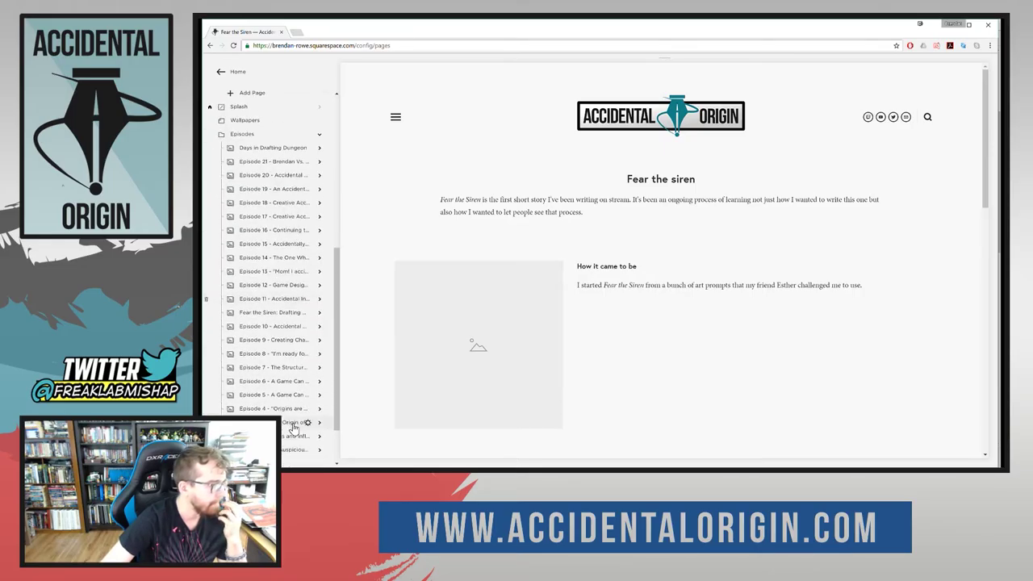
click(289, 154)
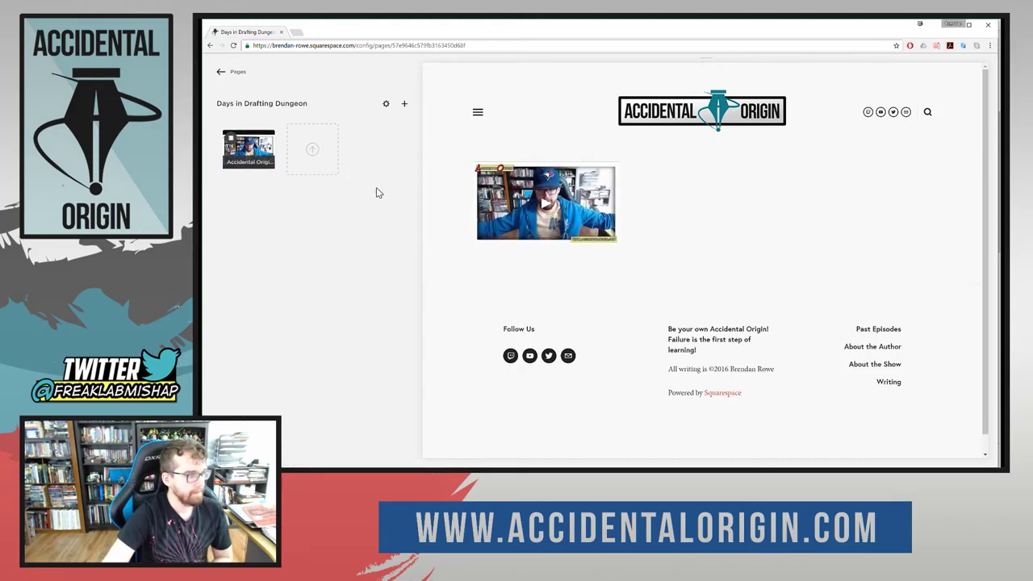
click(221, 71)
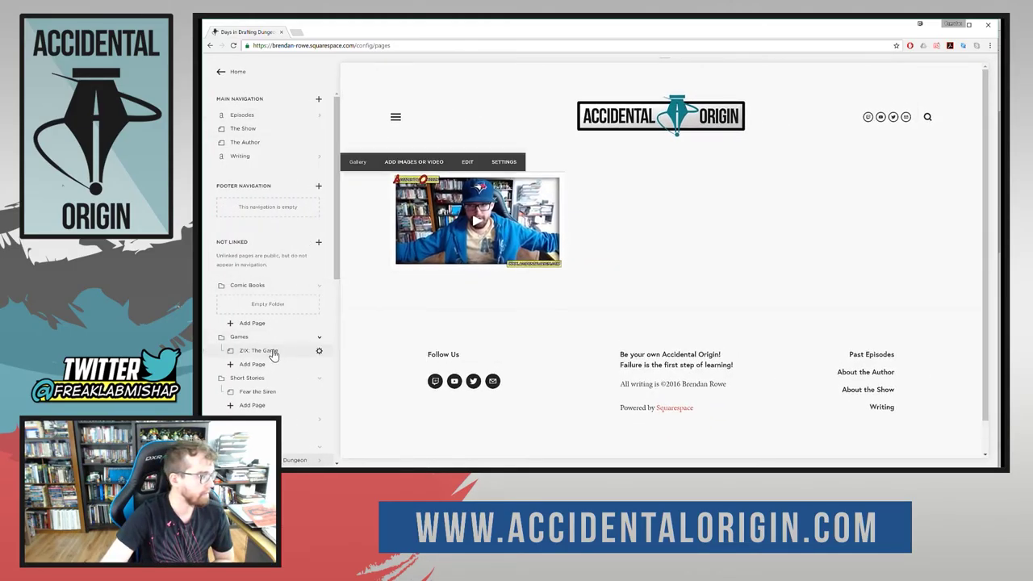
scroll(283, 352, down, 5)
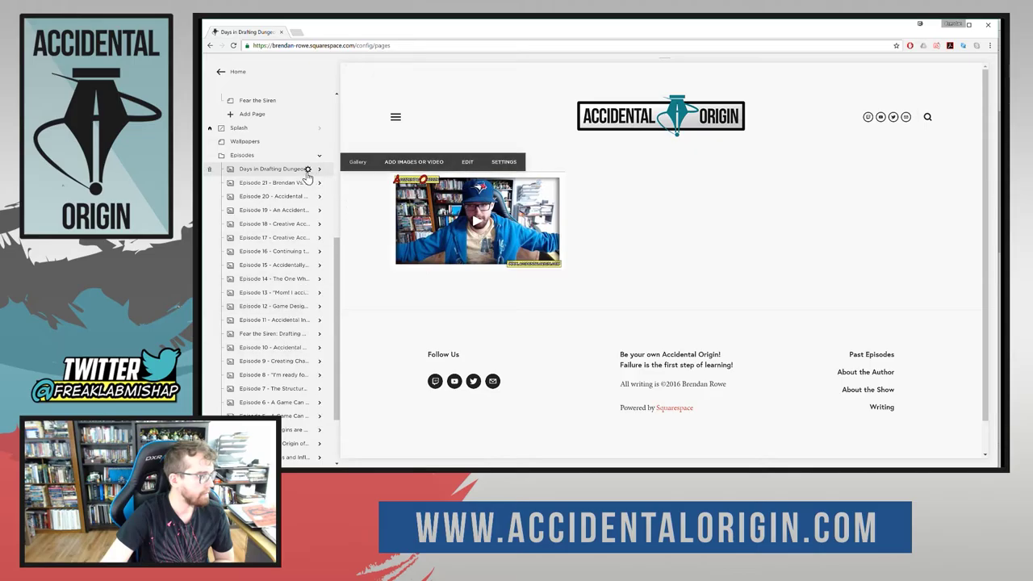
click(208, 173)
click(320, 196)
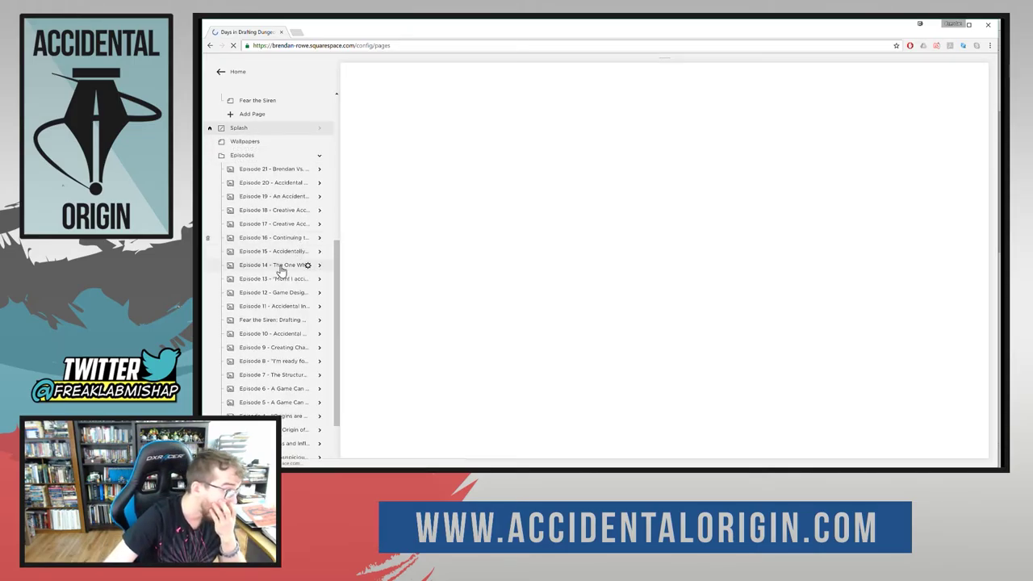
Copy the title and full description from the Episode 12 - Game Design Accidently Takes Over gallery settings, then close them without saving.
scroll(282, 339, down, 2)
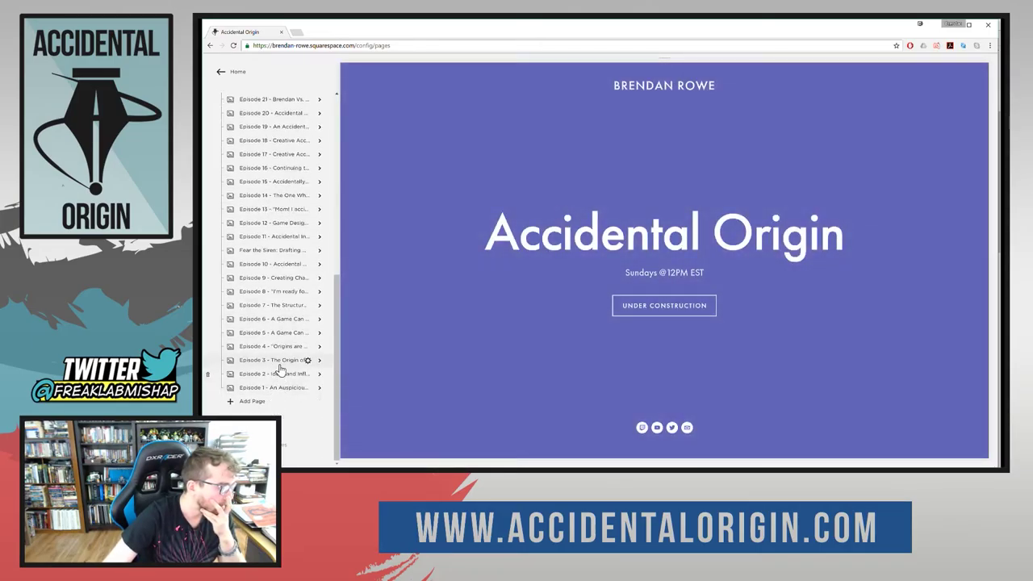
scroll(277, 362, up, 3)
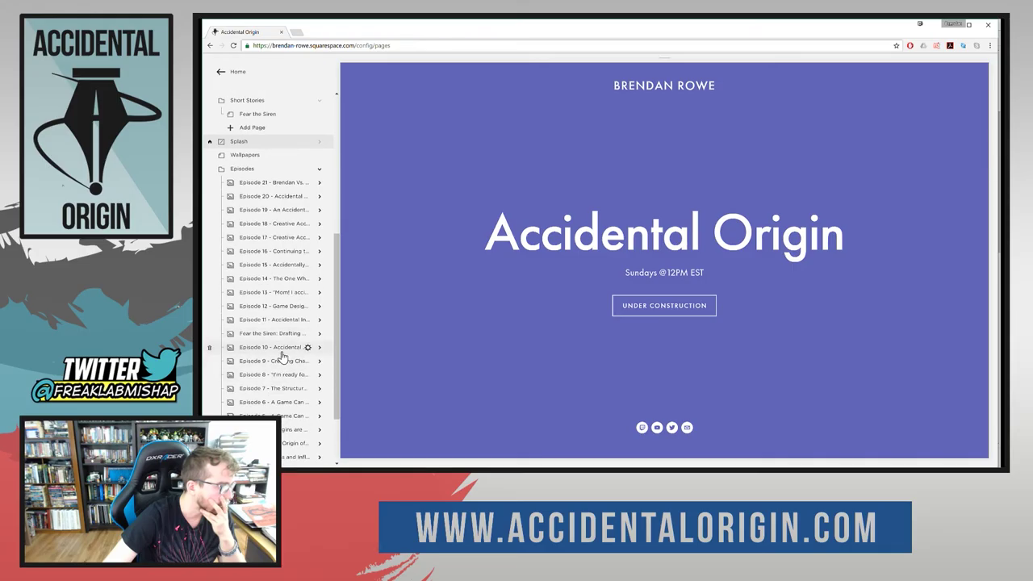
click(276, 308)
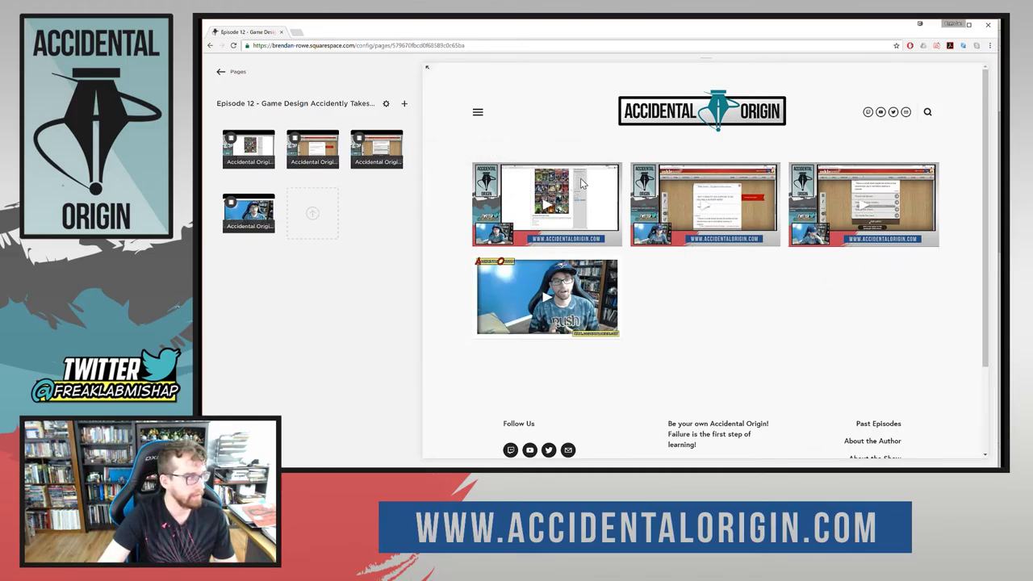
click(385, 104)
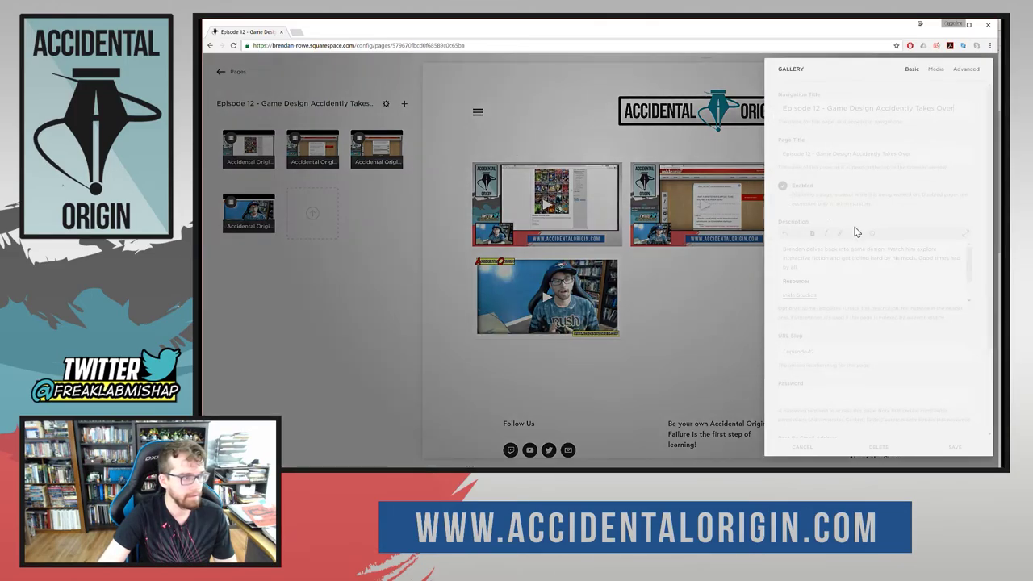
drag(955, 108, 709, 113)
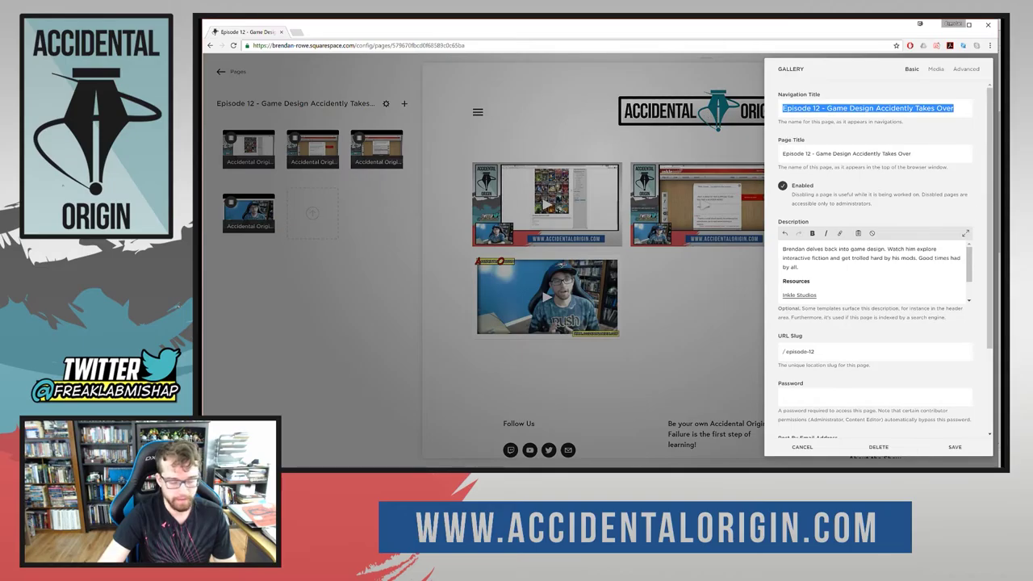
key(alt+Tab)
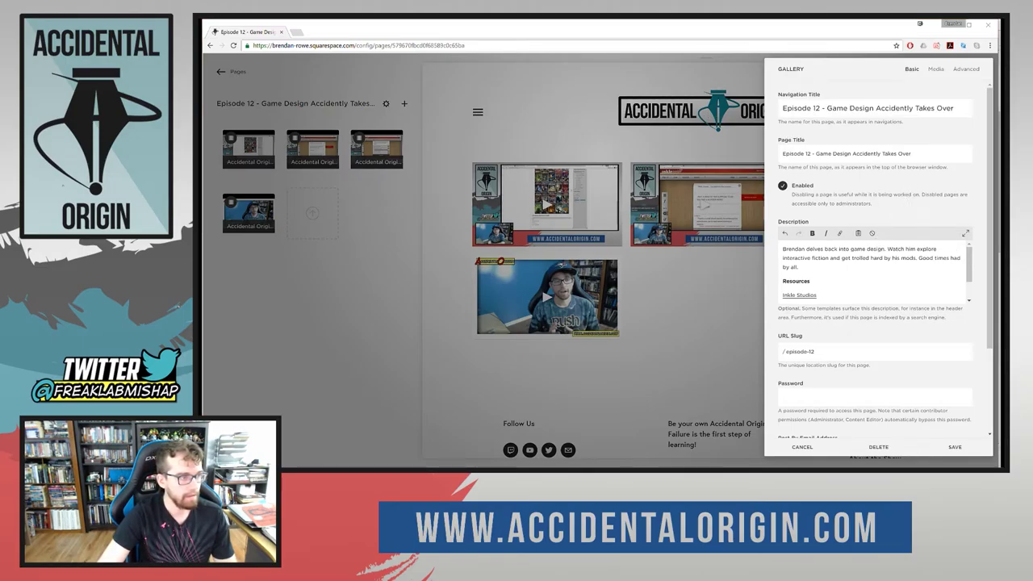
key(alt+Tab)
key(ctrl+a)
key(ctrl+c)
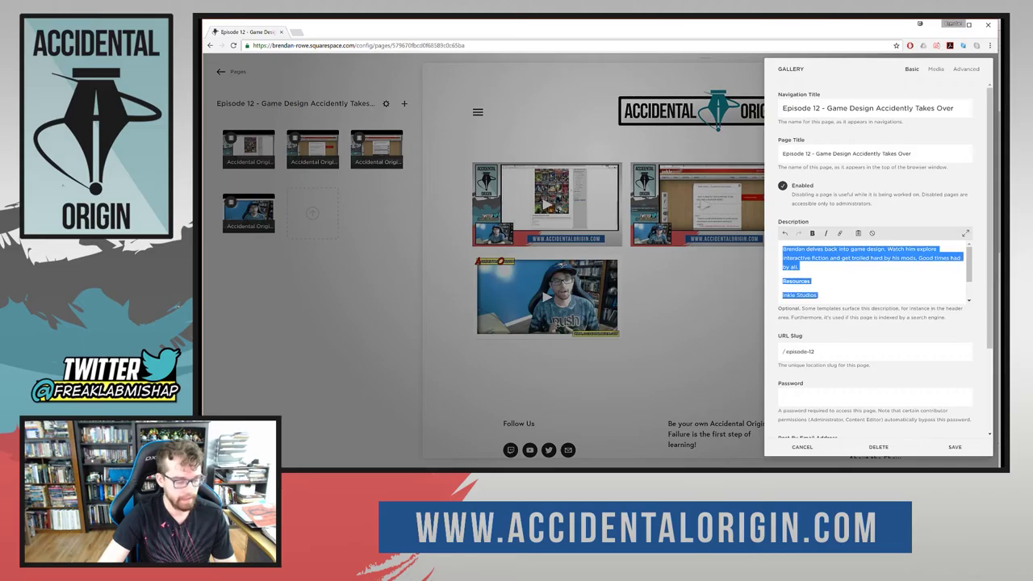
click(815, 452)
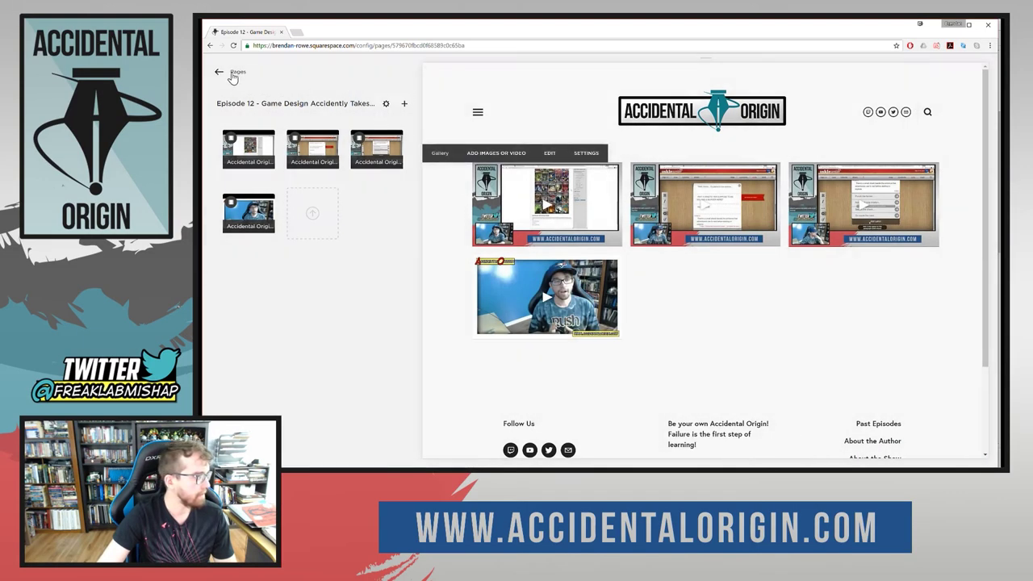
Create a new post in the main navigation's Episodes blog and paste the copied Episode 12 description into its body.
click(219, 73)
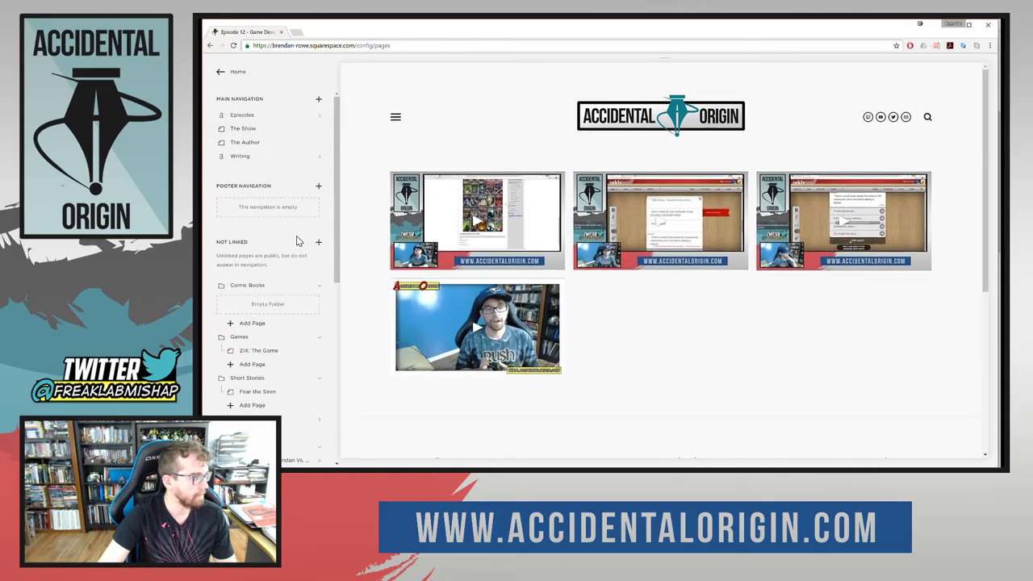
scroll(289, 256, down, 3)
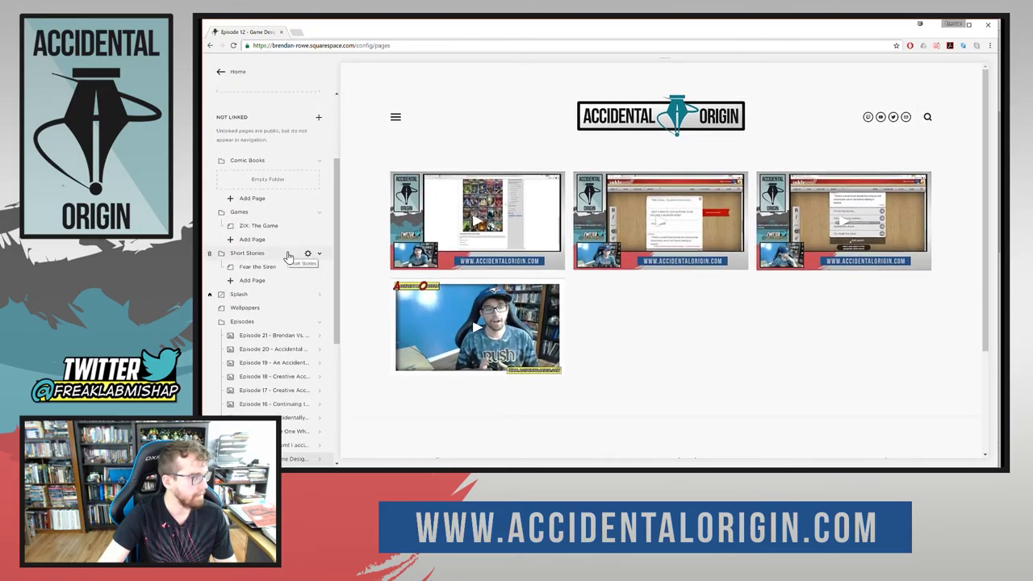
scroll(290, 256, up, 5)
click(247, 118)
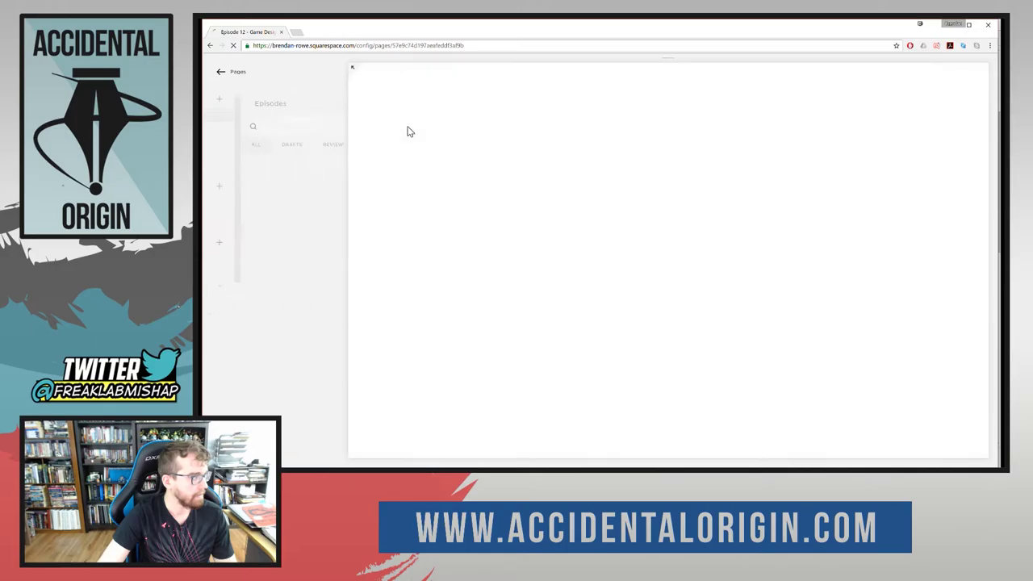
click(348, 105)
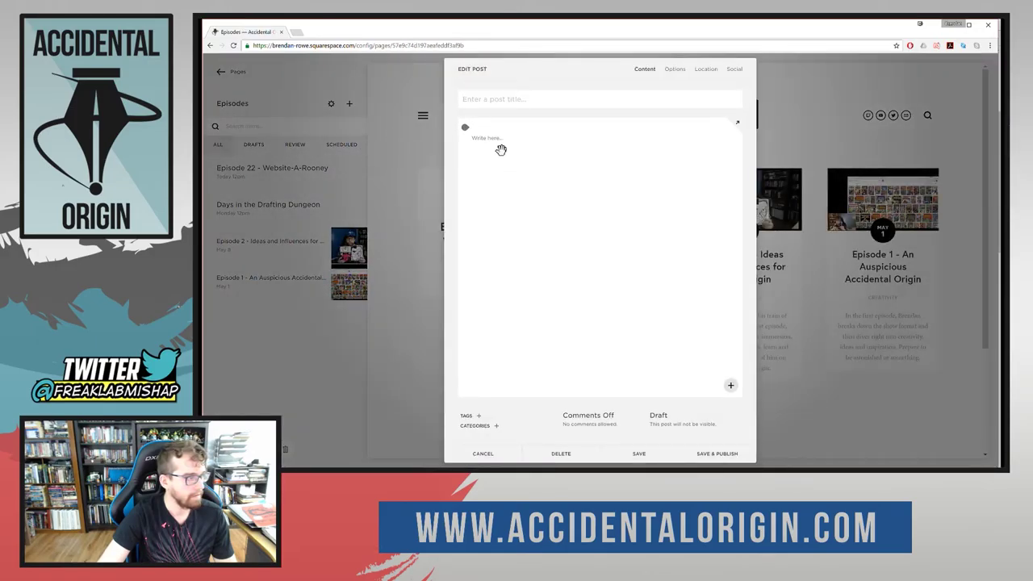
click(501, 149)
key(ctrl+v)
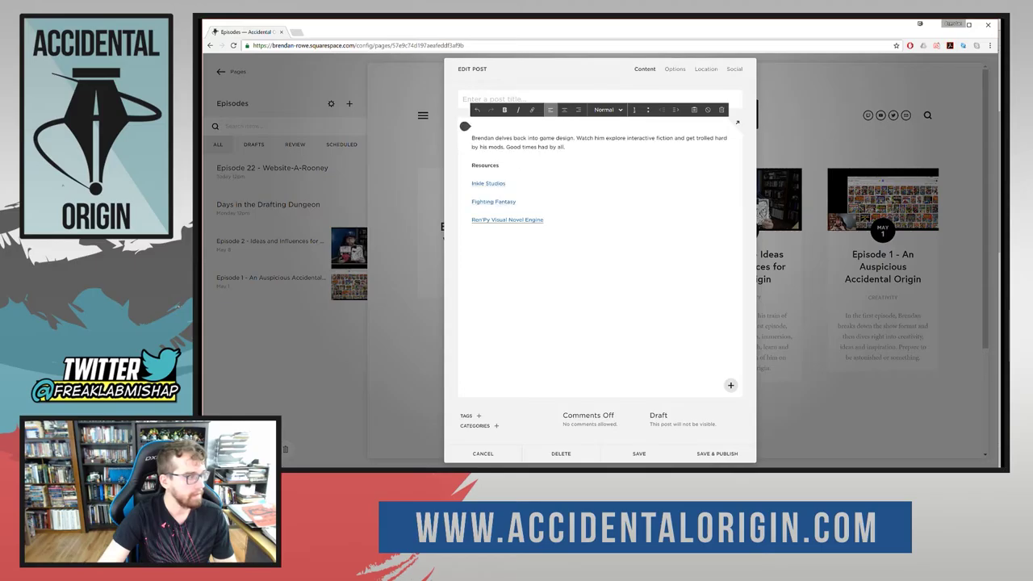
Title the new post "Episode 12 - Game Design Accidently Takes Over".
key(ctrl+b)
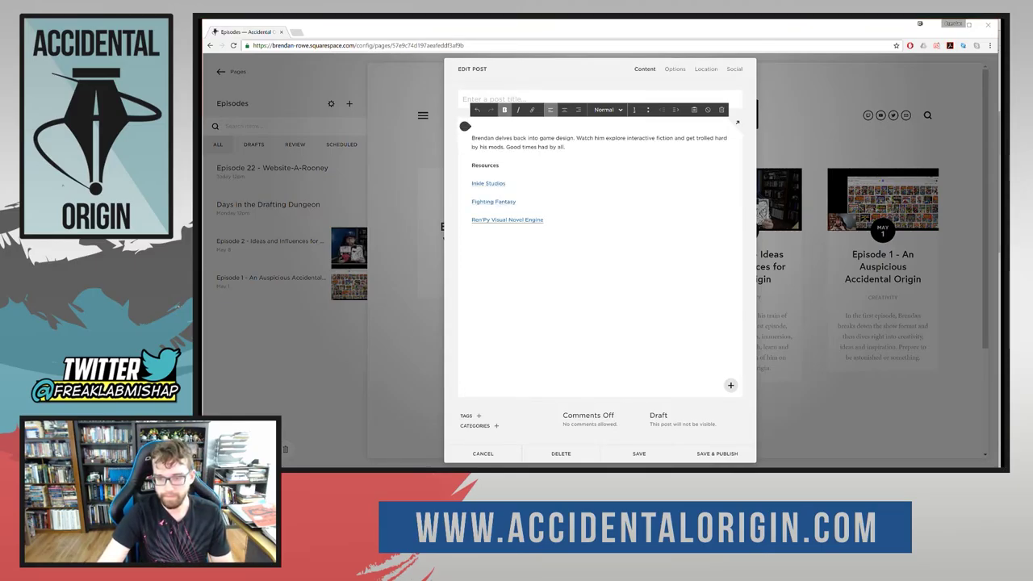
click(600, 99)
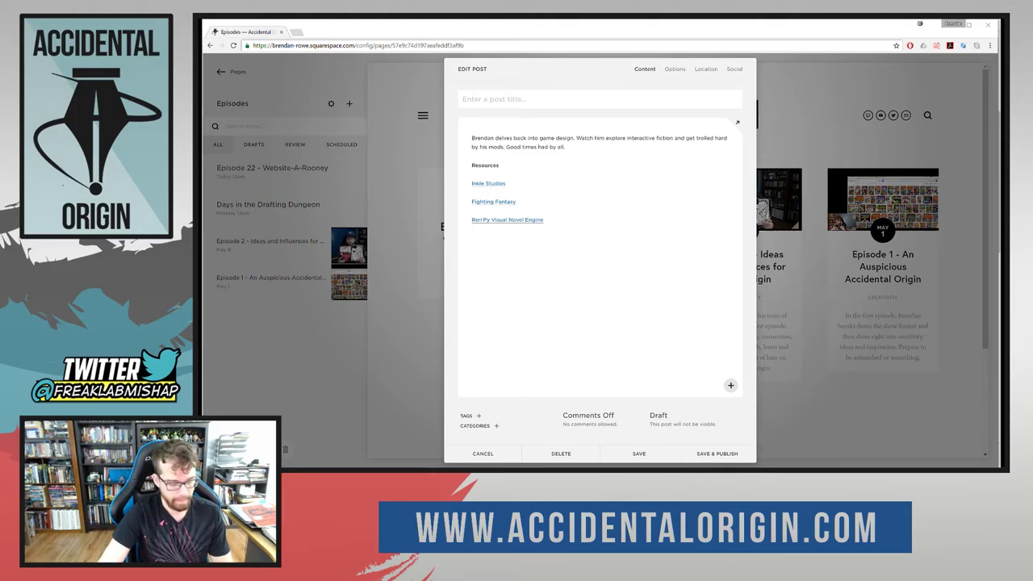
text(Episode 12 - Game Design Accidently Takes Over)
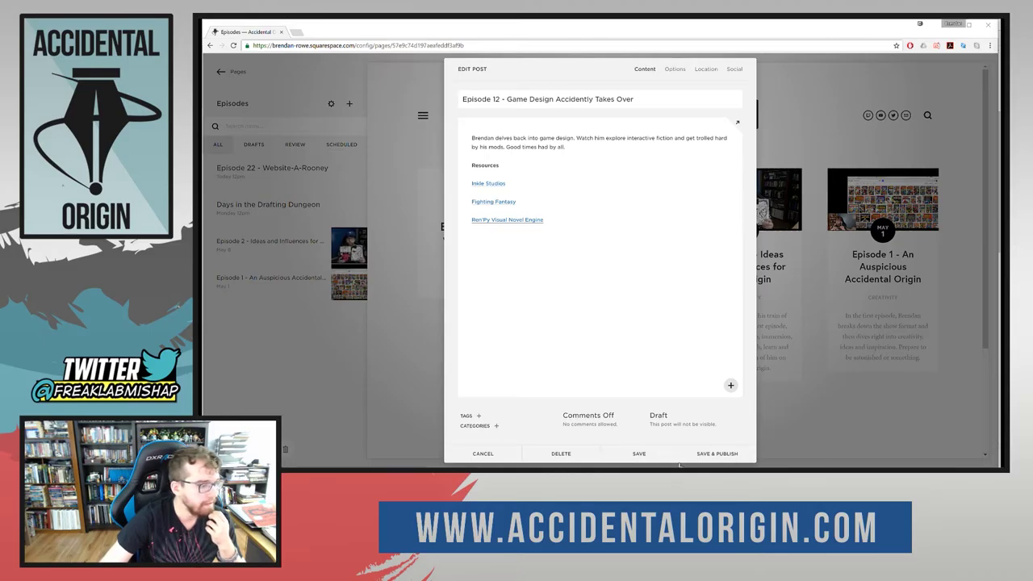
Mark the Episode 12 post as published and set its publish date to July 24, 2016 at 7:00 PM.
click(680, 425)
click(681, 338)
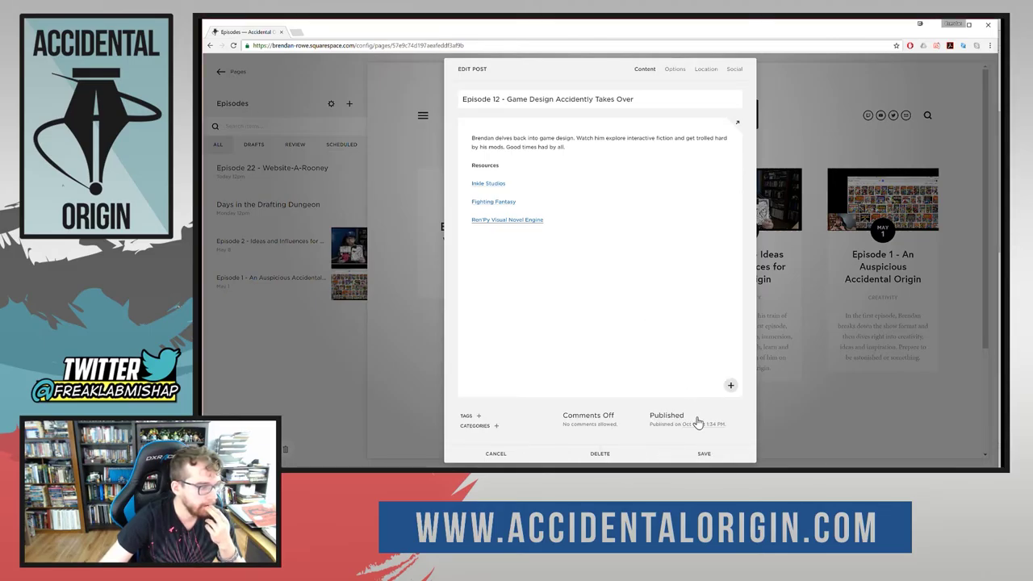
click(698, 423)
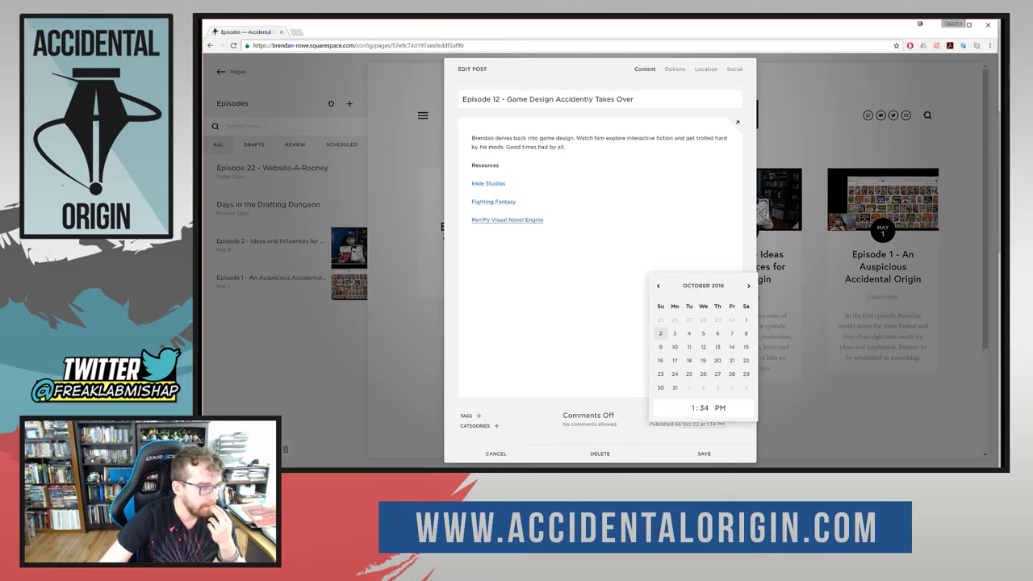
click(658, 286)
click(657, 286)
click(657, 286)
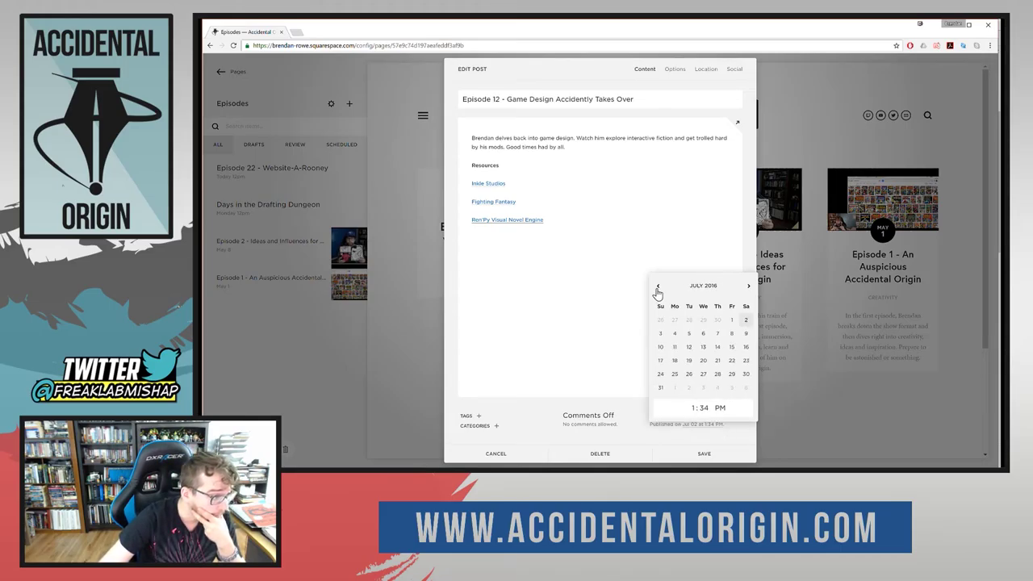
click(660, 374)
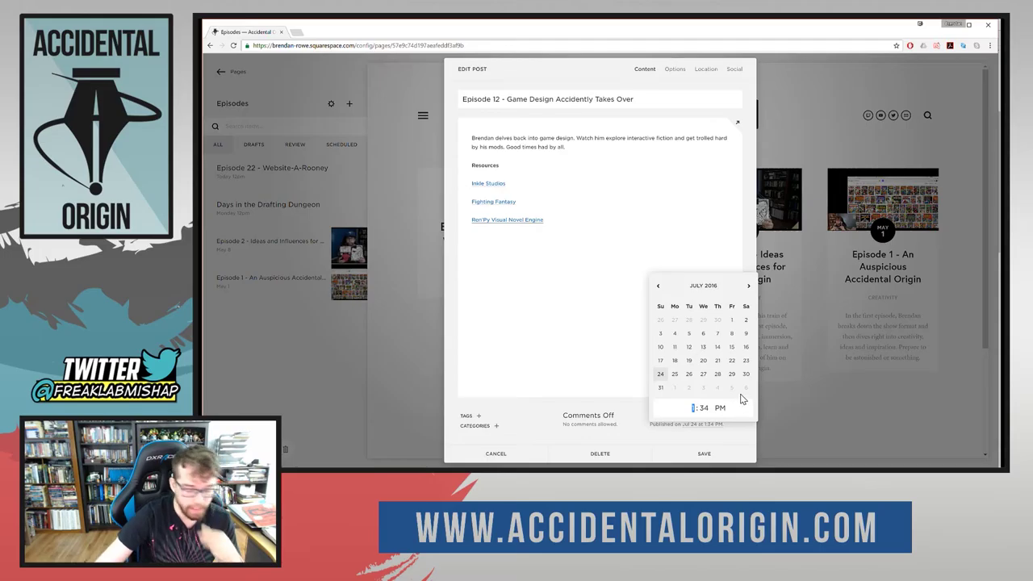
text(700)
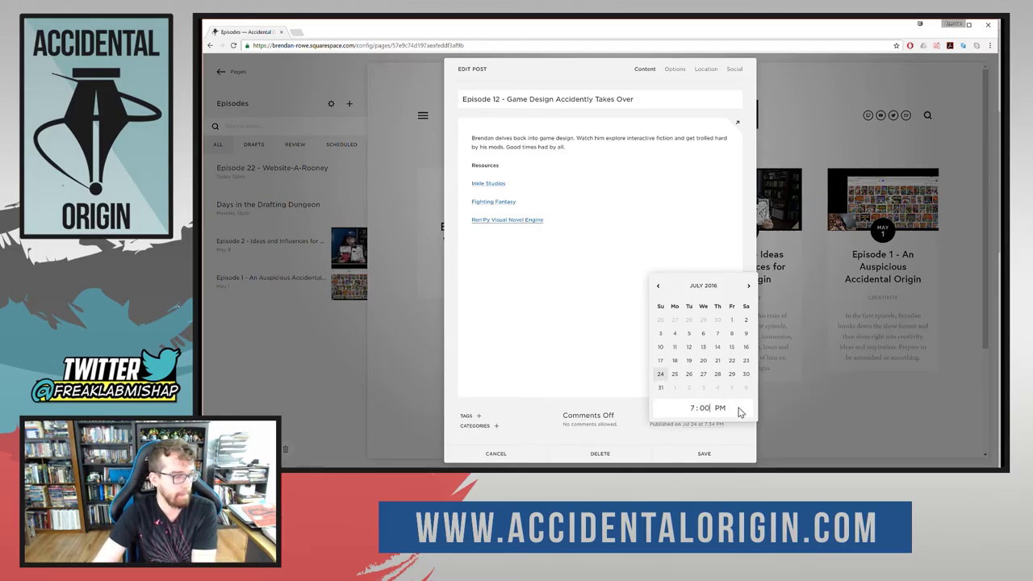
click(594, 283)
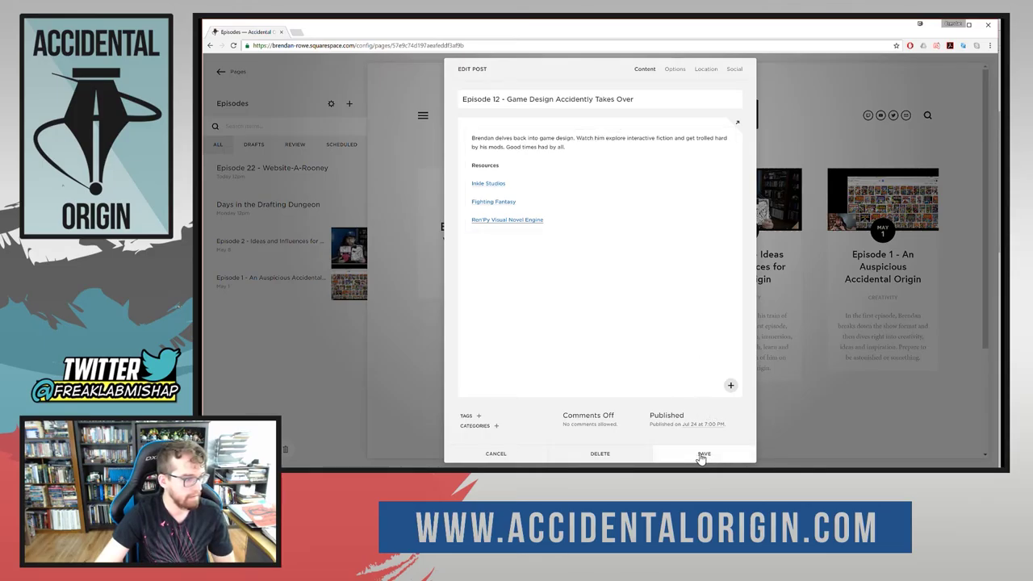
Add the AO_Episode_12_Thumb image from the Twitch Images Thumbs folder as the Episode 12 post's thumbnail.
click(675, 68)
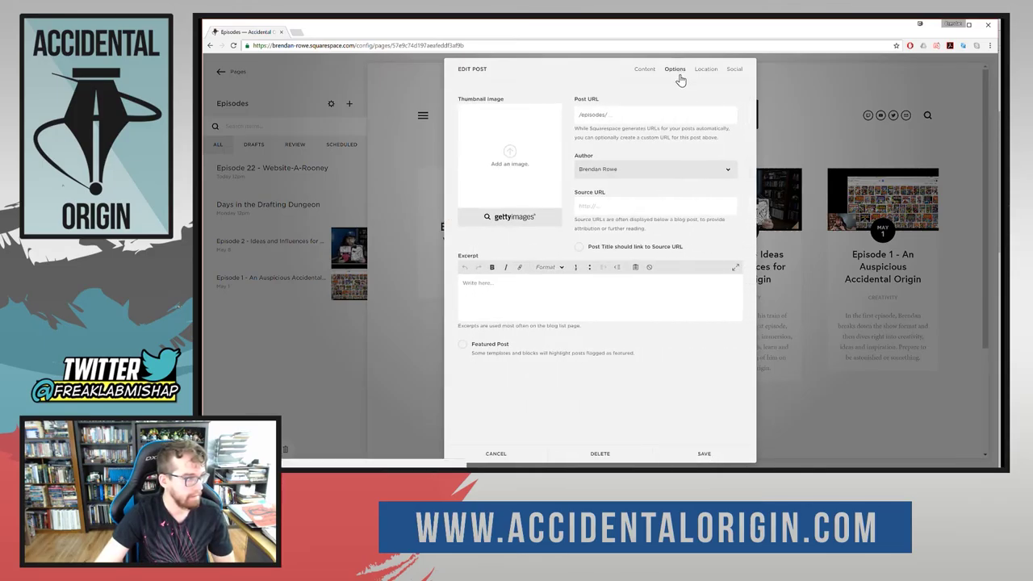
click(520, 155)
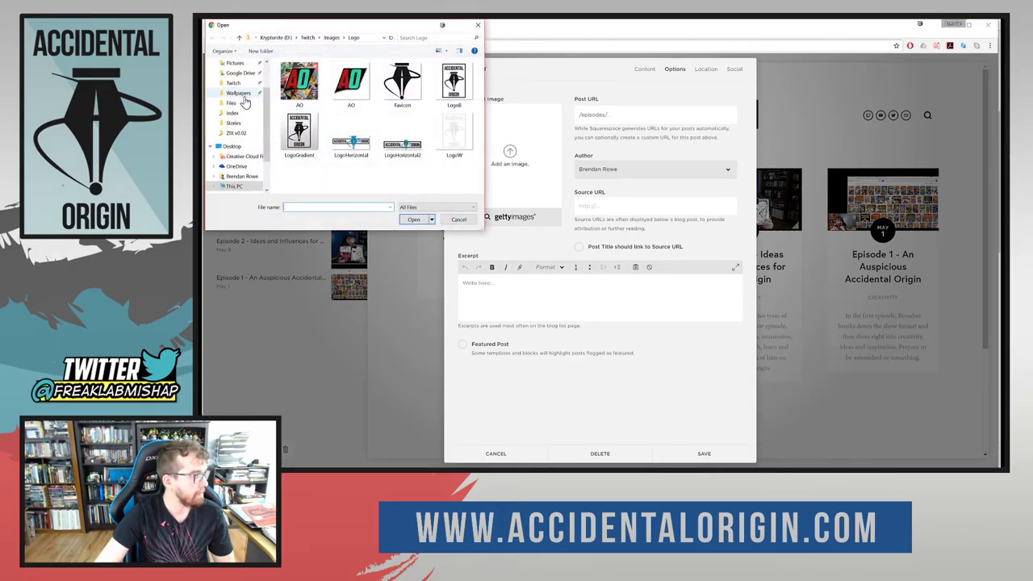
click(331, 38)
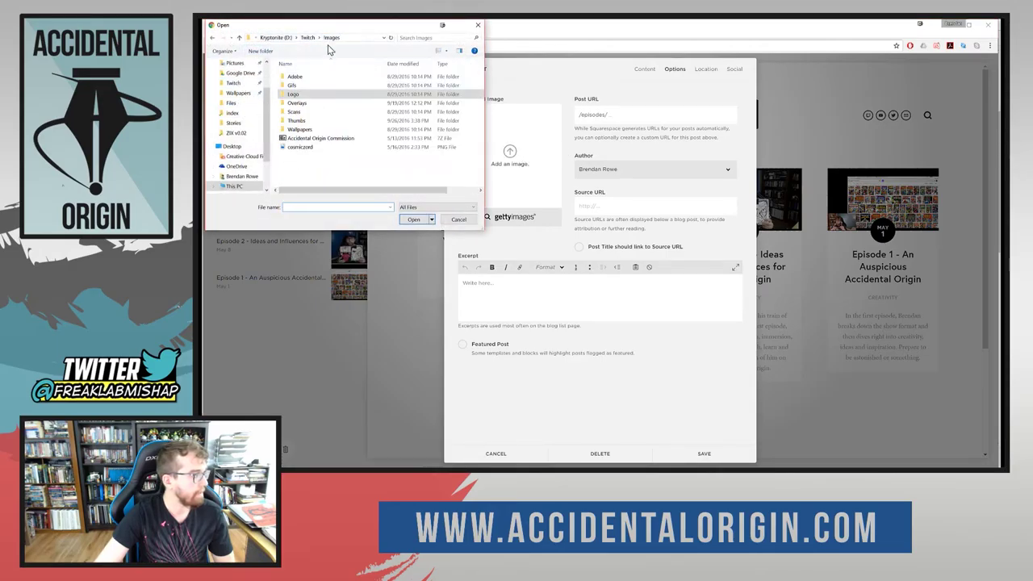
double_click(297, 120)
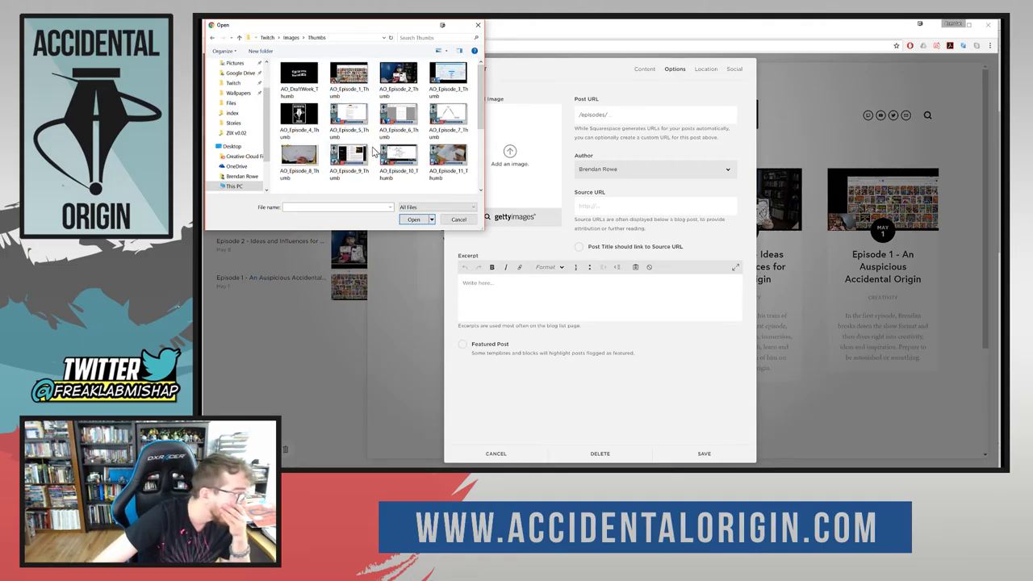
scroll(374, 152, down, 2)
scroll(374, 152, down, 1)
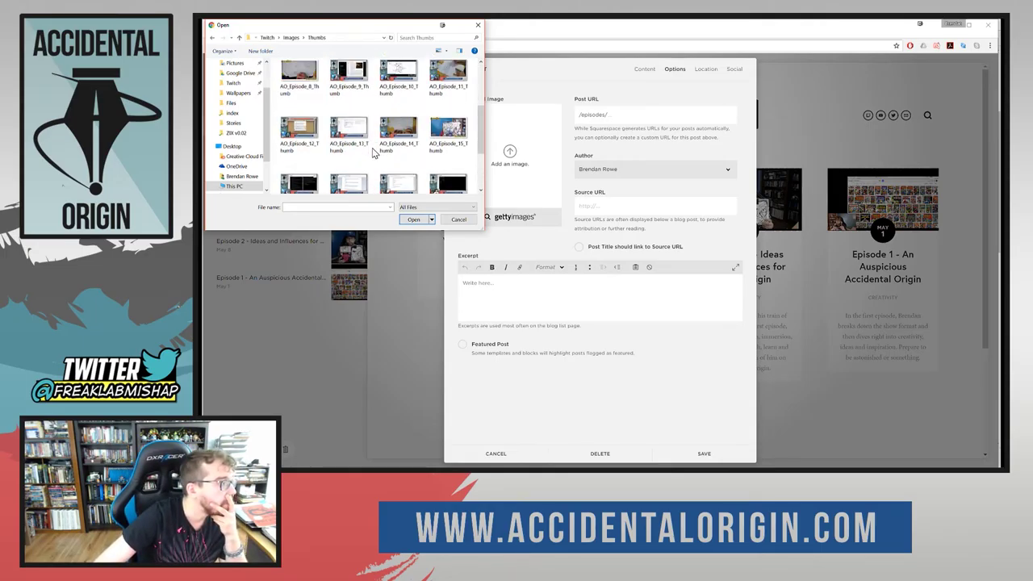
click(303, 151)
click(412, 219)
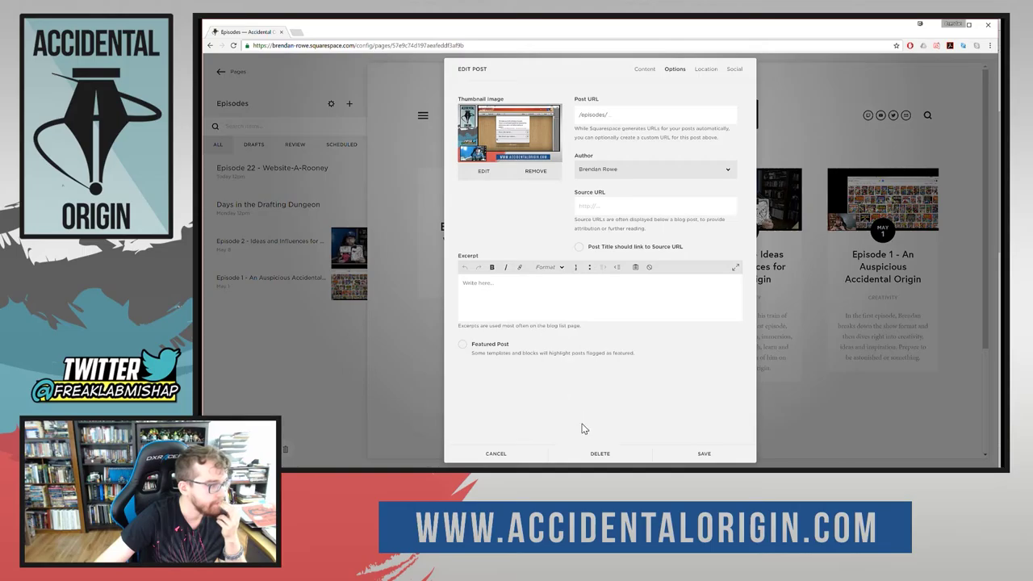
Reword the first sentence of the Episode 12 body so it says "games and game design".
click(645, 69)
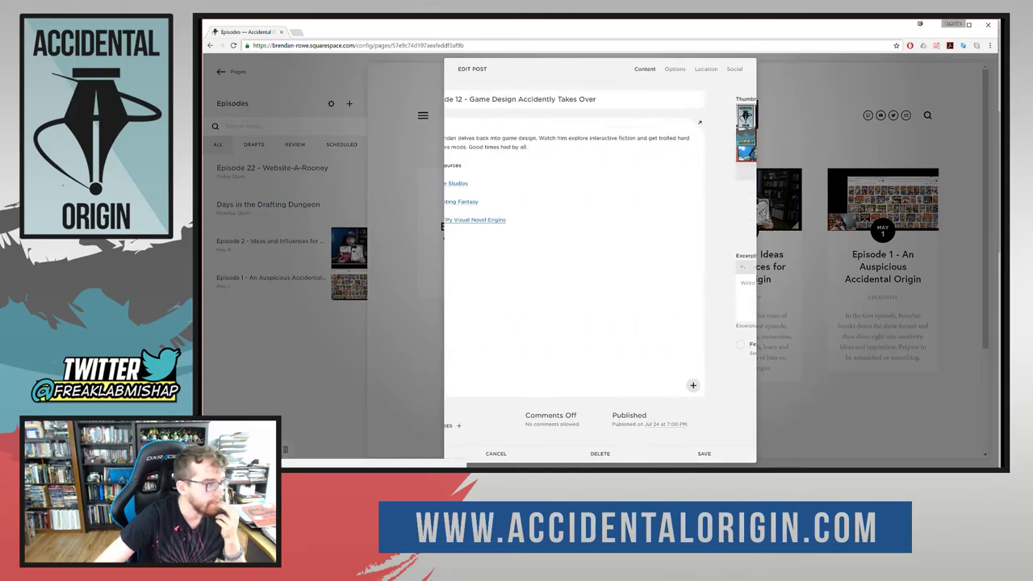
drag(565, 147, 471, 137)
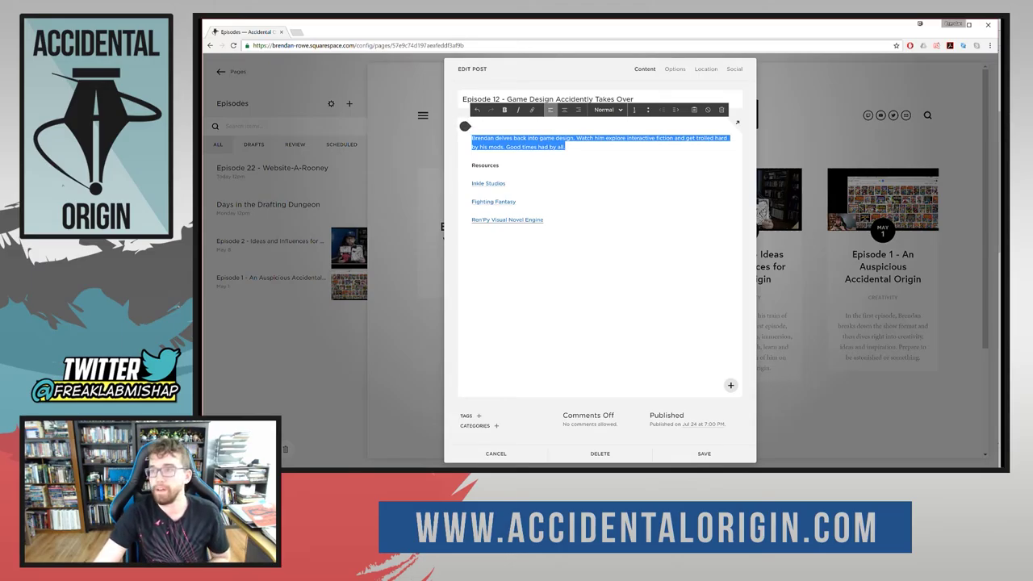
key(alt+Tab)
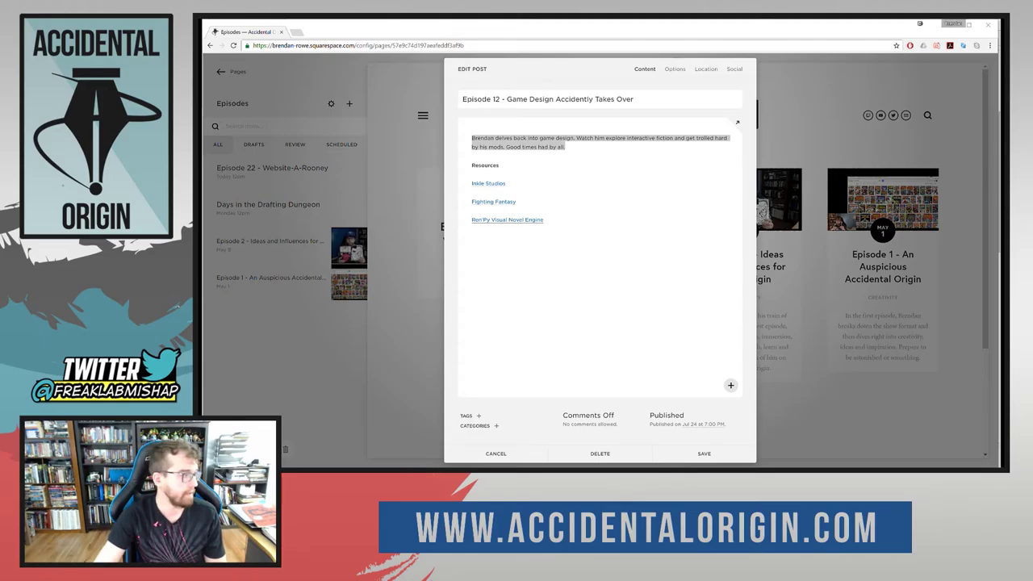
key(alt+Tab)
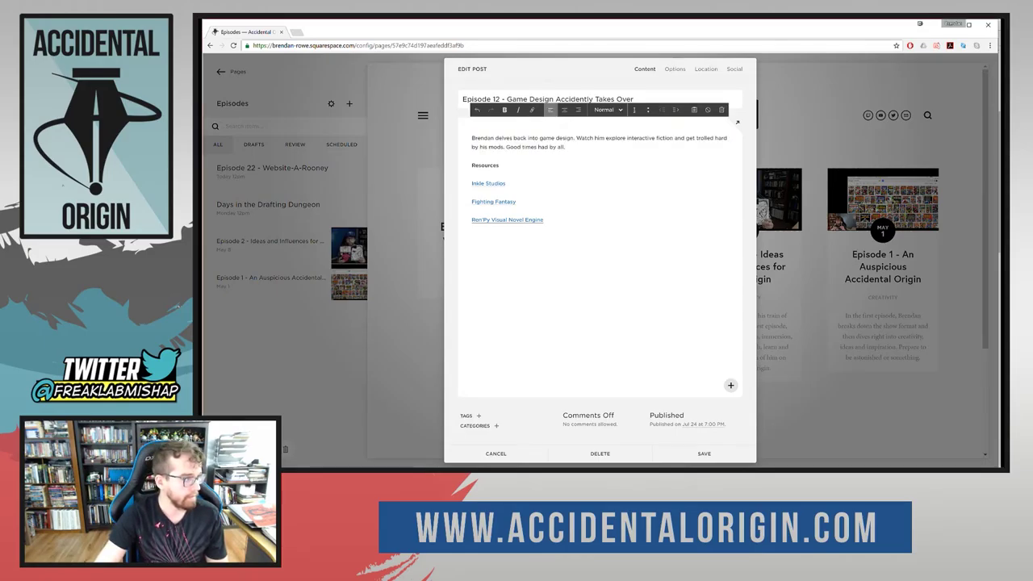
double_click(564, 138)
click(574, 138)
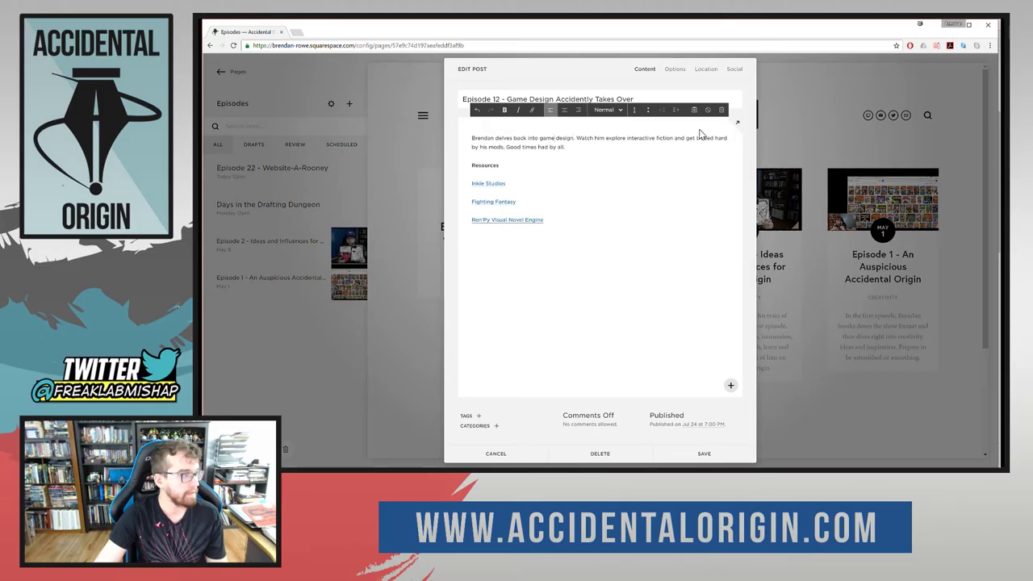
text(s and gam)
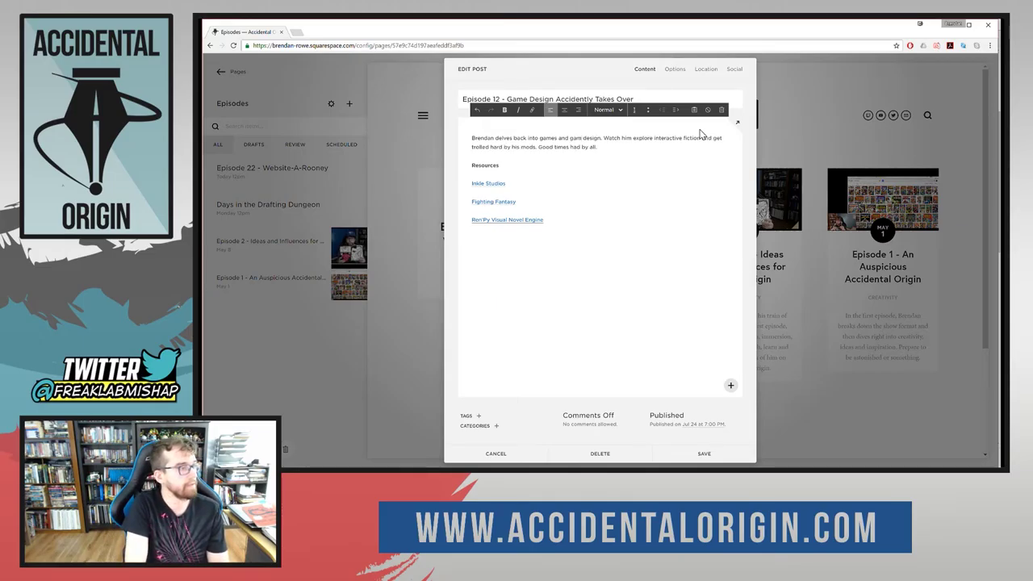
text(e)
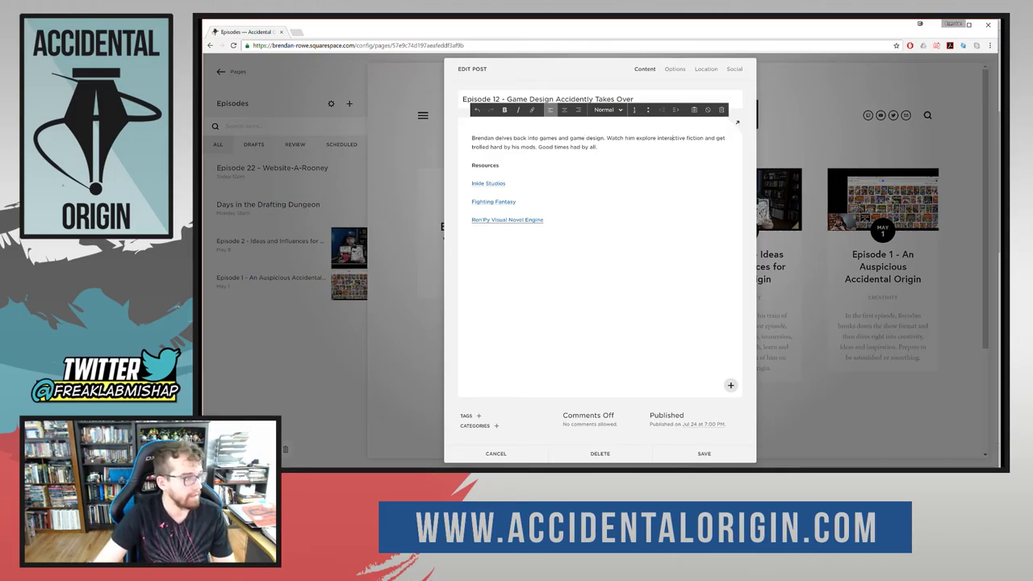
Copy the introductory paragraph of the Episode 12 body and paste it into the post's excerpt.
triple_click(671, 138)
triple_click(672, 138)
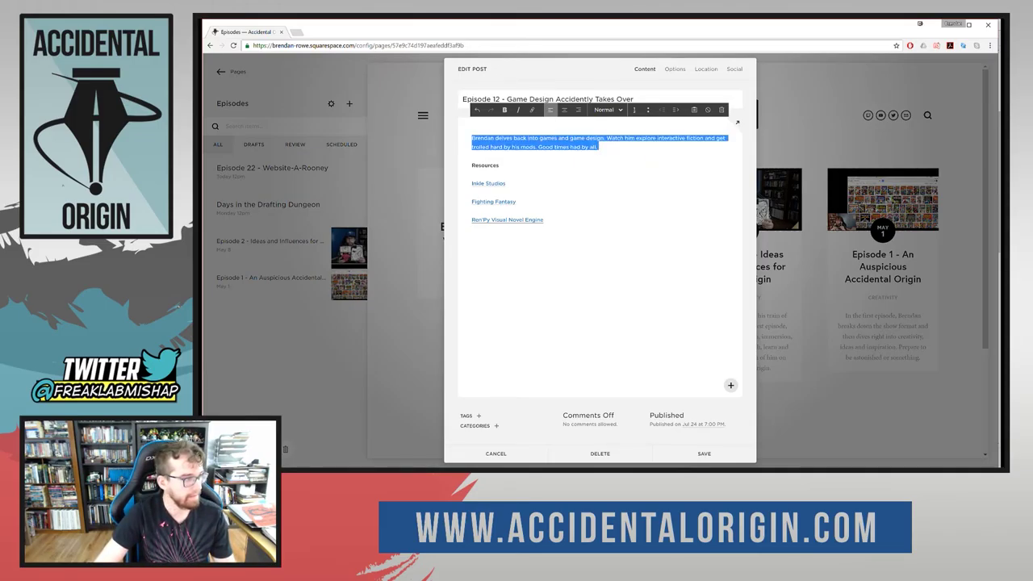
click(671, 138)
key(ctrl+a)
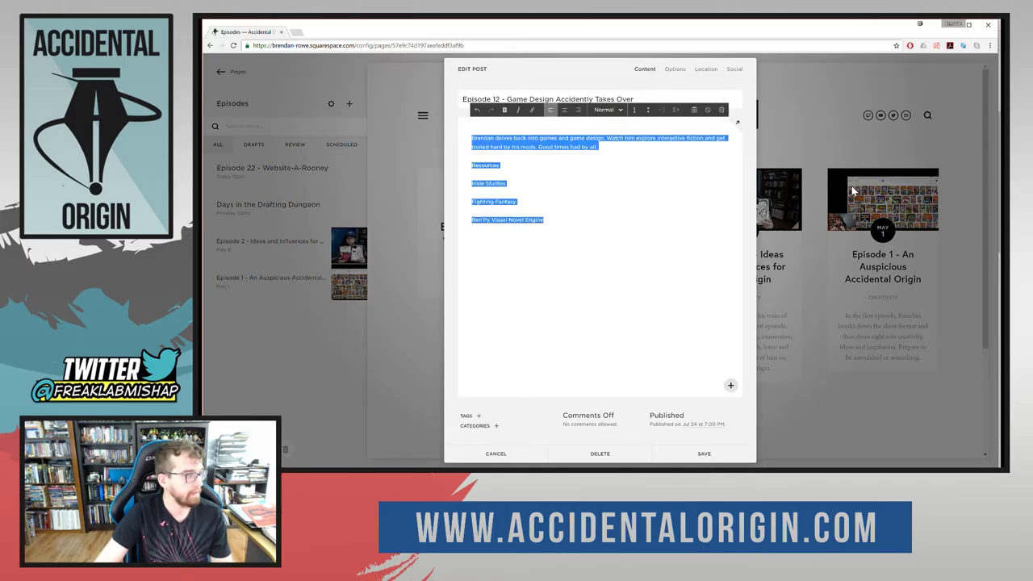
click(671, 138)
triple_click(671, 138)
key(ctrl+c)
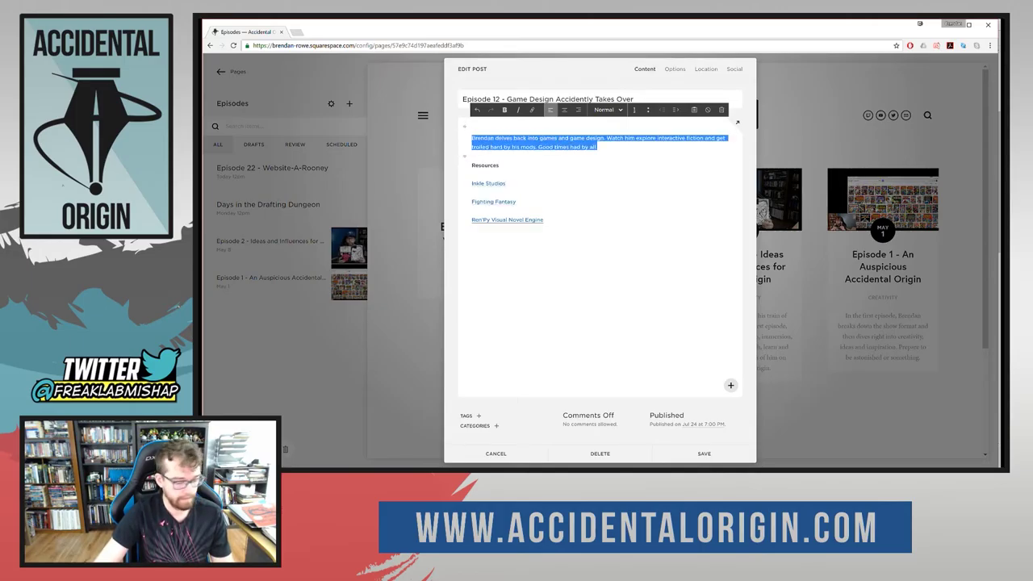
key(alt+Tab)
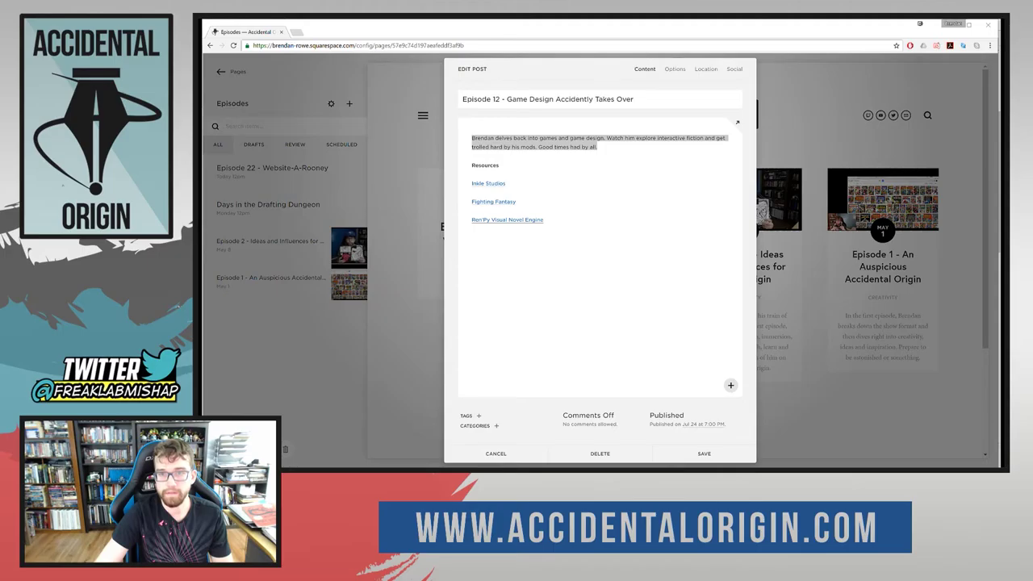
key(alt+Tab)
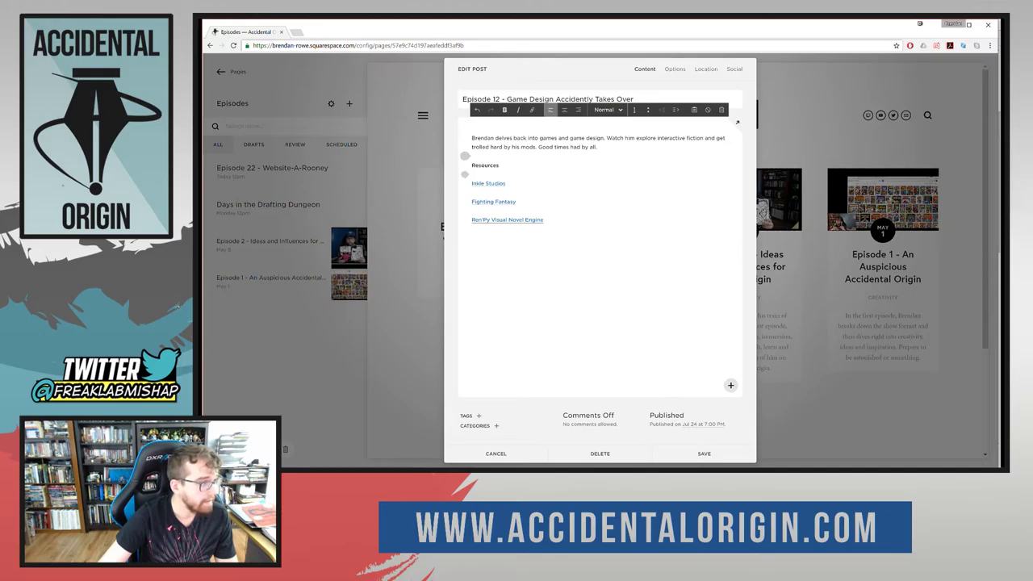
click(675, 69)
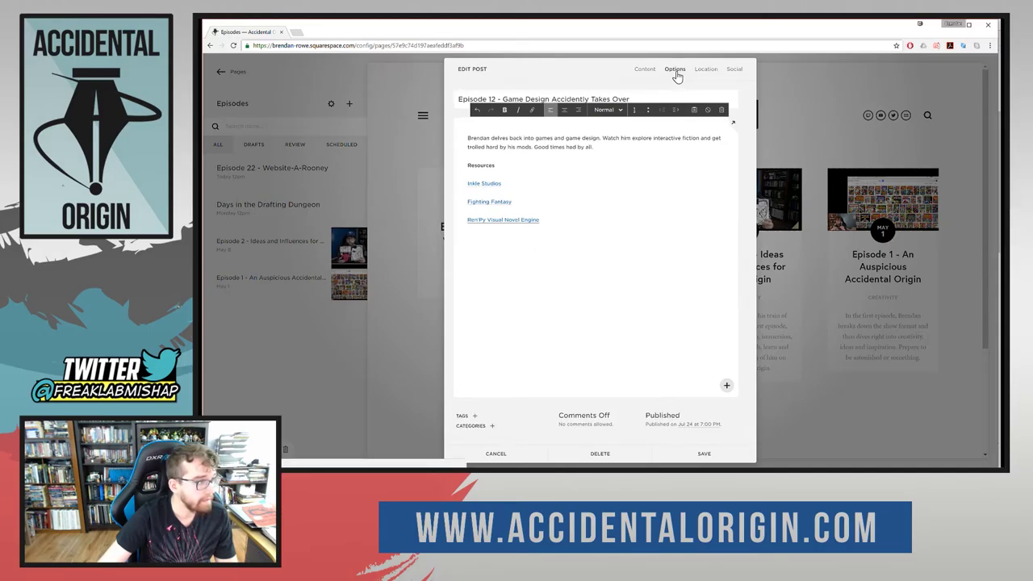
key(ctrl+v)
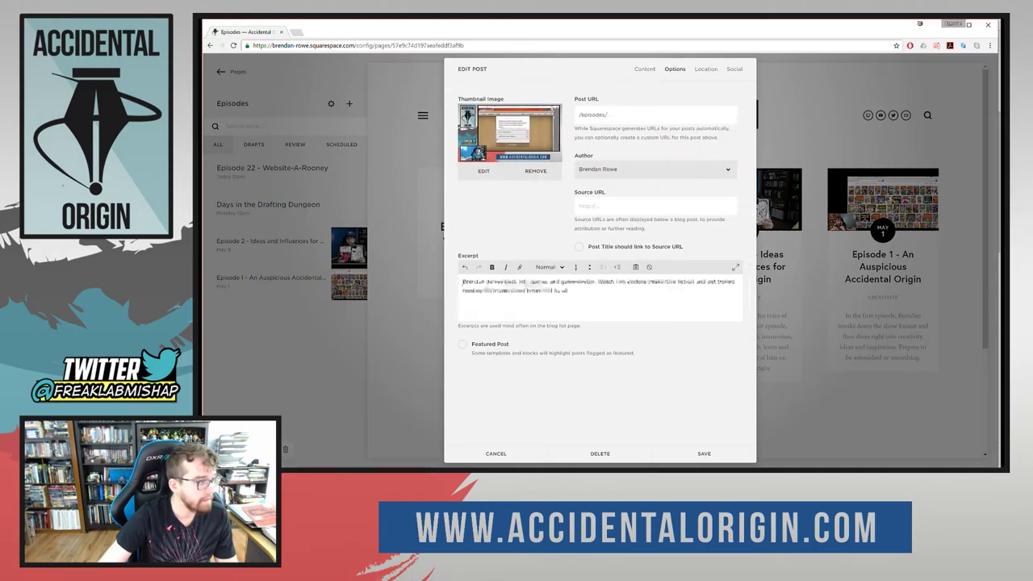
Format the "Resources" line in the Episode 12 body as Heading 3.
click(643, 71)
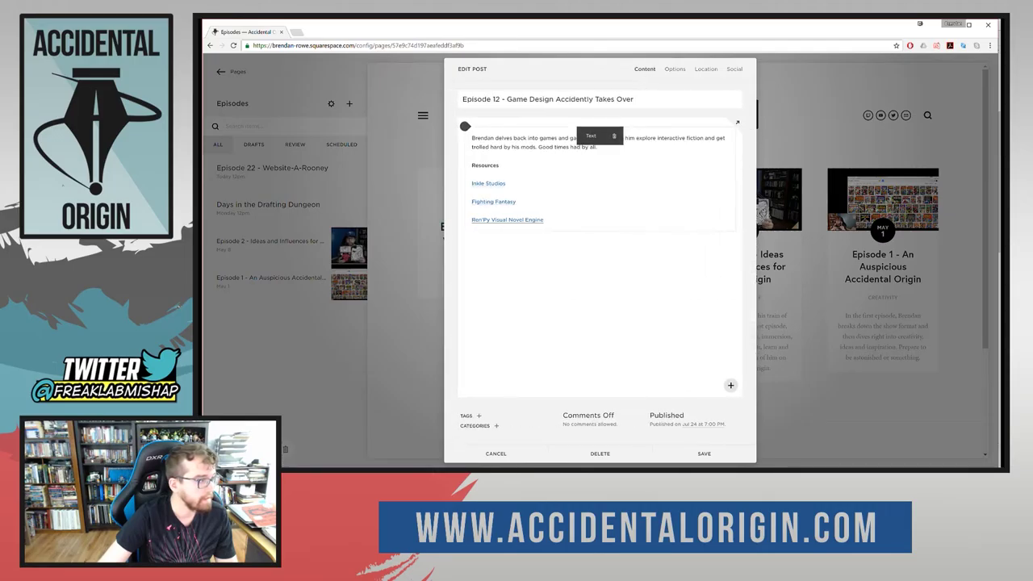
click(488, 183)
double_click(485, 164)
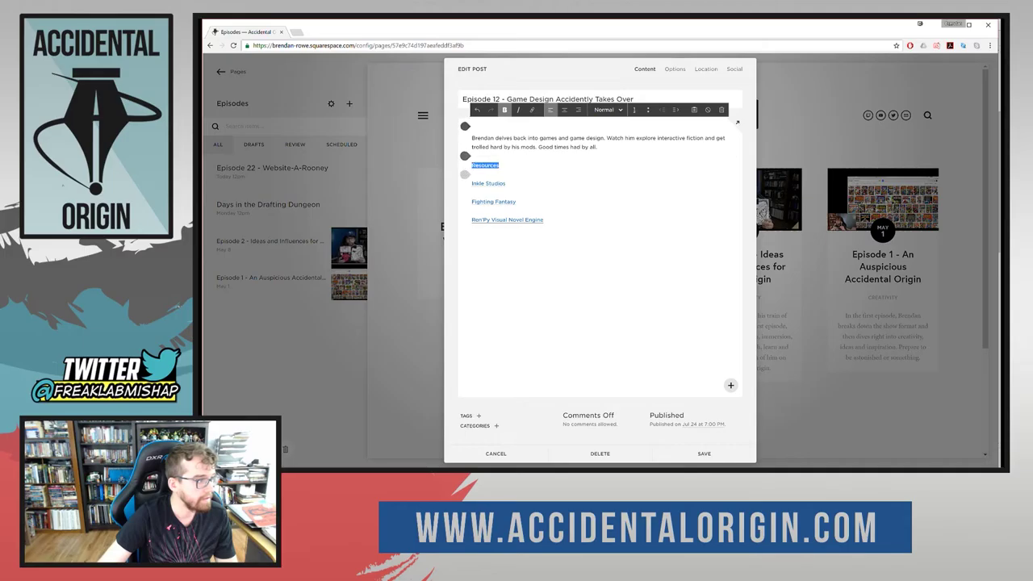
click(605, 110)
click(615, 166)
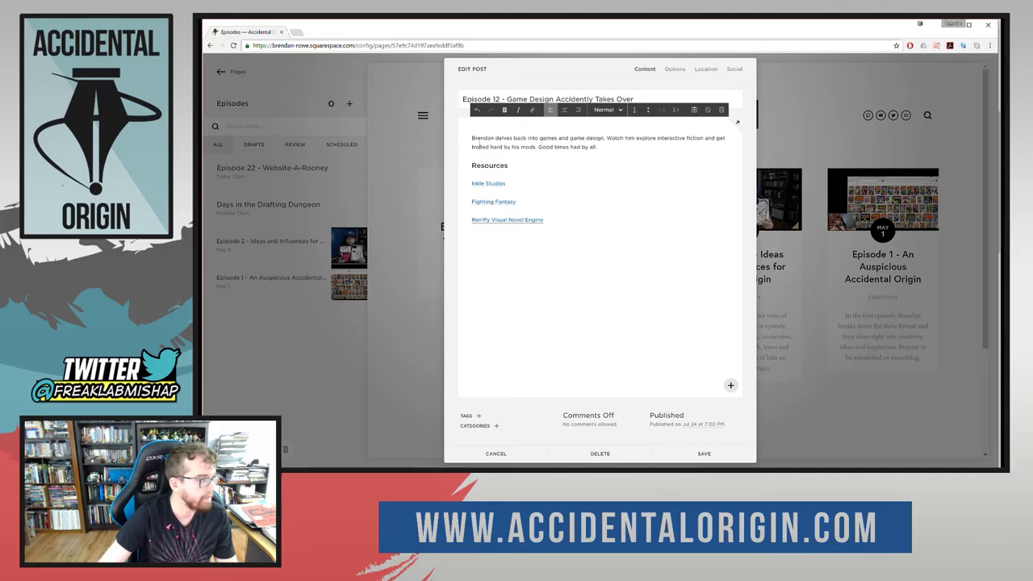
click(508, 165)
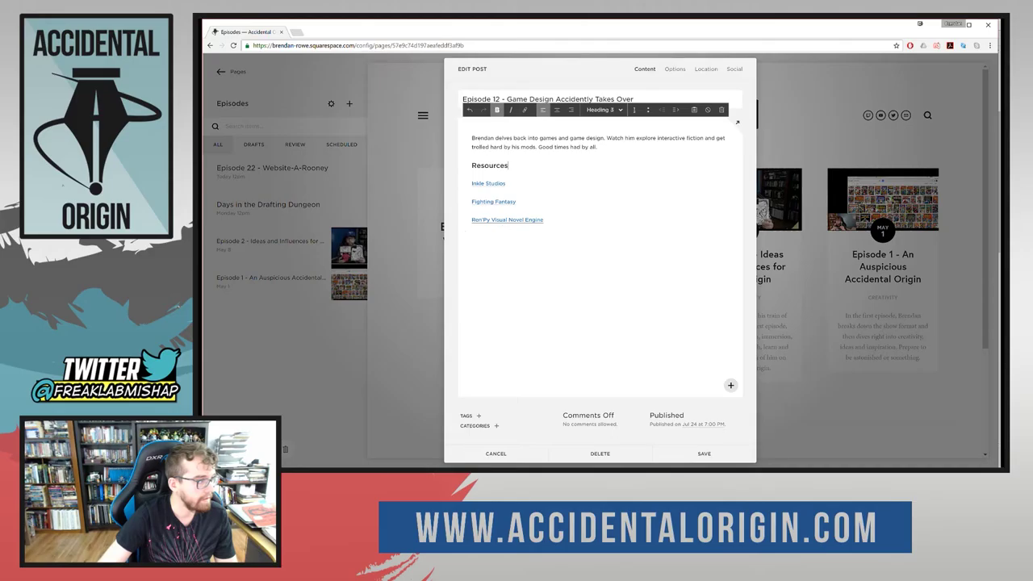
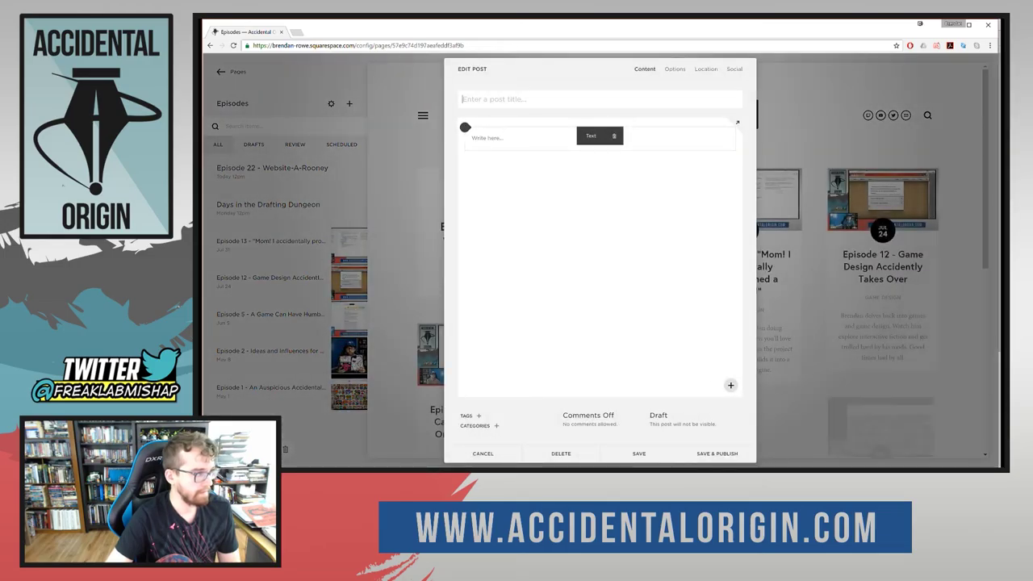
Fill the new untitled post's body with the GameChef 2016 game design episode description, including its book club, links and articles sections.
click(509, 142)
text(Brendan continues with his GameChef 2016 game design. This time, it's a real grind of discipline over motivation and a lot of talking to himself. Game Design Document Accidental Book Club Screenplay: The Foundations of Screenwriting by Syd Field Links Game Chef - Official Website Articles Troy Costisick - Socratic Design Stack Exchange Discussion - What's the difference between a roleplaying game and a board game? David Silverman - How to Learn Board Game Design and Development)
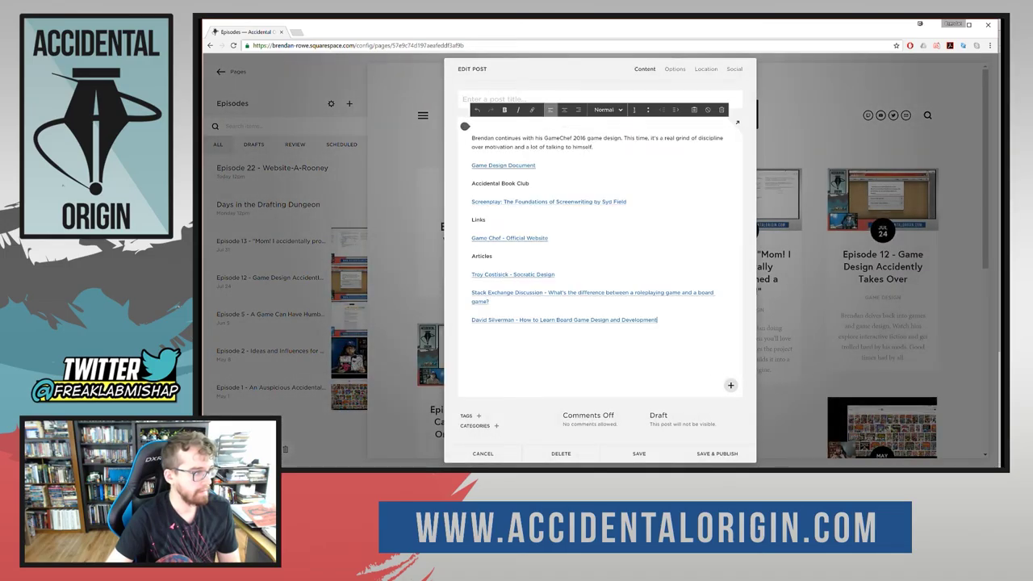
Title the new post "Episode 6 - A Game Can Have Humble Origins, Part Two".
click(464, 127)
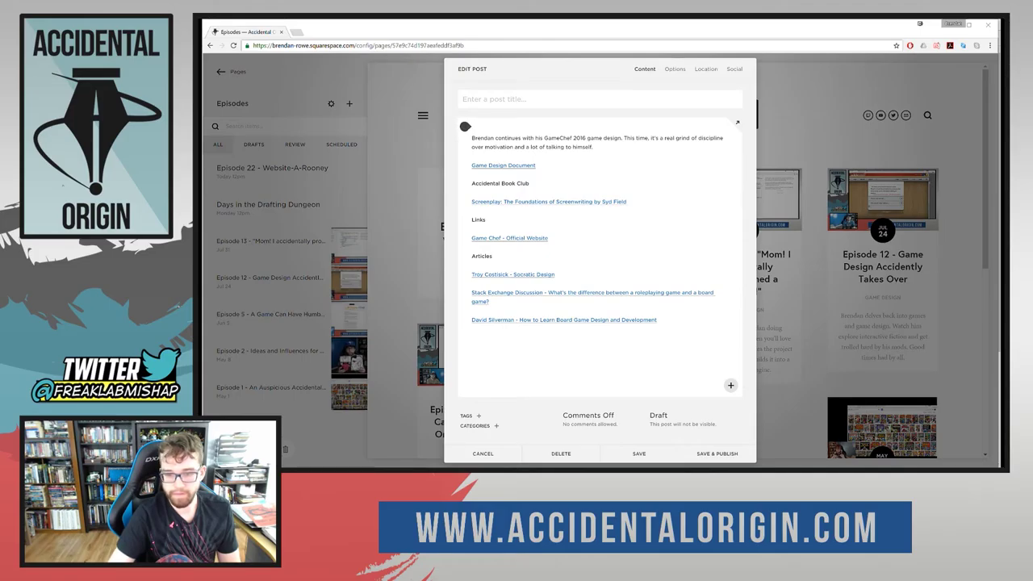
click(568, 113)
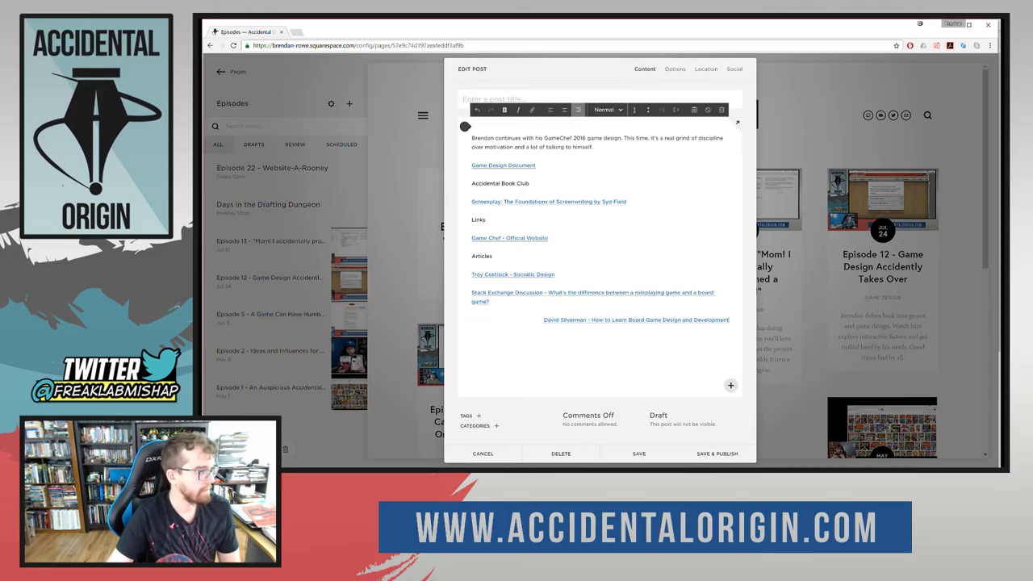
click(568, 104)
text(Episode 6 - A Game Can Have Humble Origins, Part Two)
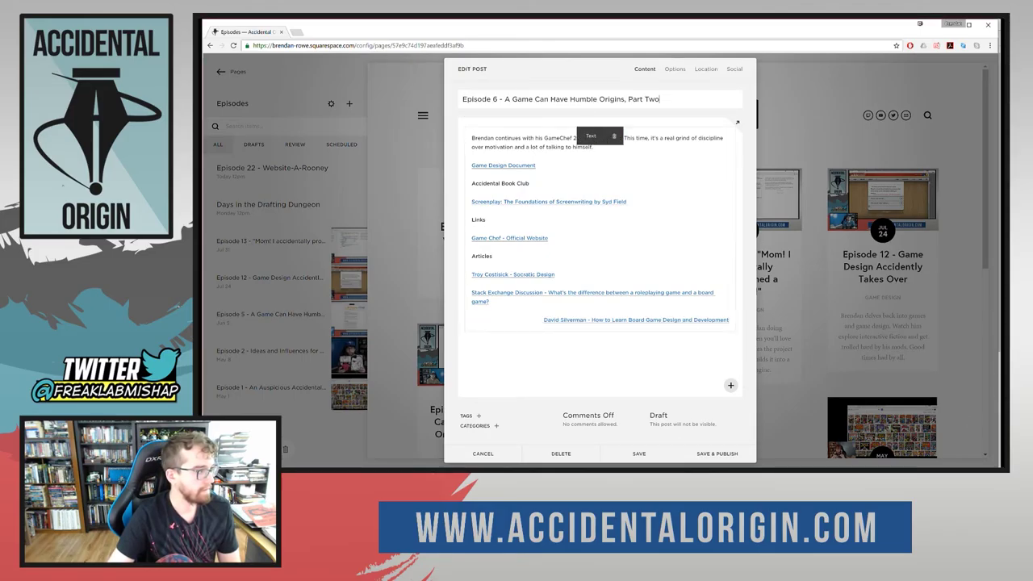
Copy the introductory paragraph of the Episode 6 body and paste it into the post's excerpt.
click(594, 146)
drag(594, 146, 450, 141)
key(ctrl+c)
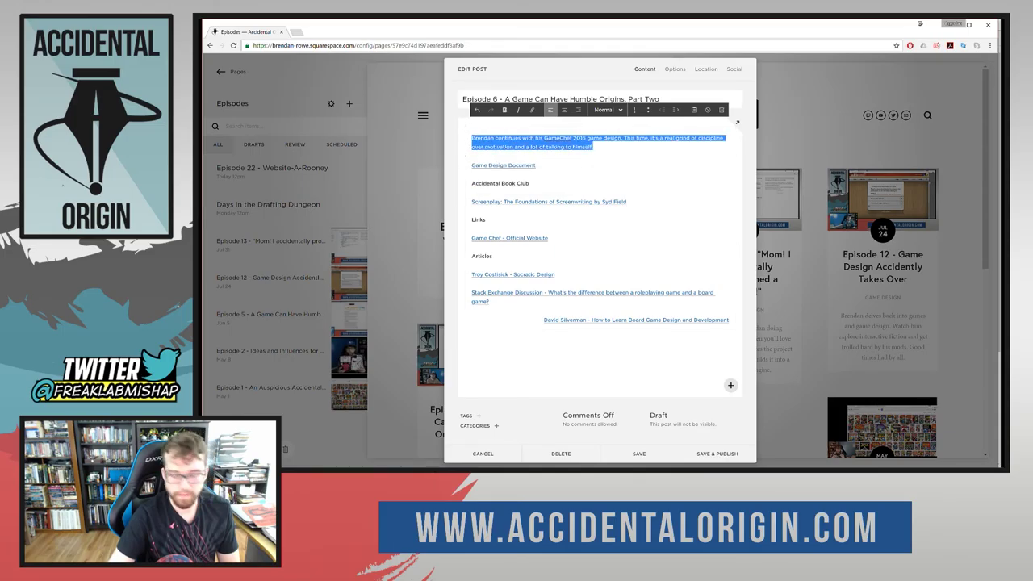
key(alt+Tab)
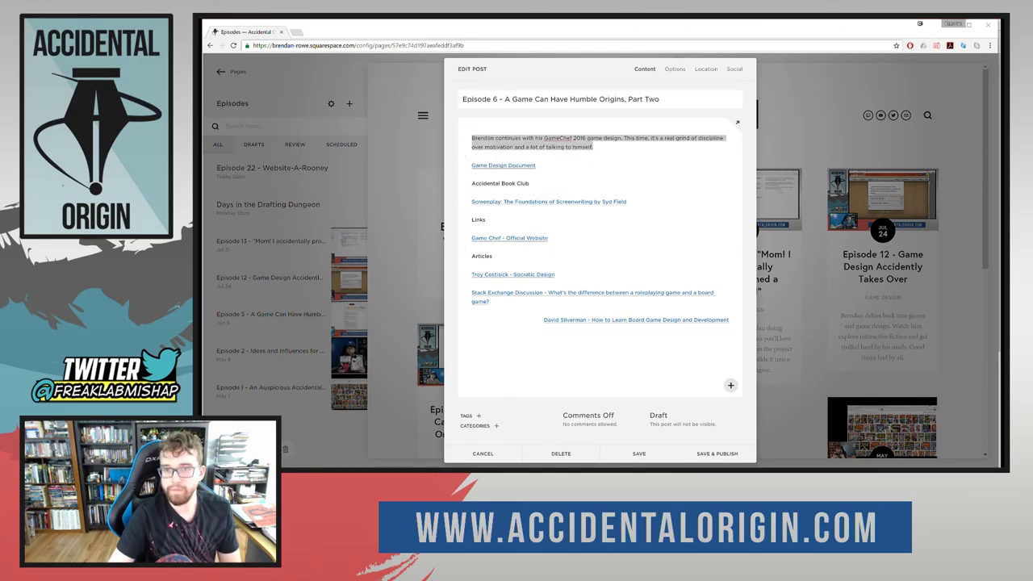
key(alt+Tab)
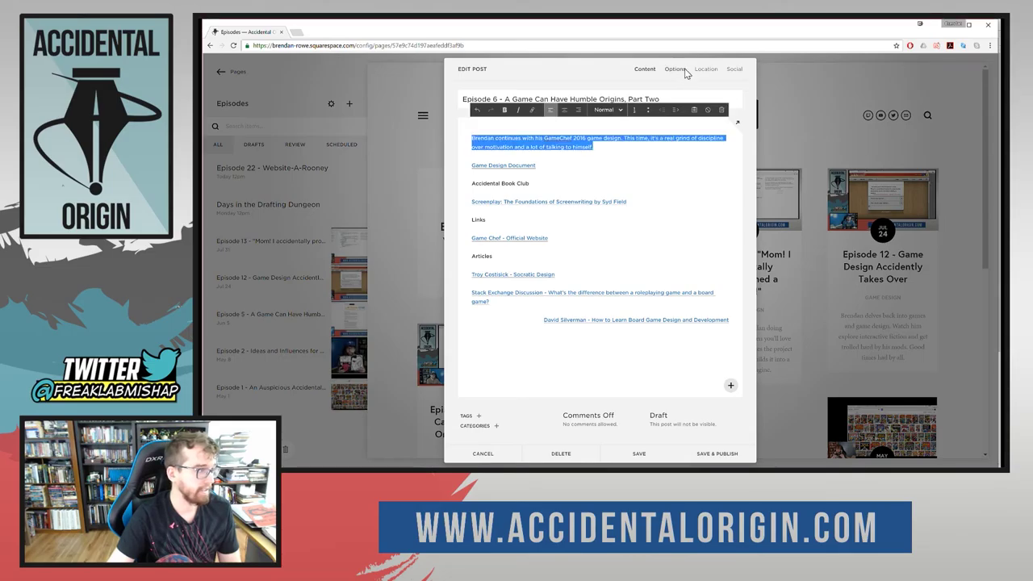
click(675, 68)
click(516, 290)
key(ctrl+v)
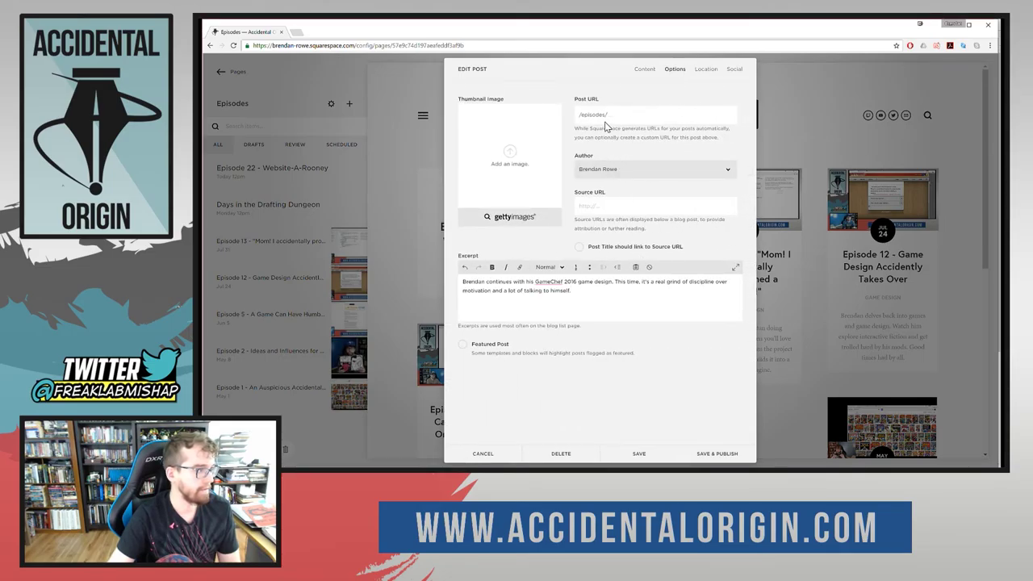
Upload the AO_Episode_6_Thumb image from the Thumbs folder as the Episode 6 post's thumbnail.
click(523, 173)
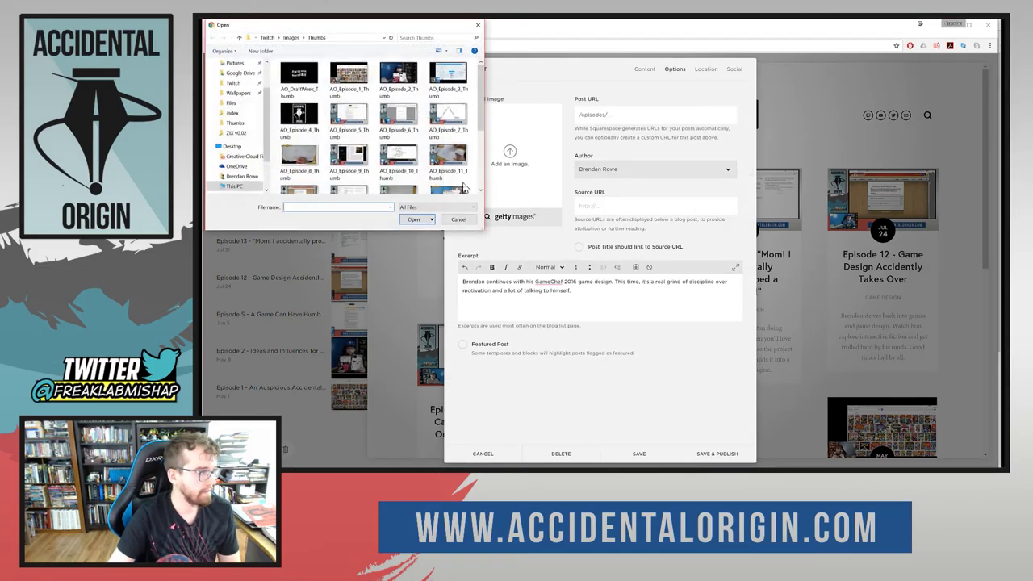
click(397, 150)
click(413, 218)
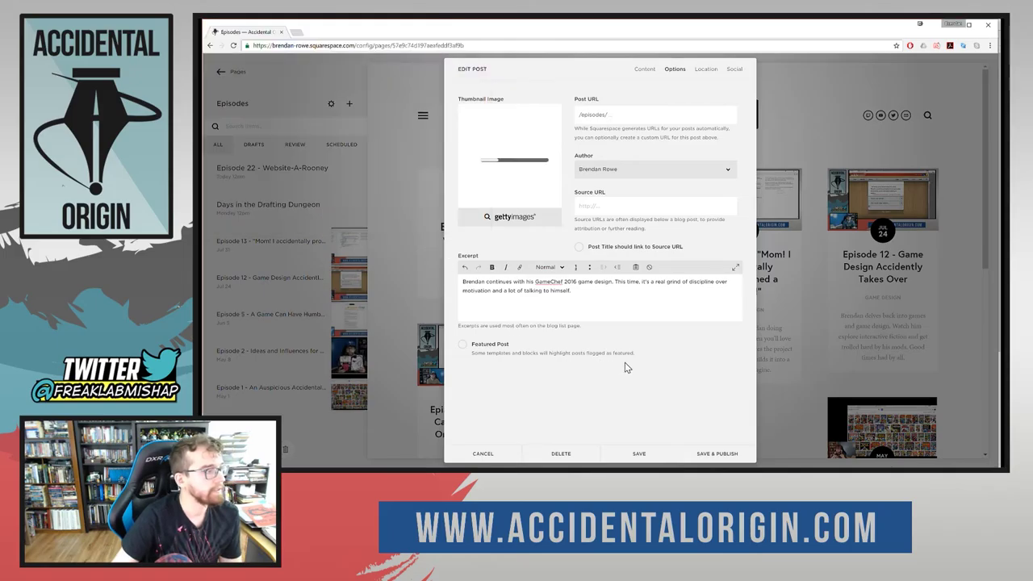
click(642, 71)
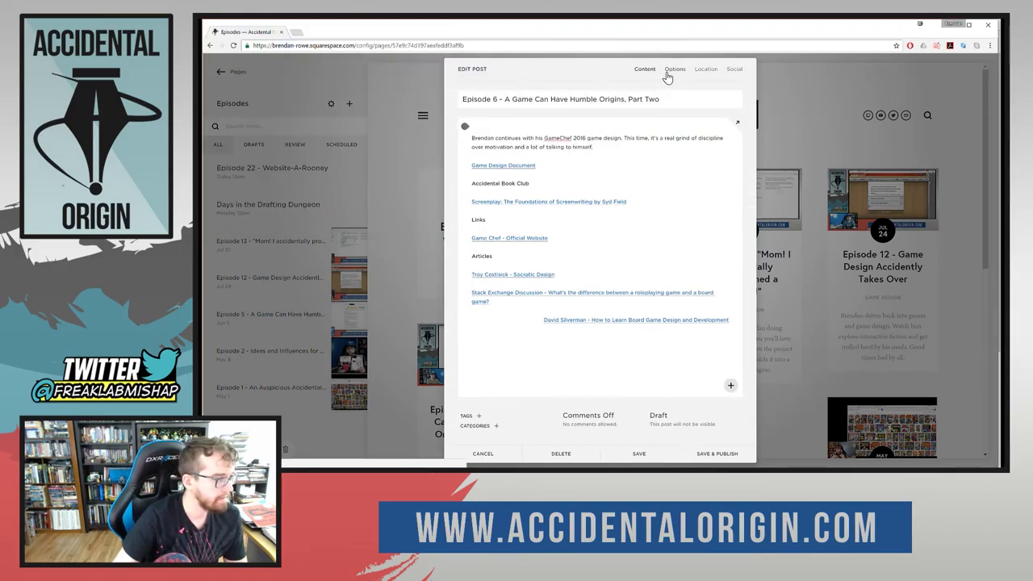
click(668, 73)
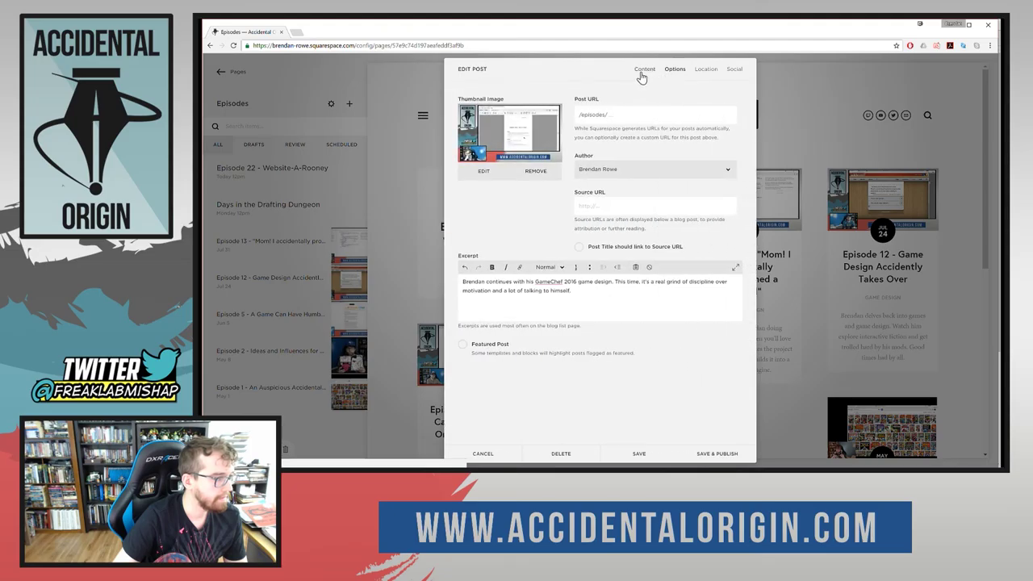
click(643, 71)
drag(729, 321, 529, 331)
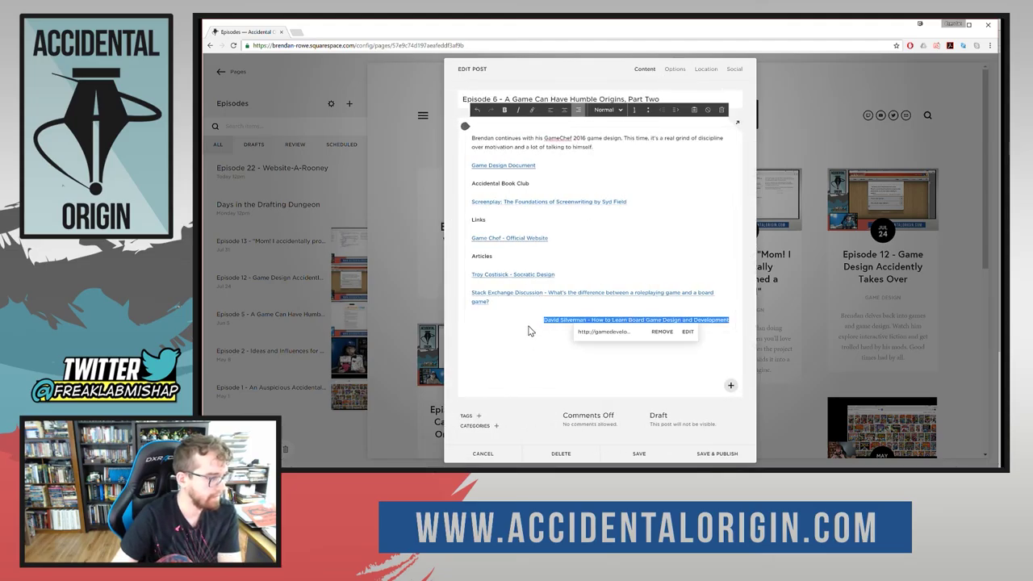
drag(489, 301, 471, 292)
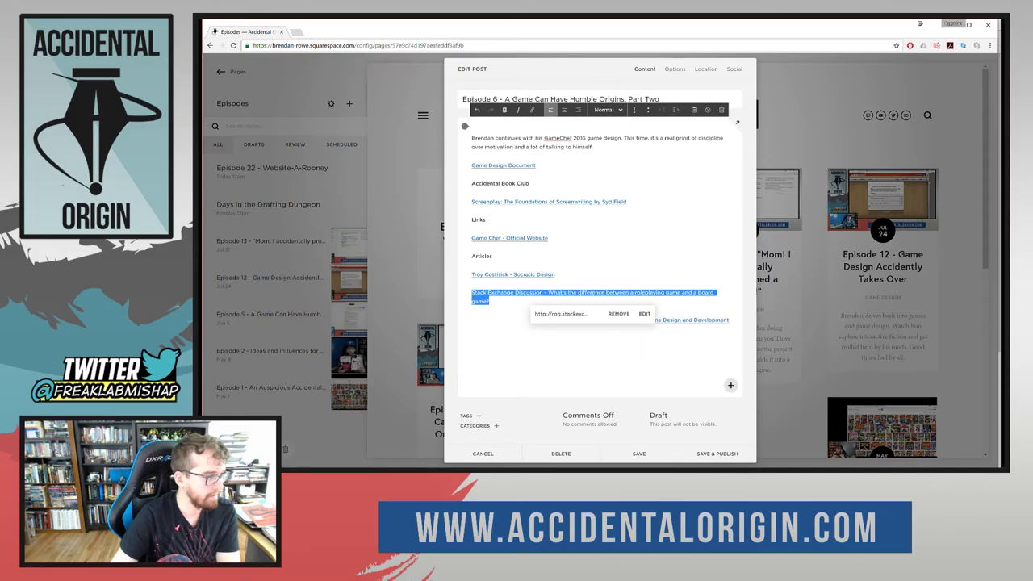
drag(729, 321, 543, 320)
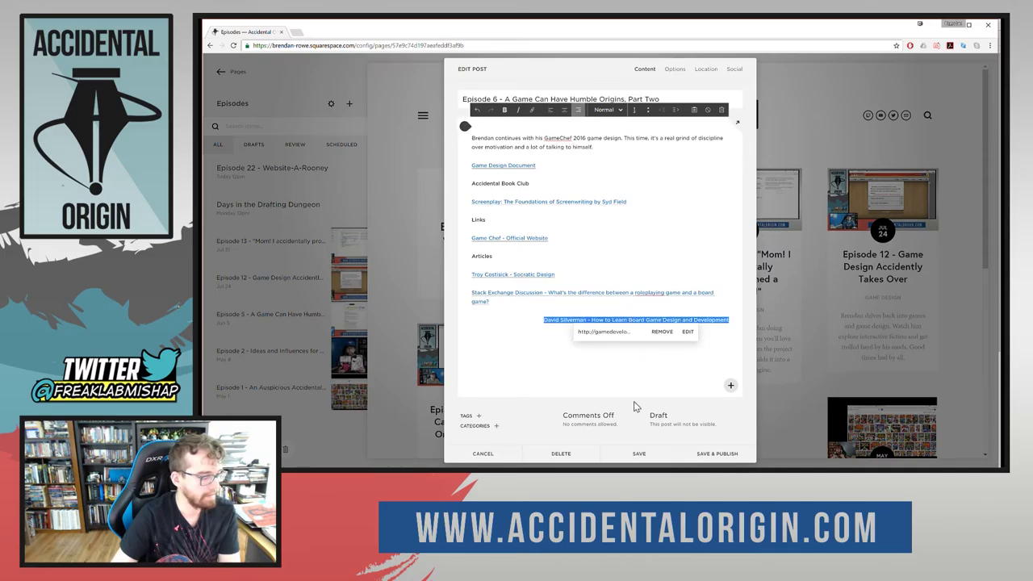
Set the Episode 6 post to Published, dated June 12, 2016 at 7:00 PM, and save it.
click(695, 428)
click(705, 341)
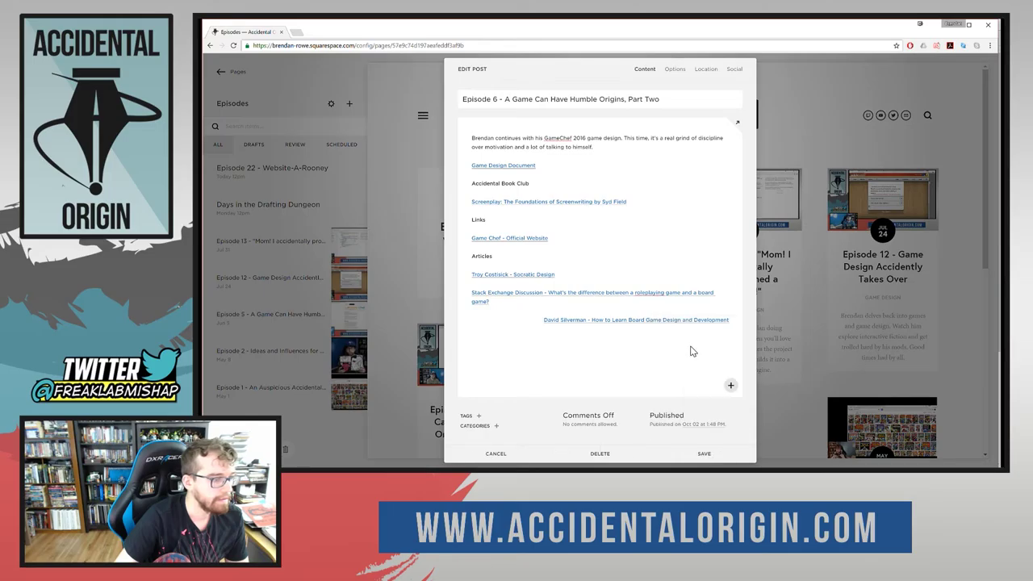
click(692, 425)
click(659, 287)
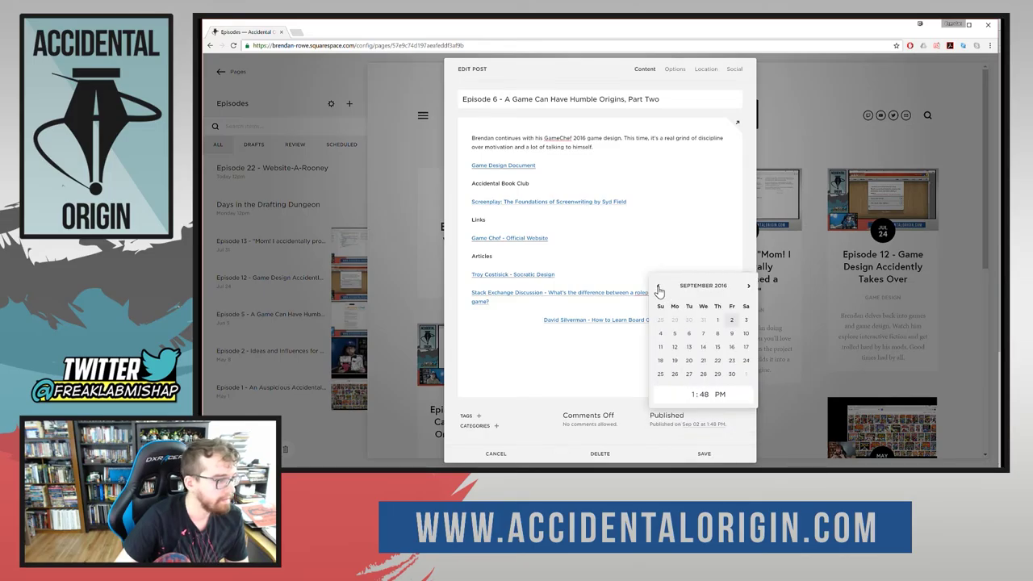
click(658, 287)
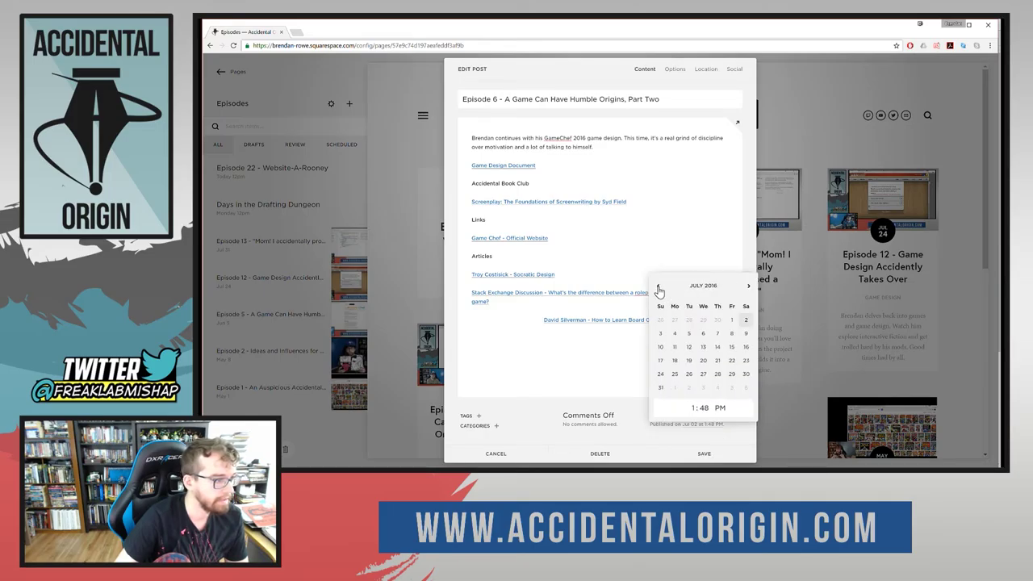
click(658, 288)
click(658, 287)
click(660, 348)
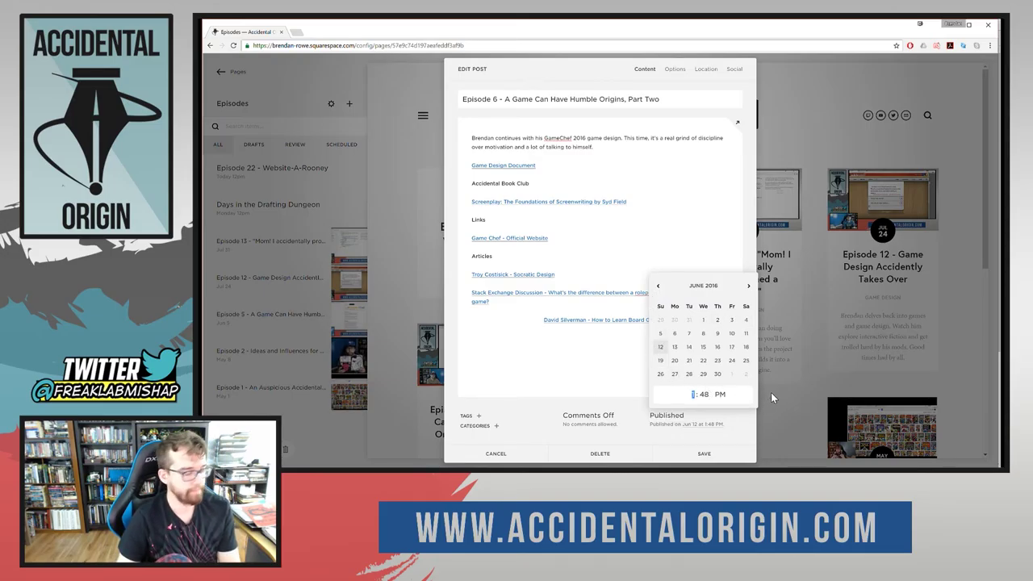
text(700)
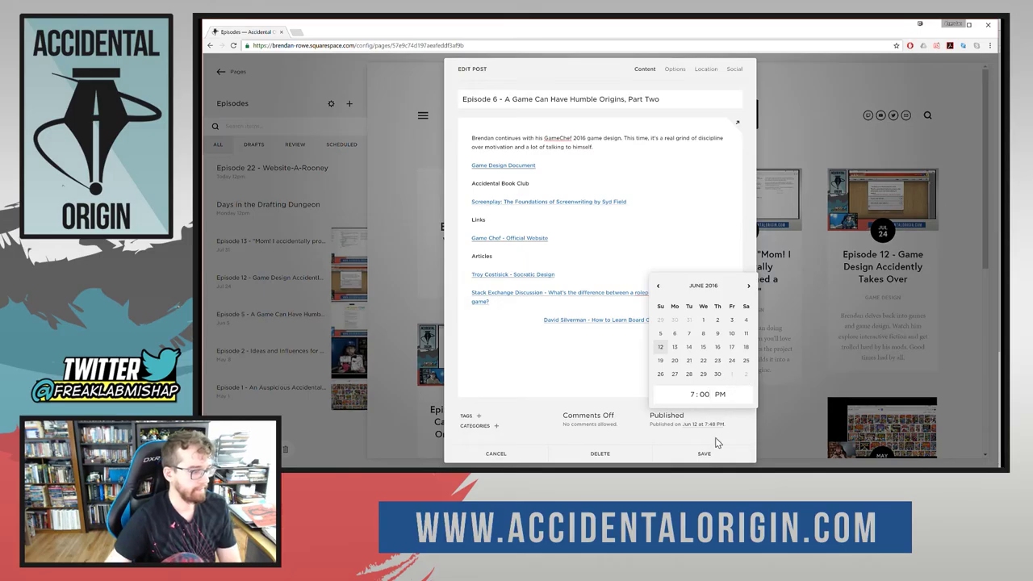
click(706, 457)
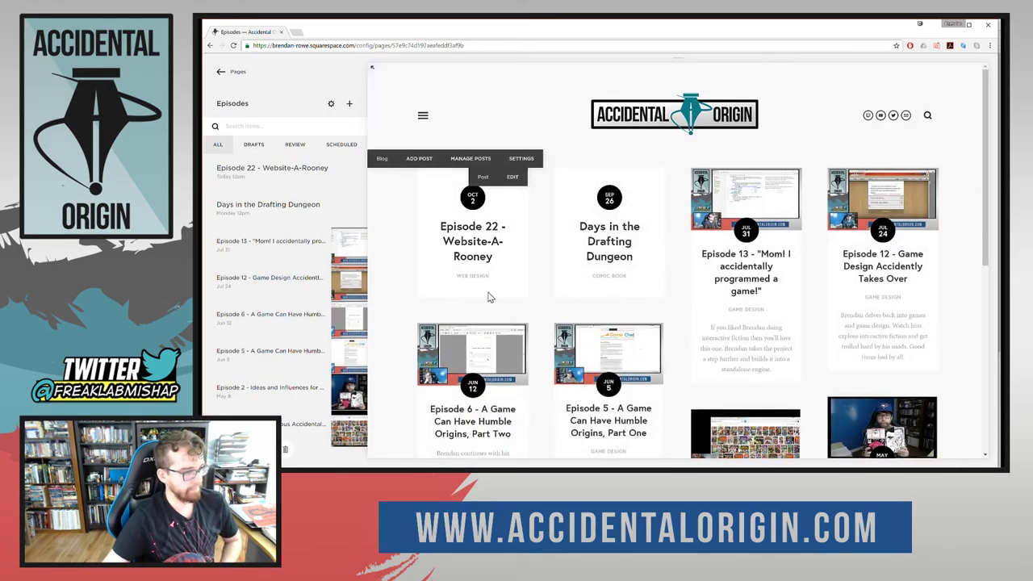
Reopen the Episode 6 post for editing and assign it to the Game Design category.
scroll(564, 282, down, 5)
scroll(595, 354, up, 2)
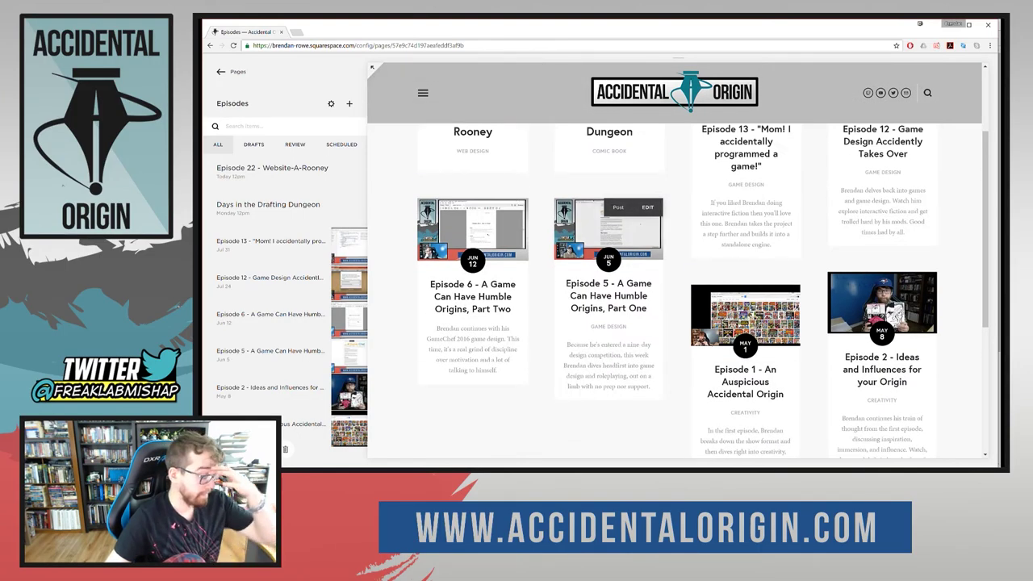
click(513, 208)
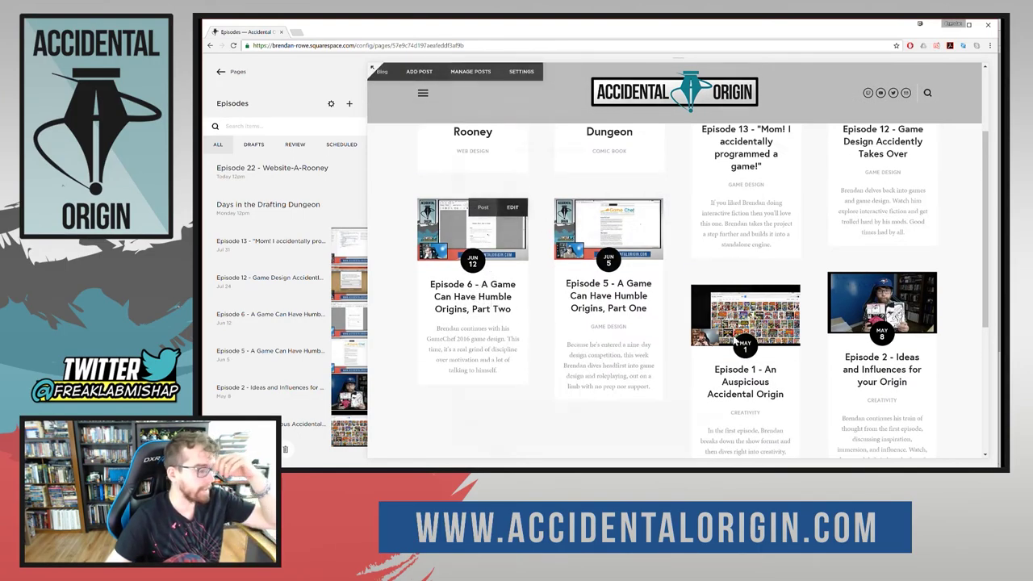
click(497, 427)
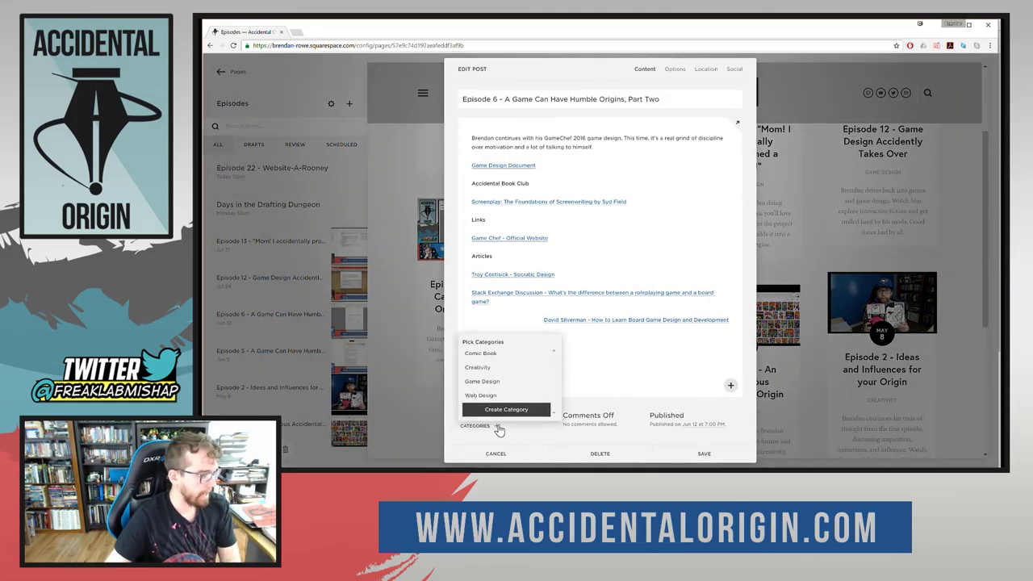
click(490, 389)
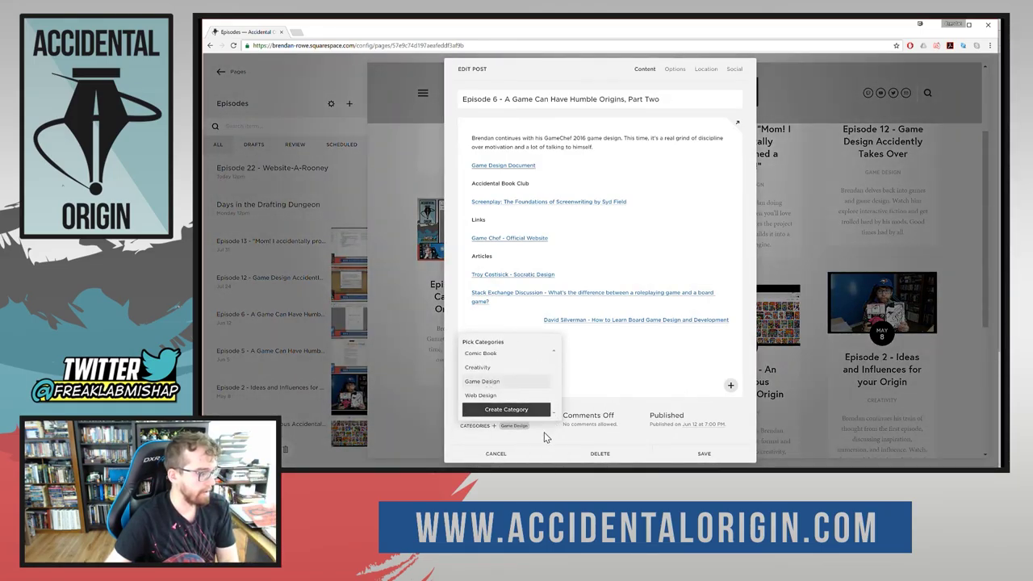
Tag the Episode 6 post with "The Old Ruins" and "Game Chef 2016", remove the stray "Game" tag, and save the post.
click(478, 415)
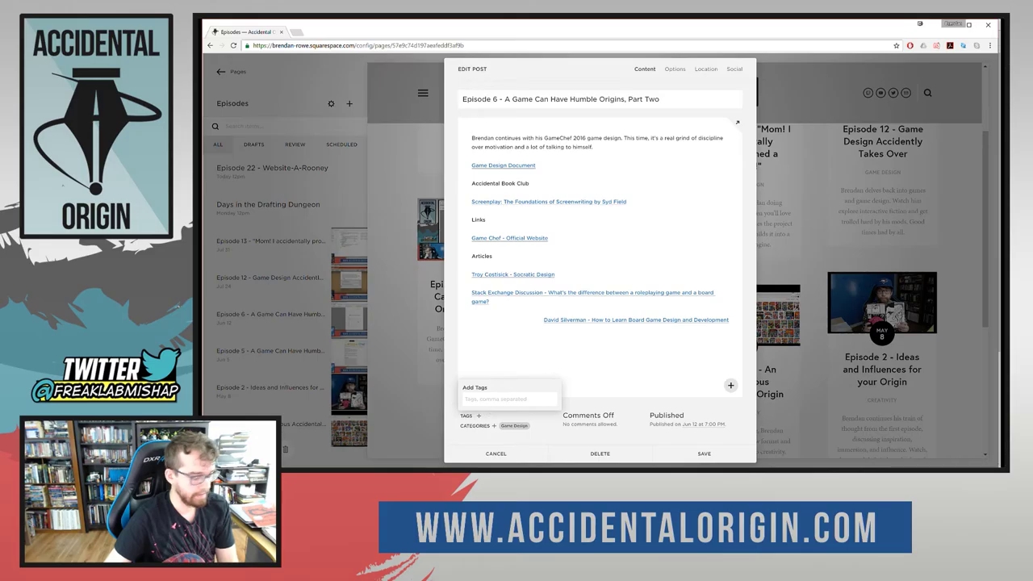
text(The)
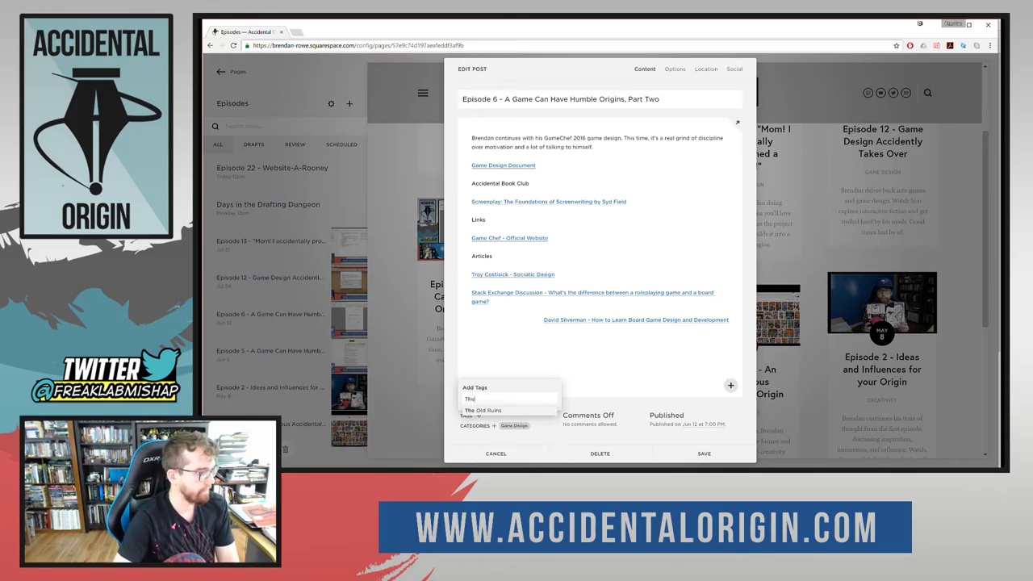
key(Return)
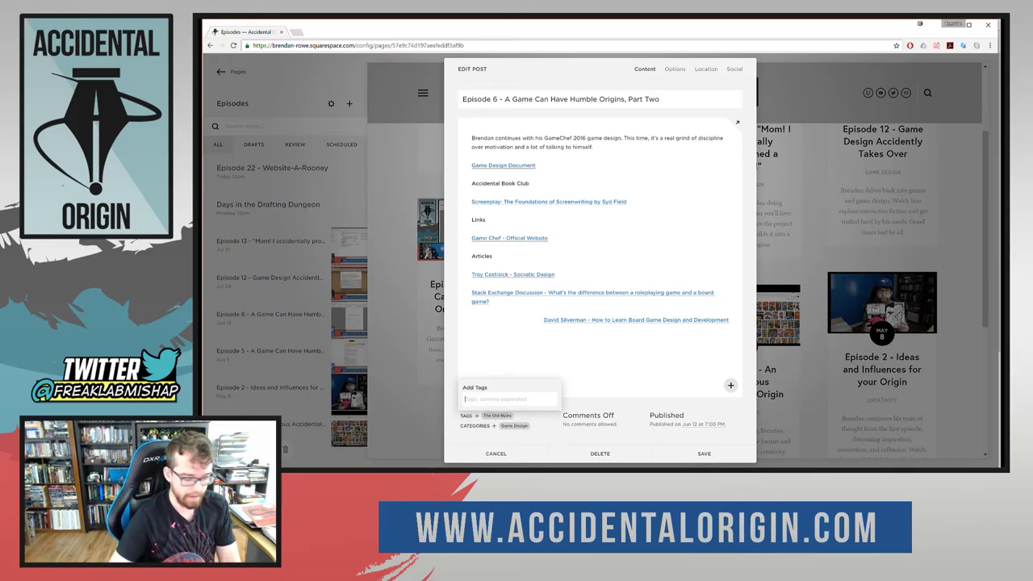
text(Game)
key(Return)
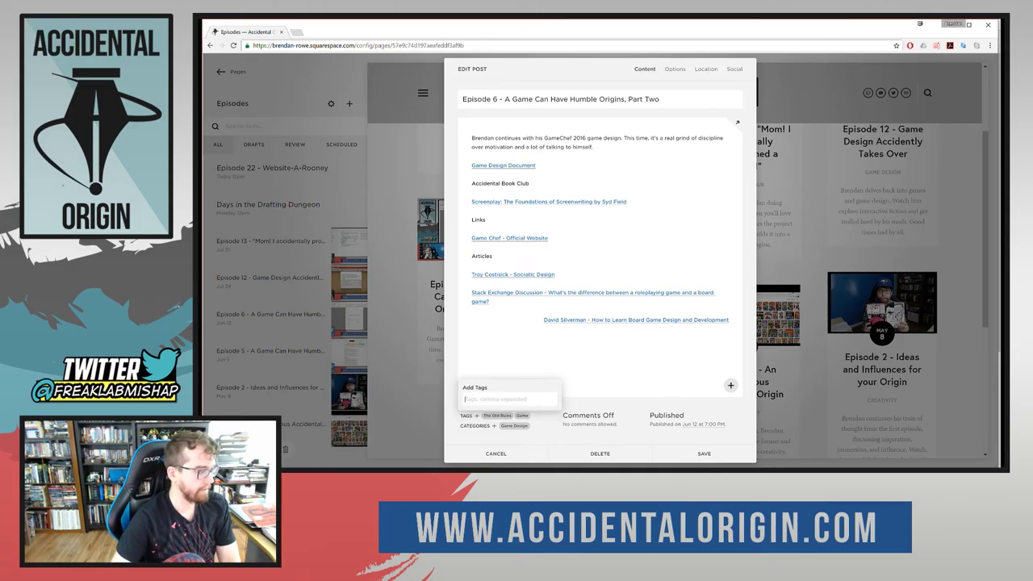
text(Game Chef)
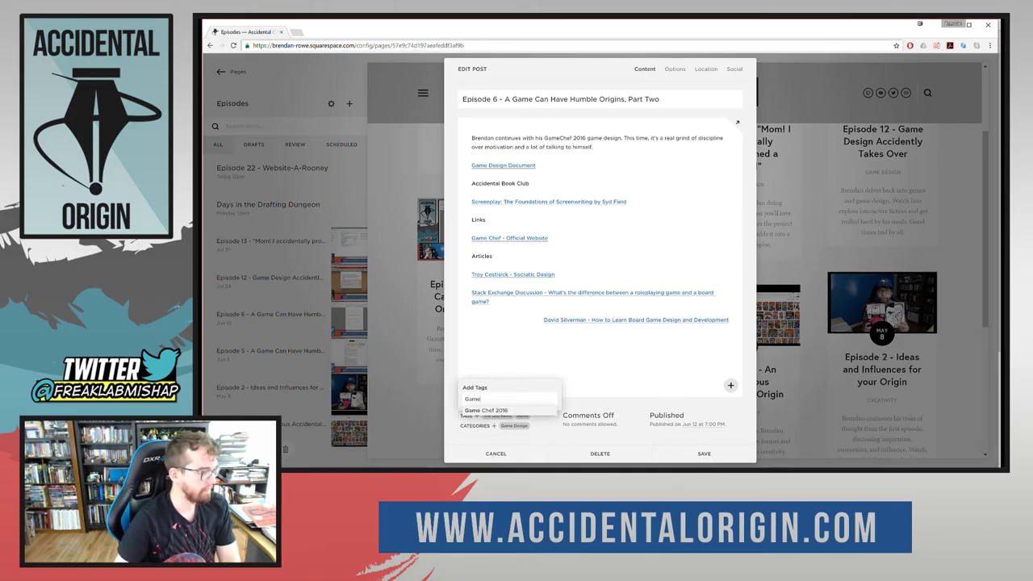
key(Return)
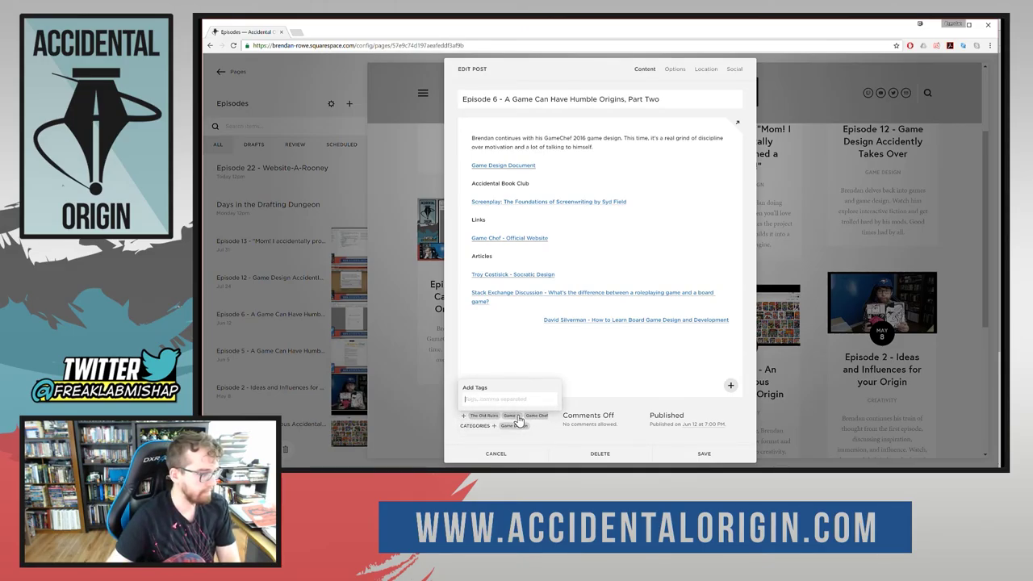
click(522, 415)
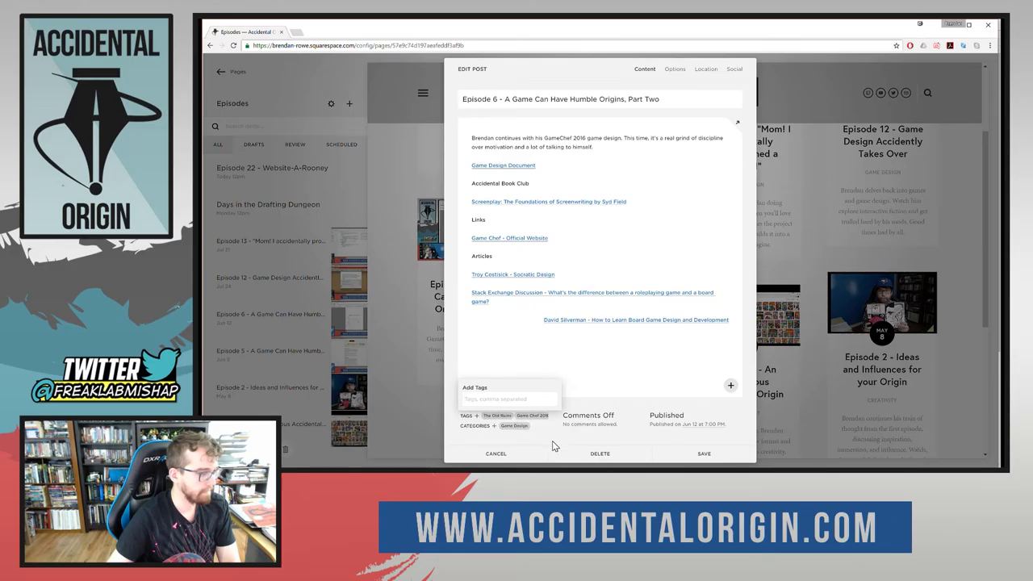
click(704, 453)
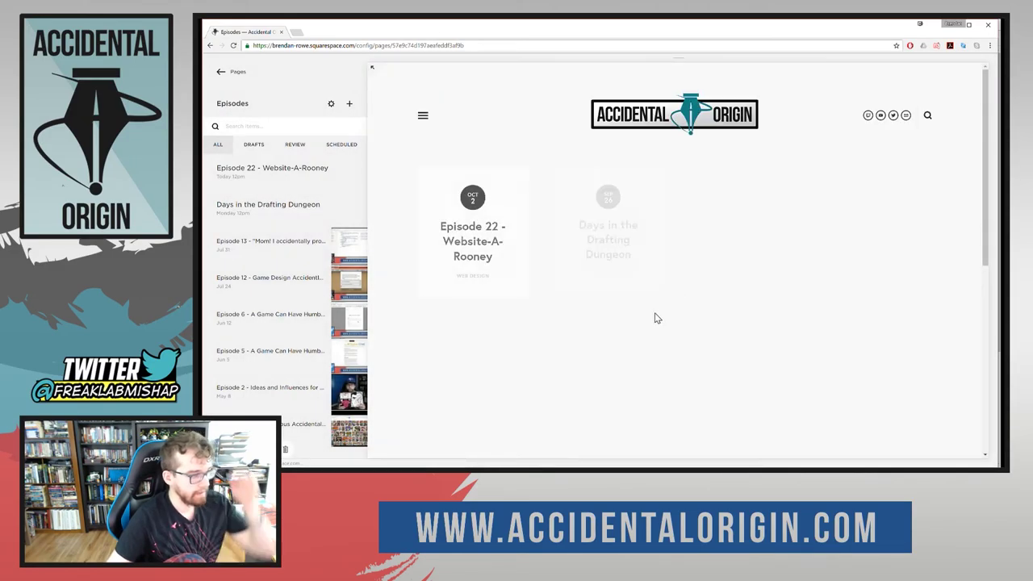
Look over the Episodes blog listing and return to the site's list of pages.
mouse_move(609, 353)
scroll(604, 367, down, 4)
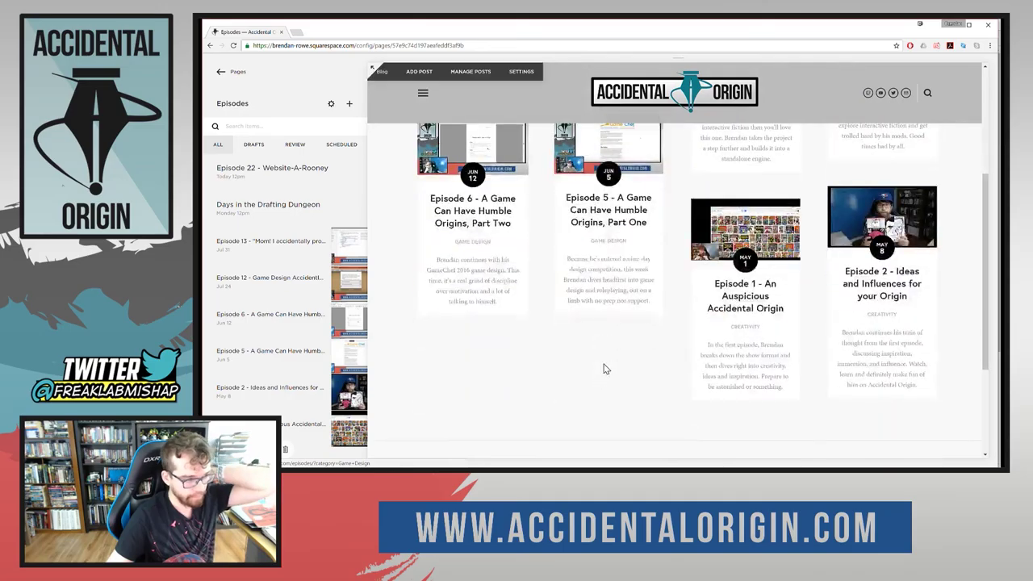
scroll(603, 369, up, 4)
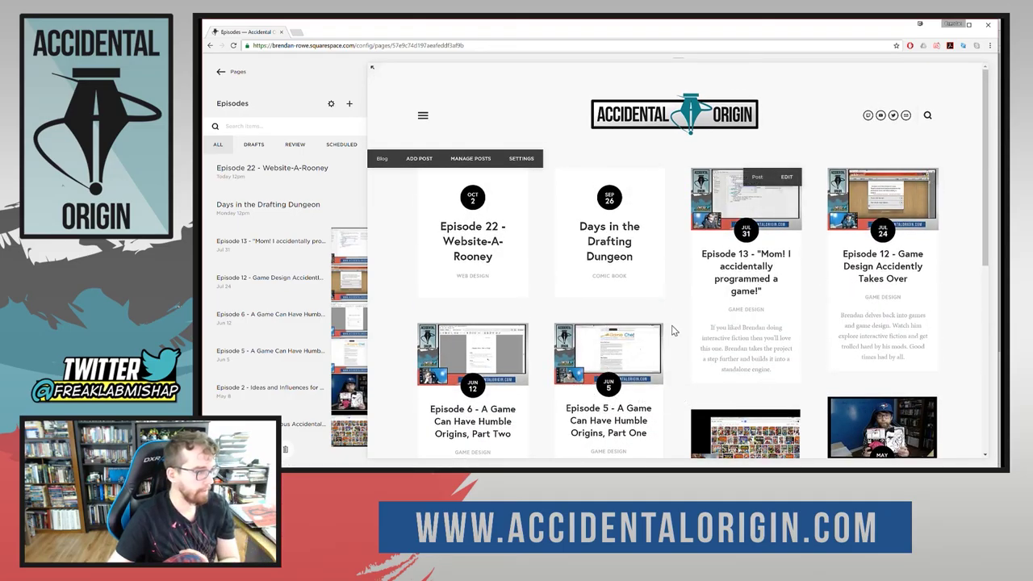
click(218, 73)
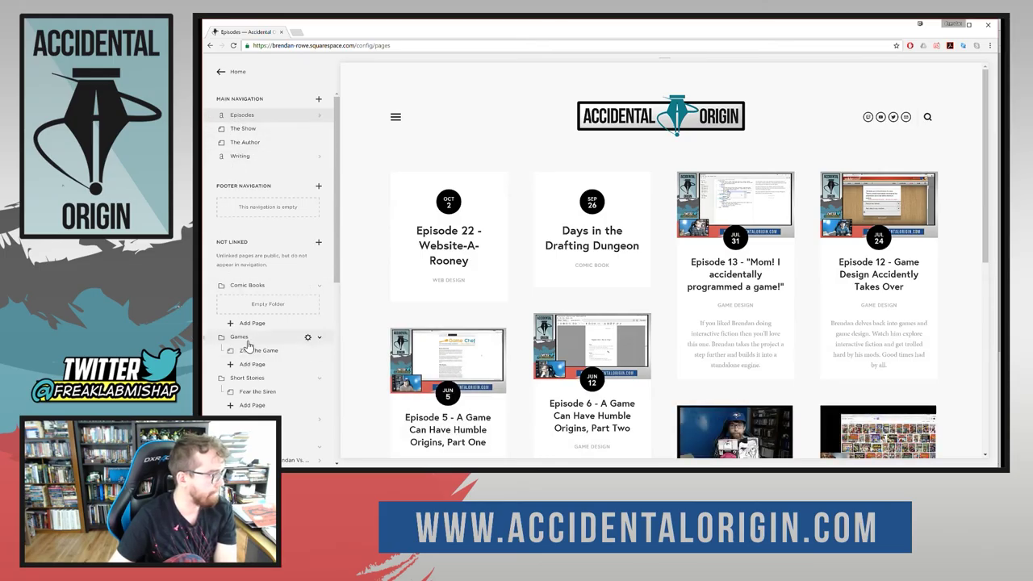
Open the ZIX post in the Writing blog for editing.
click(260, 156)
click(343, 171)
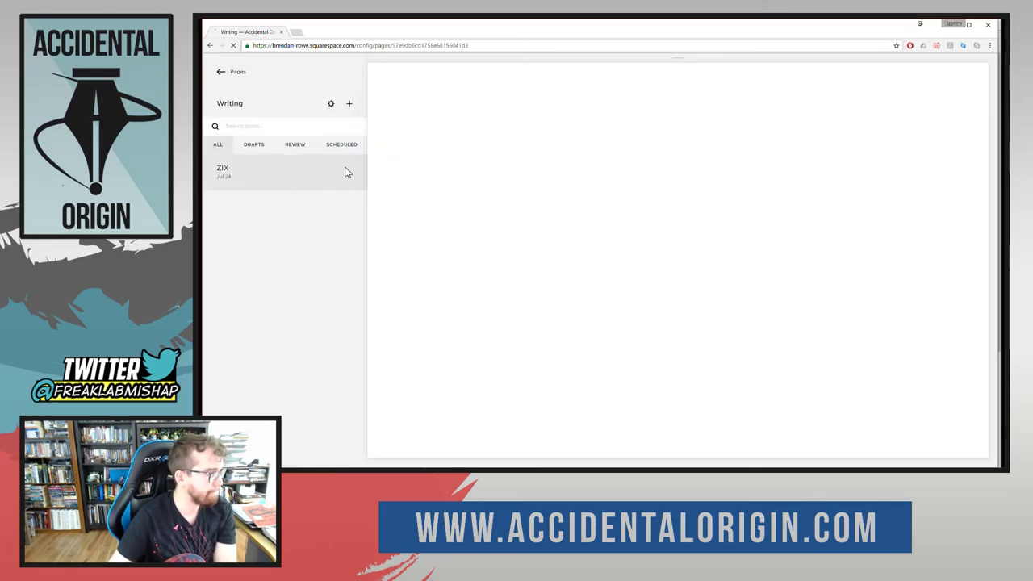
click(348, 165)
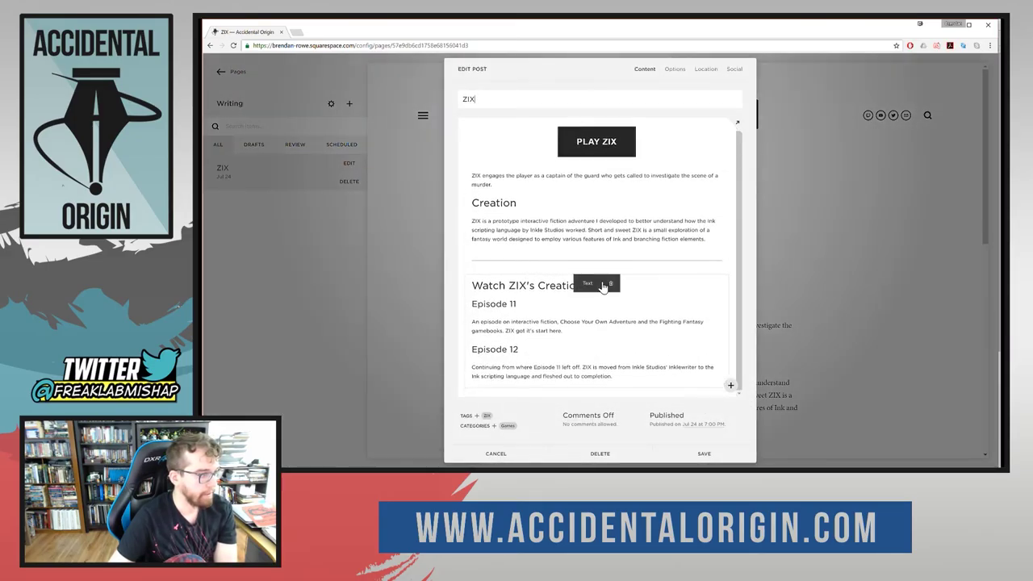
Insert a Content Link block directly below the "Watch ZIX's Creation" heading in the ZIX post.
click(582, 285)
key(Return)
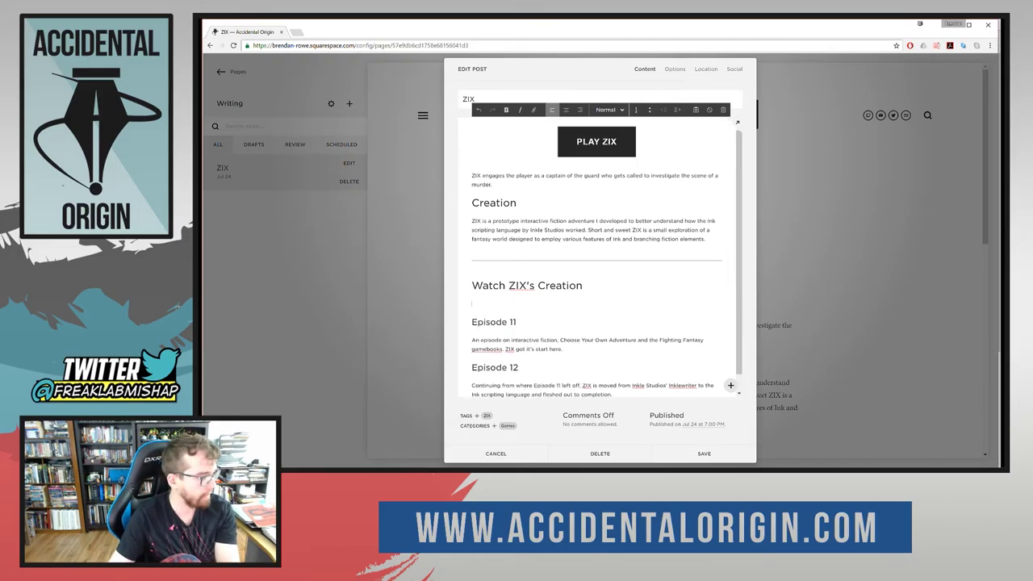
key(BackSpace)
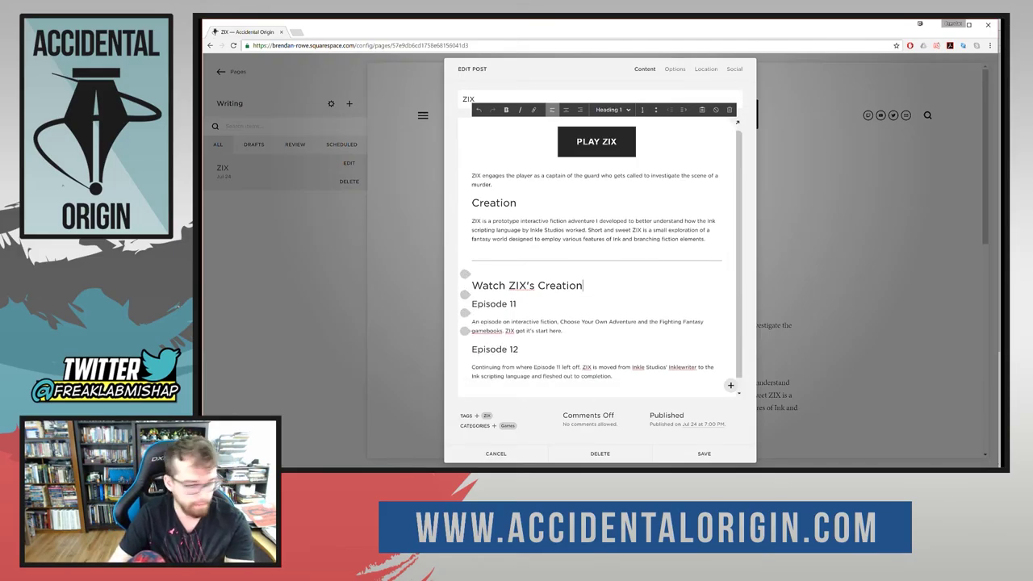
click(464, 295)
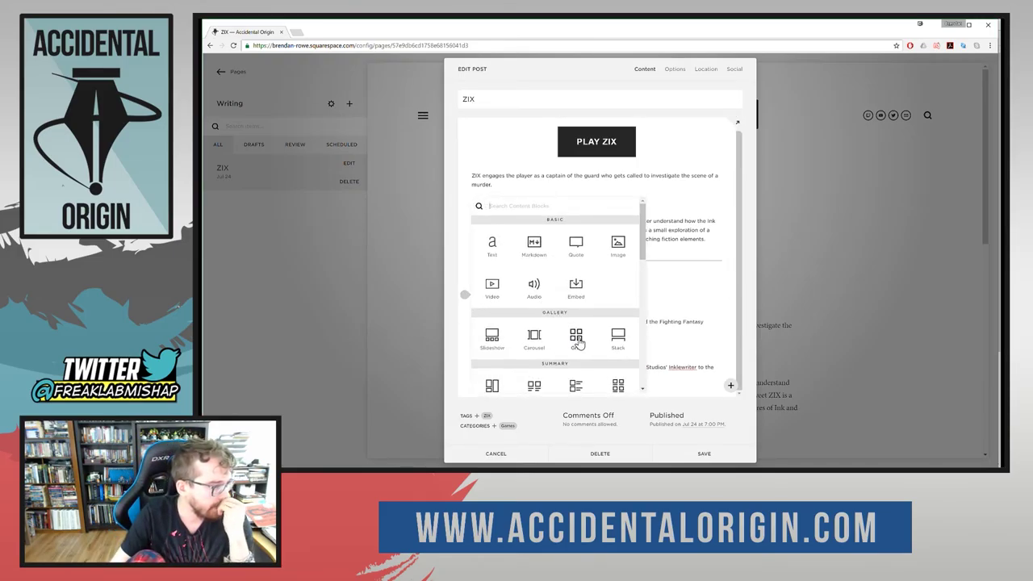
scroll(543, 361, down, 3)
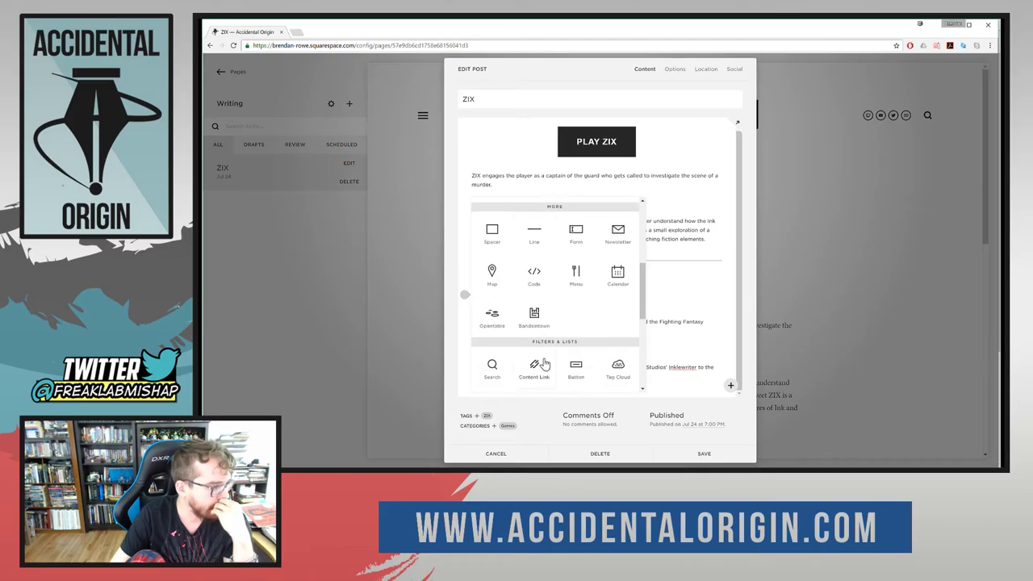
click(533, 368)
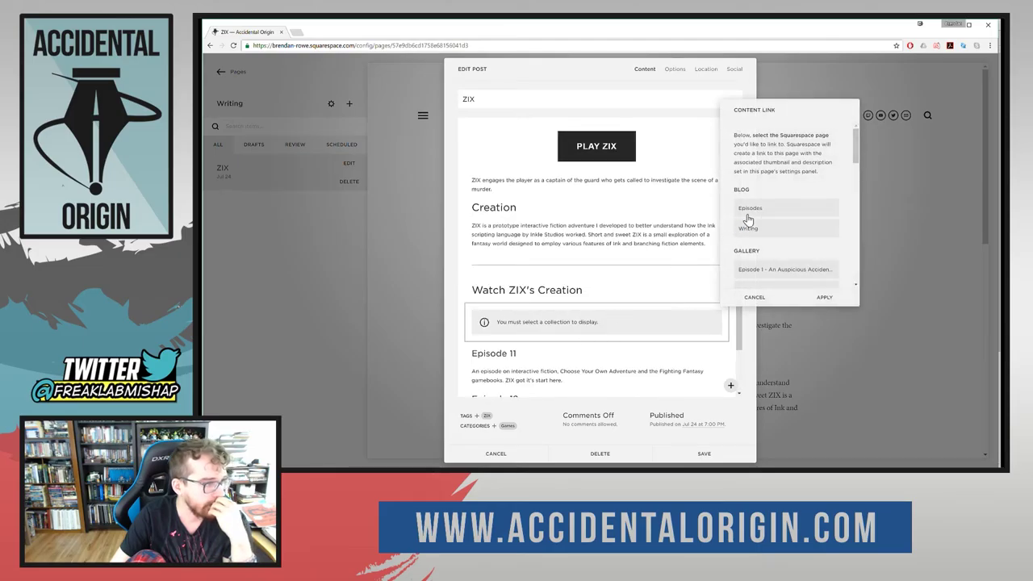
Link the content block to the Episodes blog, apply it, and save the ZIX post.
scroll(763, 212, down, 3)
scroll(763, 211, up, 3)
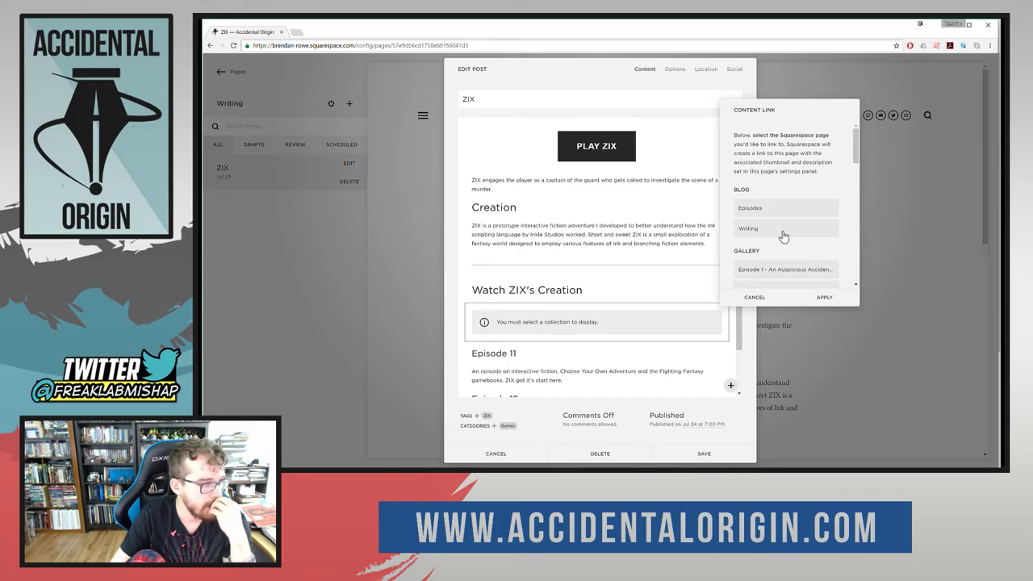
click(782, 232)
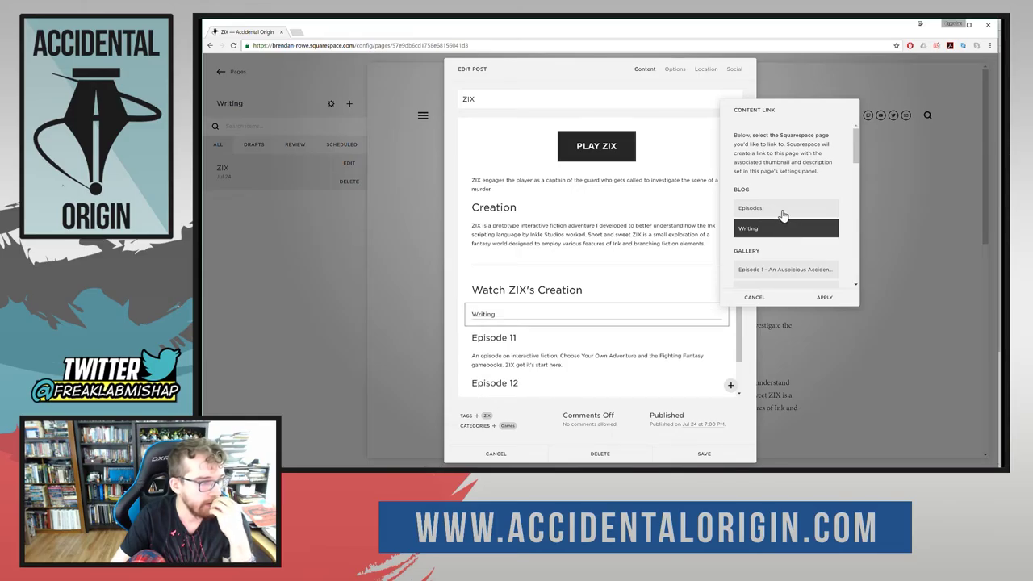
click(782, 209)
scroll(783, 224, down, 5)
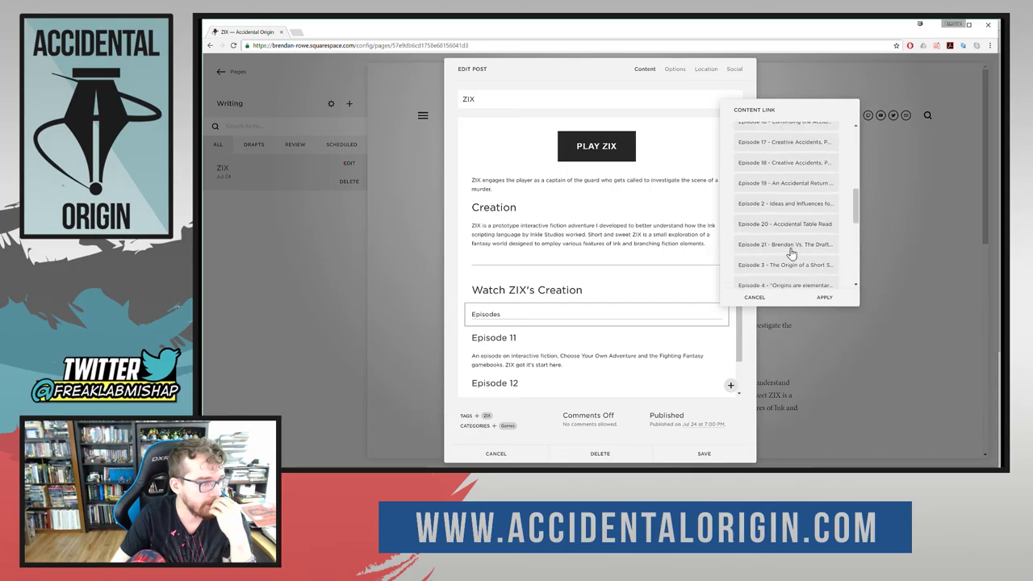
scroll(790, 253, down, 6)
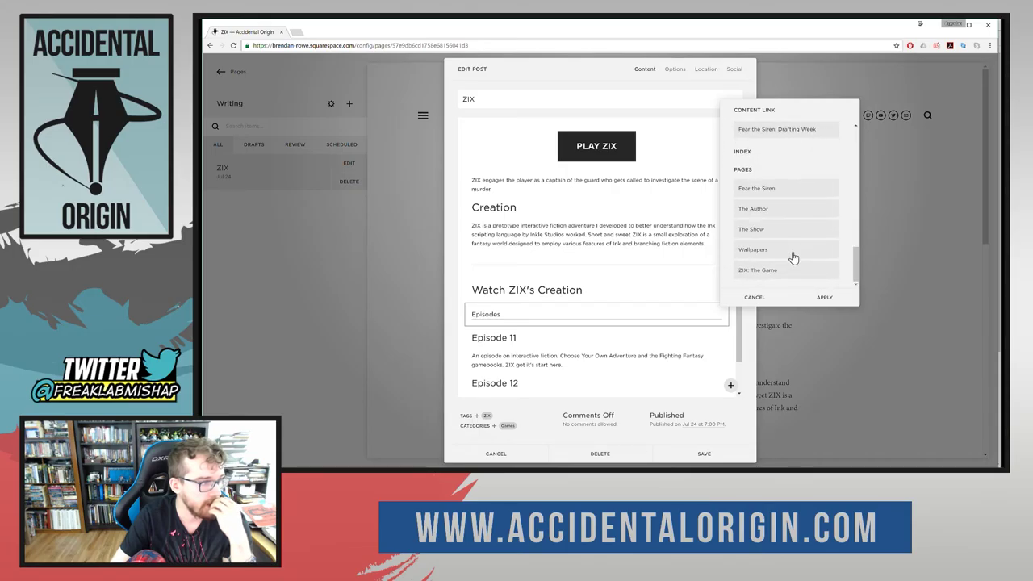
click(819, 297)
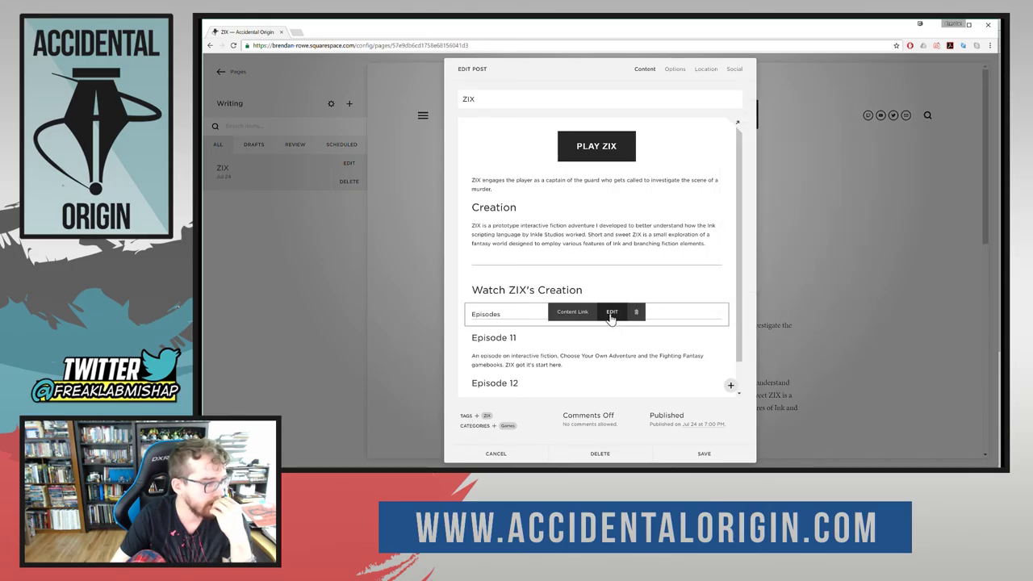
click(707, 451)
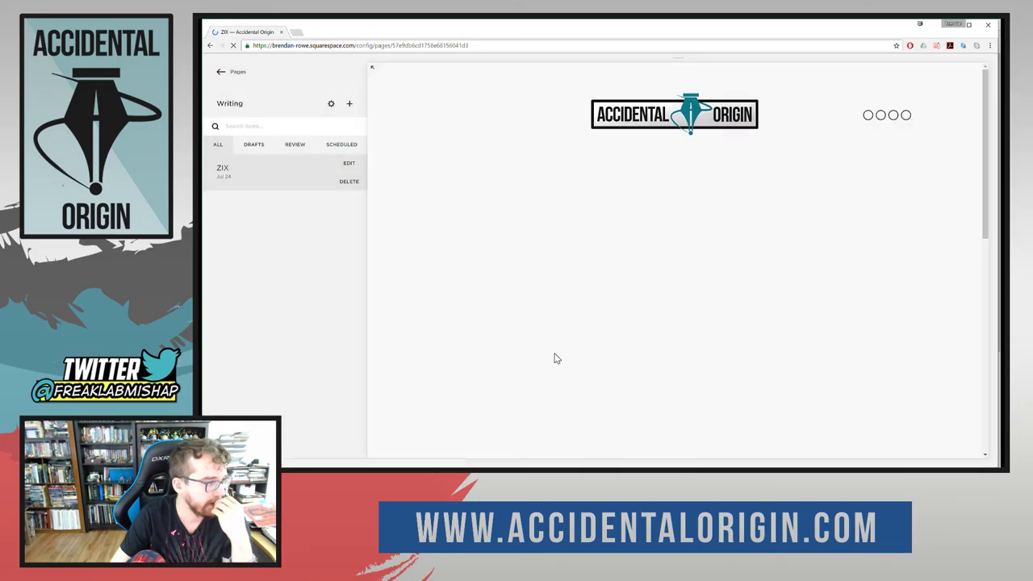
Check the saved ZIX post, reopen it for editing, and remove the Episodes content link block.
scroll(665, 323, down, 3)
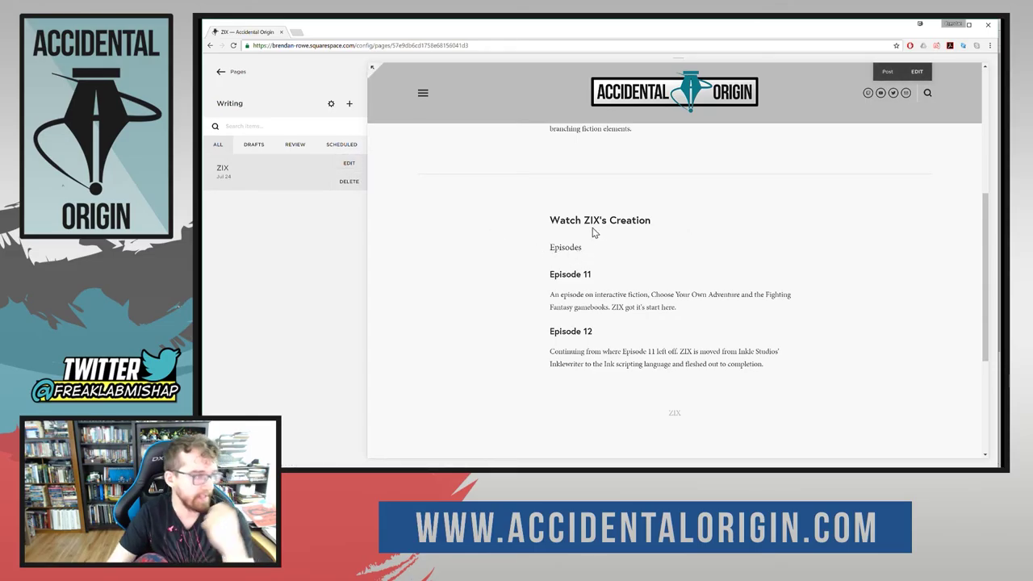
click(349, 162)
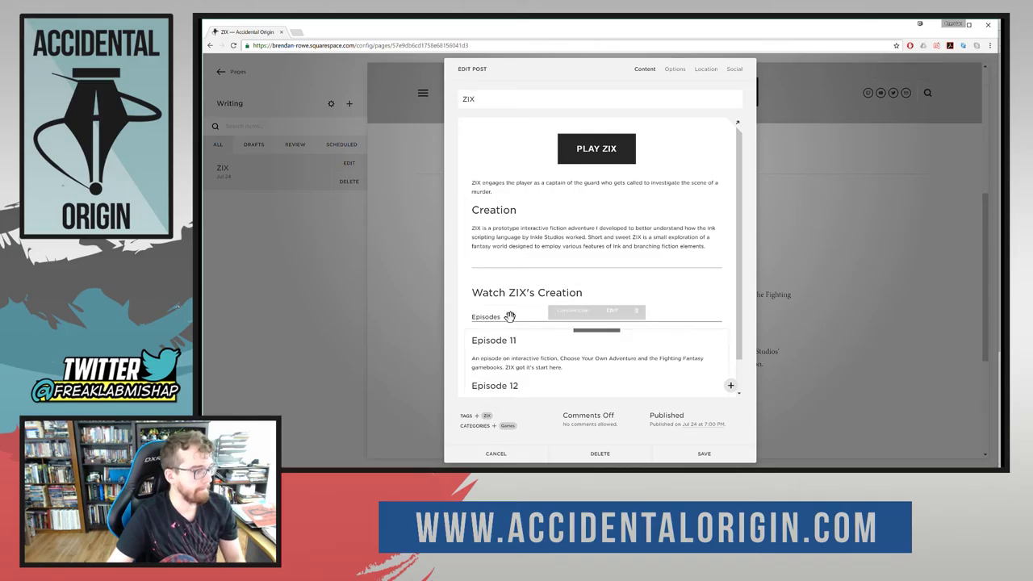
click(635, 314)
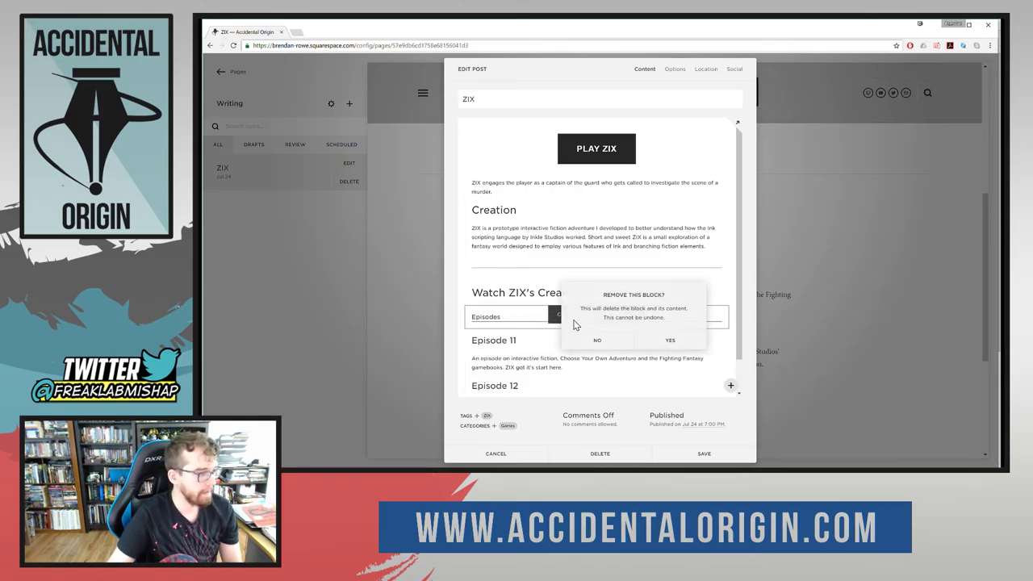
click(652, 340)
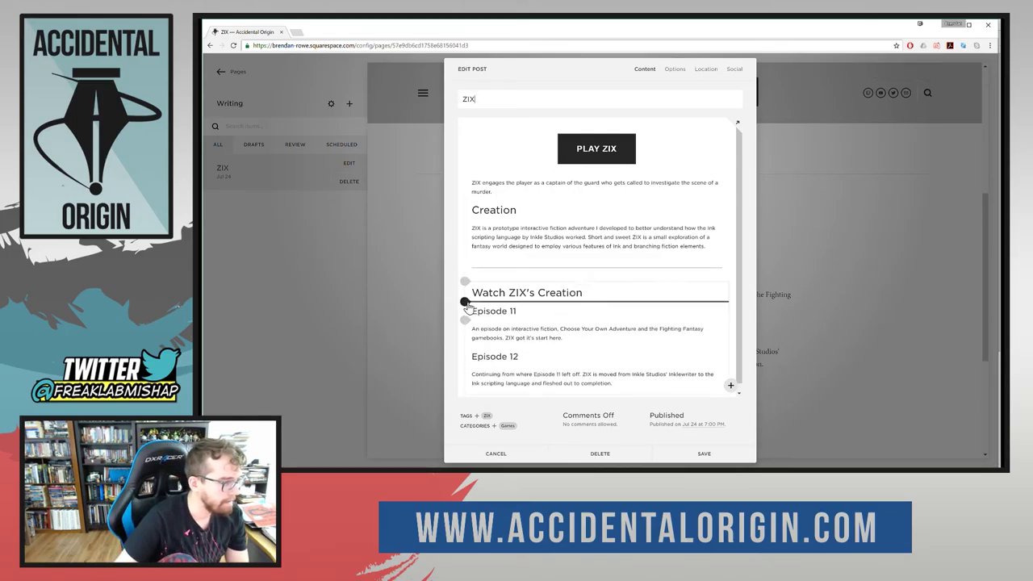
Insert a List summary block below the "Watch ZIX's Creation" heading and feature the Episodes blog in it.
click(466, 302)
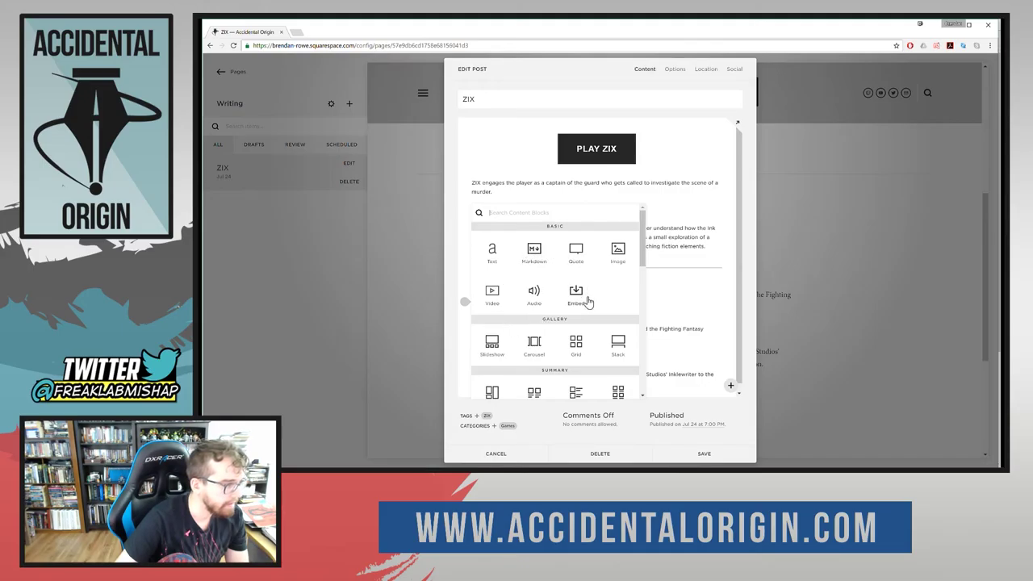
scroll(565, 353, down, 1)
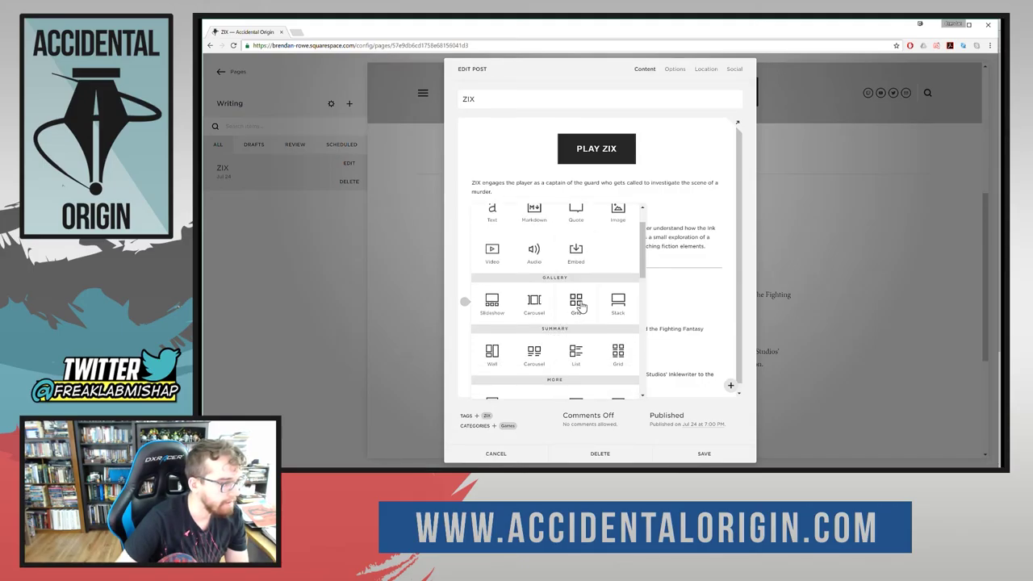
click(576, 354)
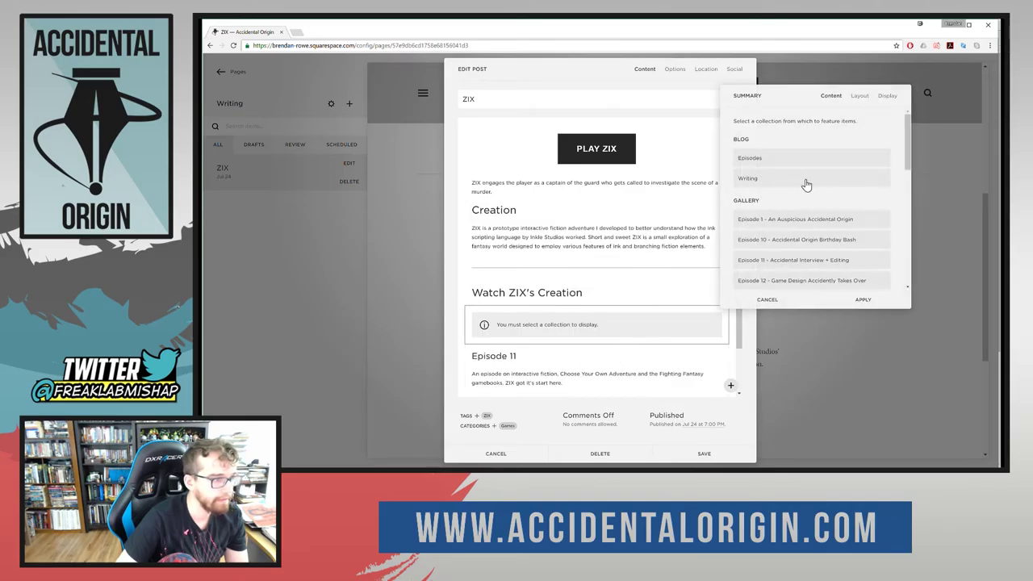
click(810, 185)
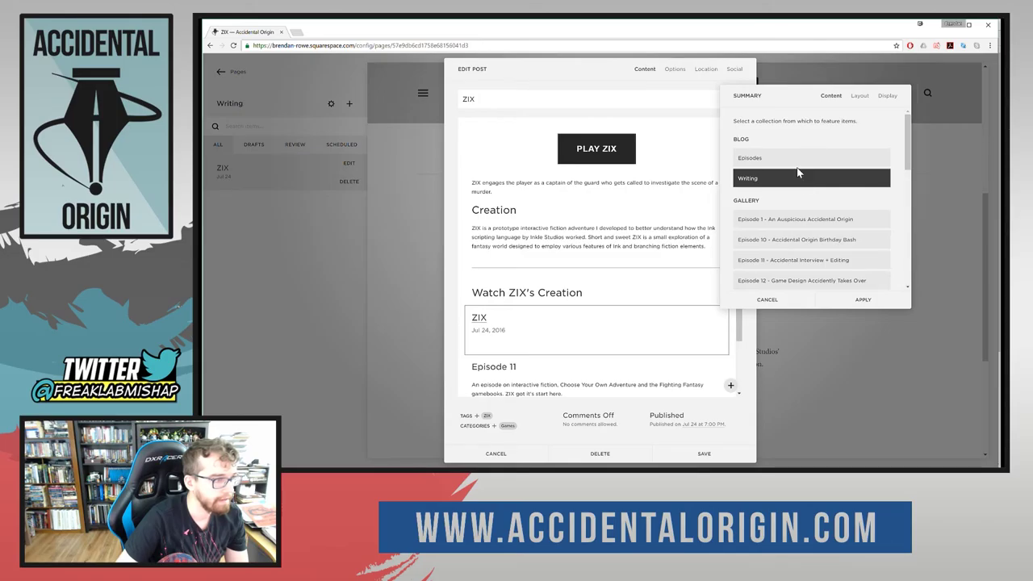
click(794, 158)
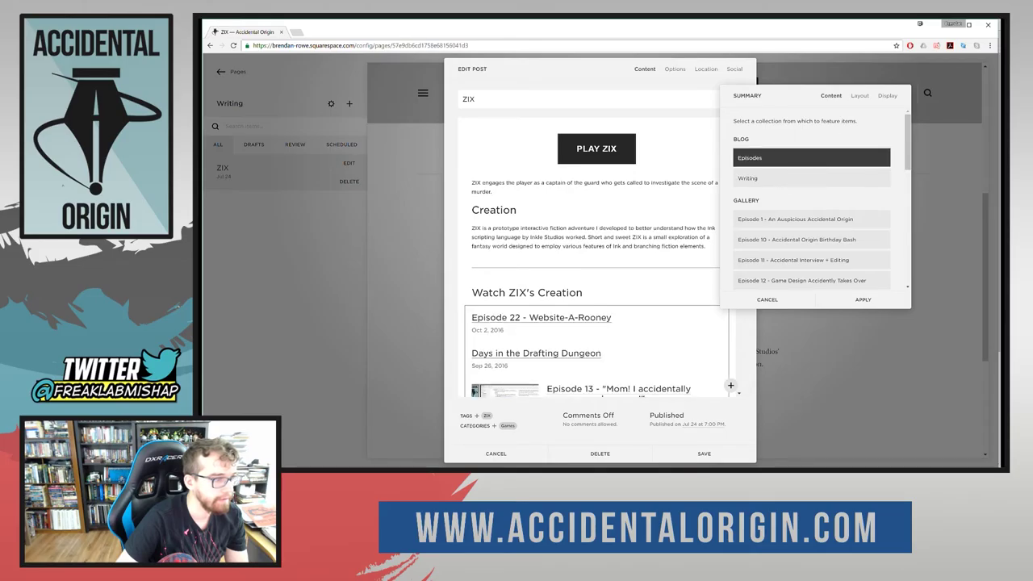
Filter the summary block to posts tagged "ZIX" and apply the settings.
click(861, 98)
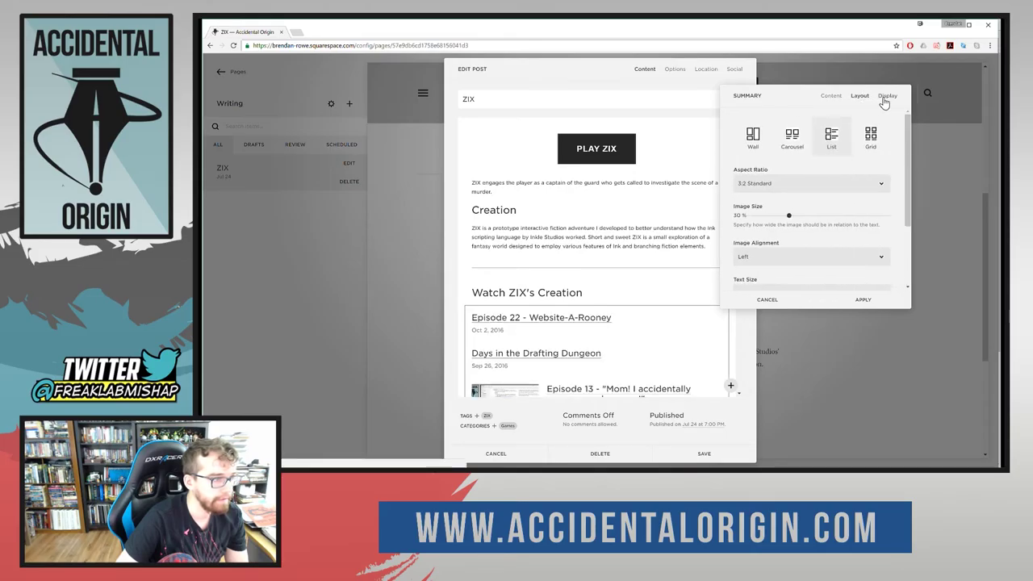
scroll(854, 211, down, 3)
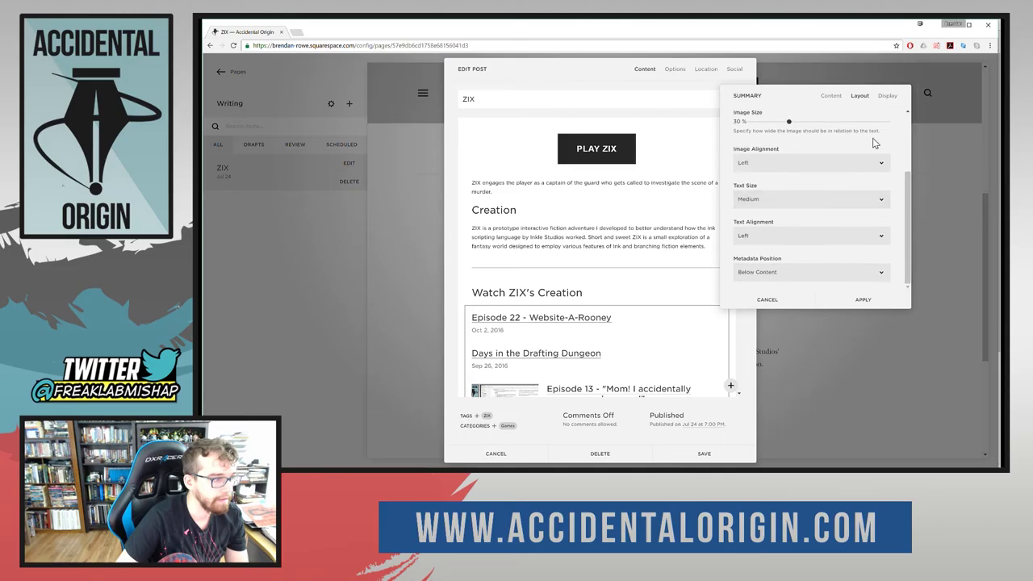
click(885, 96)
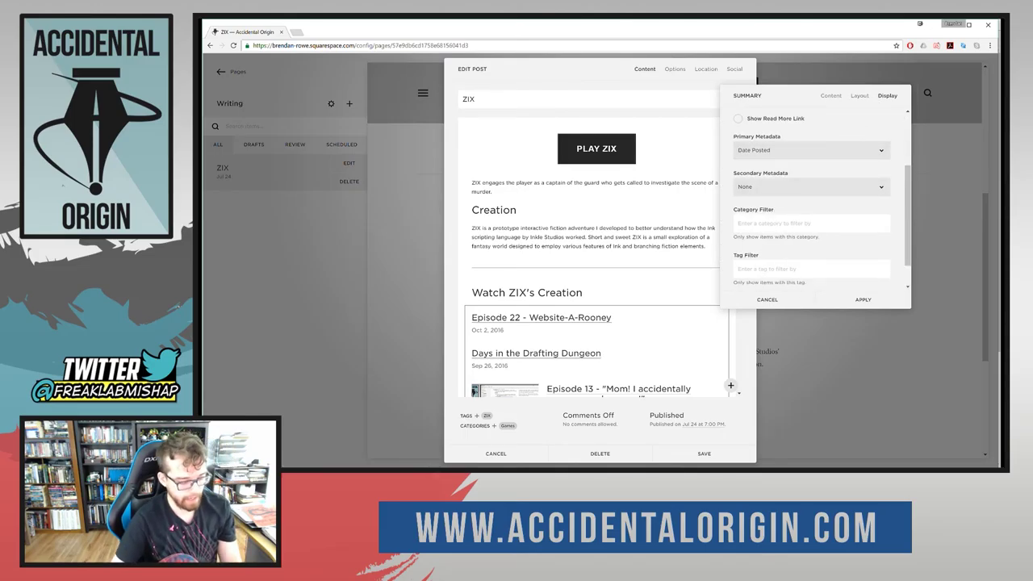
text(ZIX)
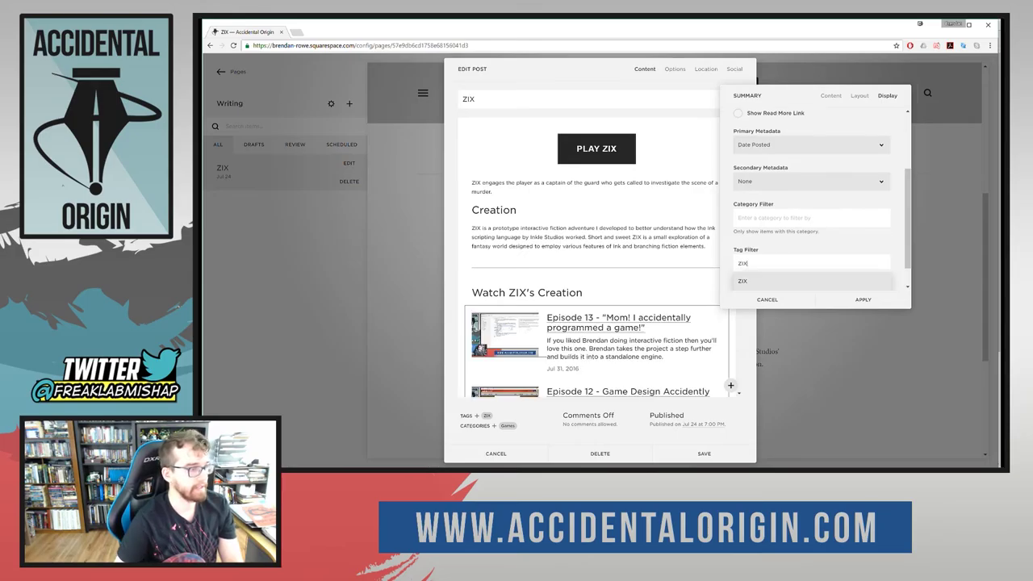
scroll(786, 282, down, 2)
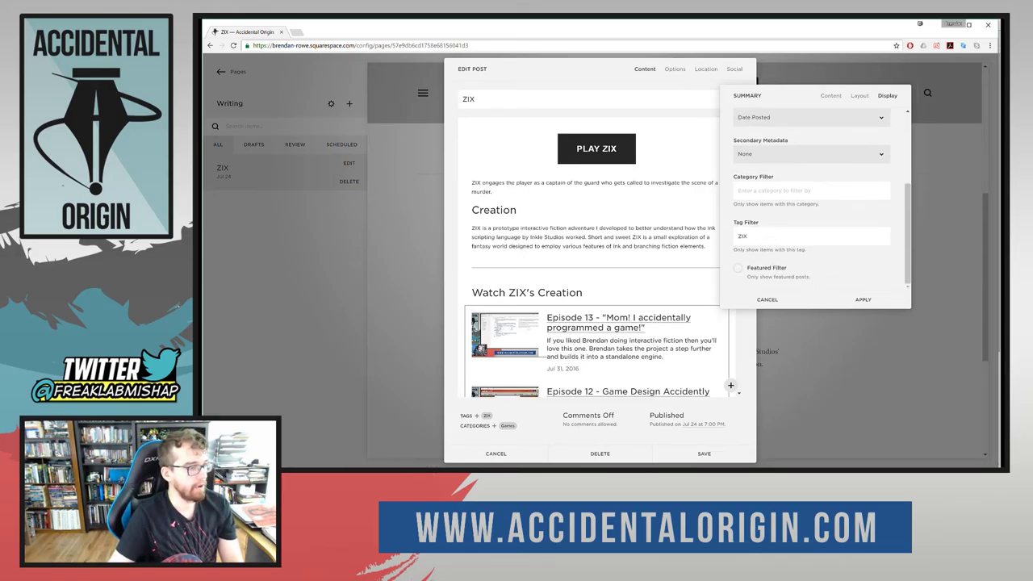
click(863, 301)
Delete the old text block describing Episode 11 and Episode 12 below the summary, and save the ZIX post.
scroll(655, 301, down, 5)
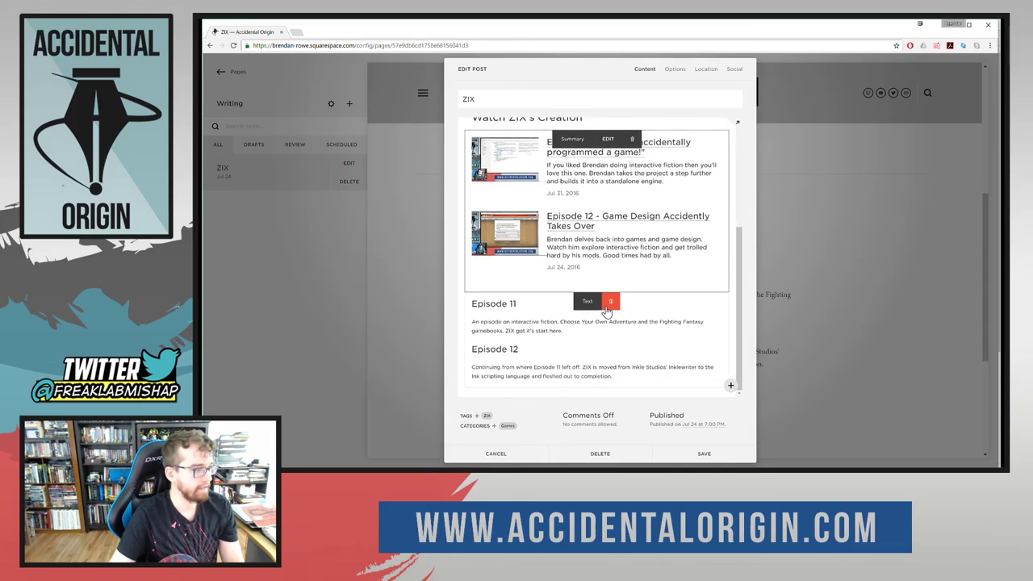
click(608, 307)
click(638, 329)
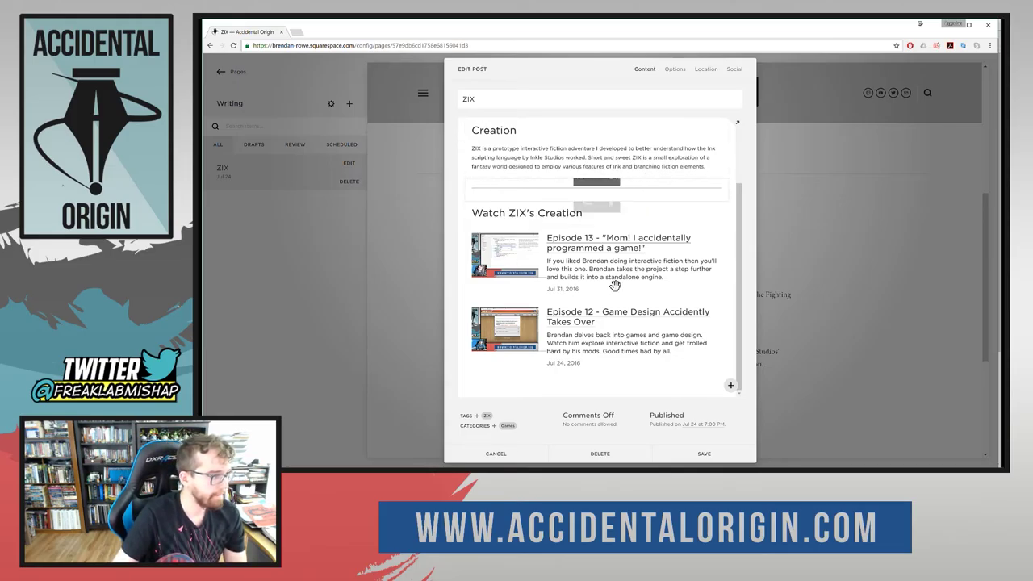
click(731, 453)
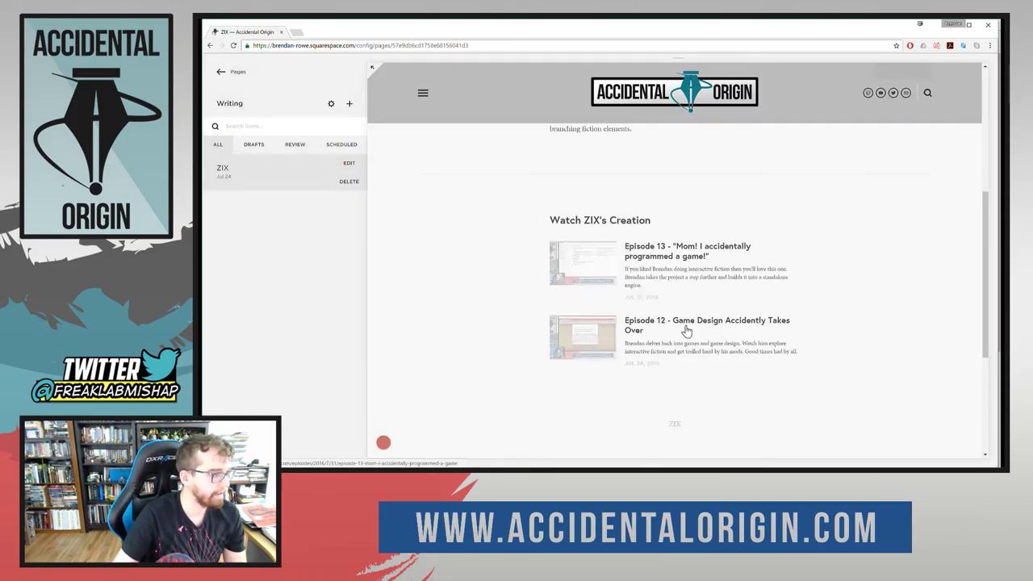
Look over the saved ZIX post in the preview, and open it from the Writing page of the public site.
scroll(646, 347, up, 5)
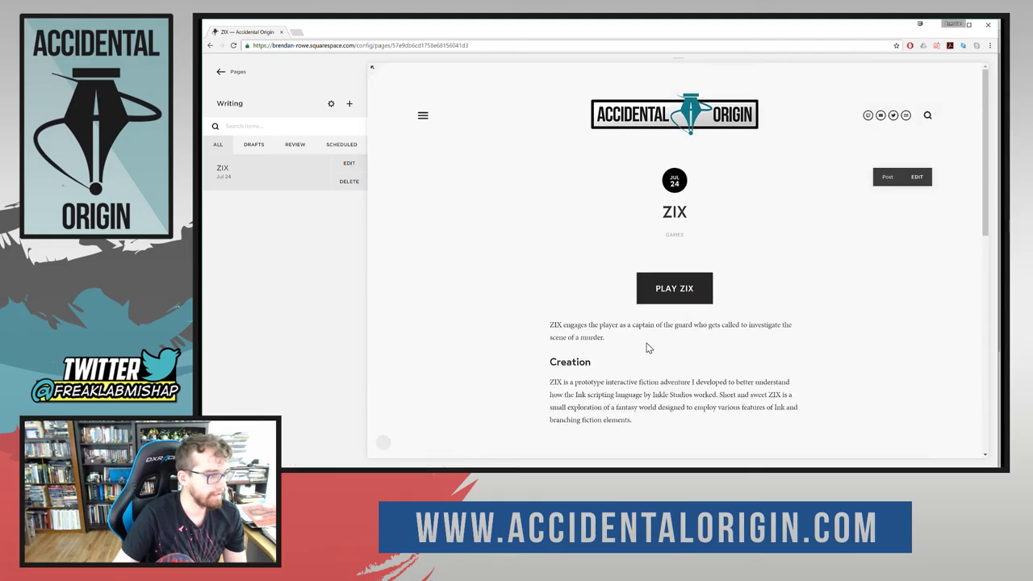
scroll(649, 348, down, 10)
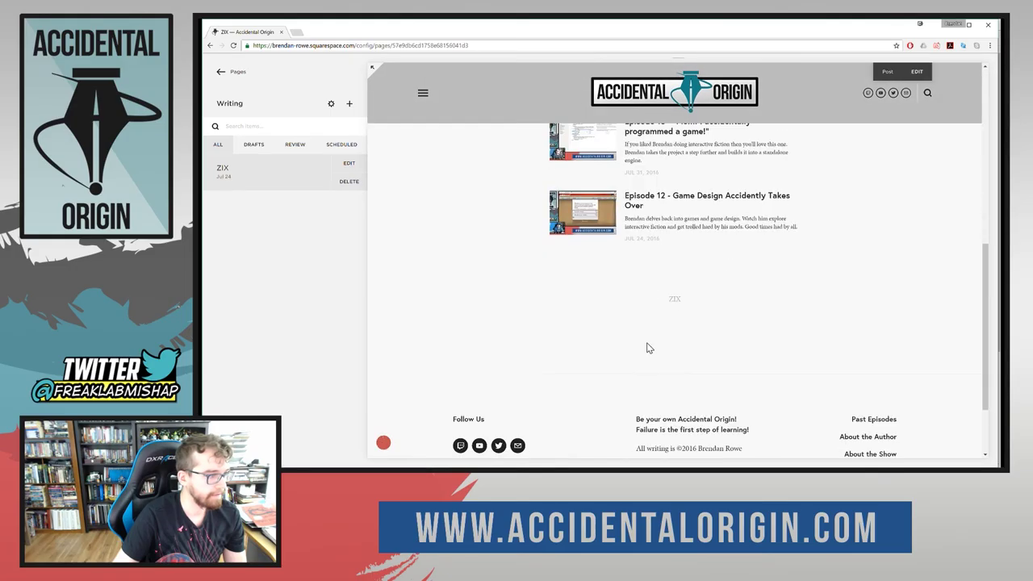
scroll(649, 348, up, 10)
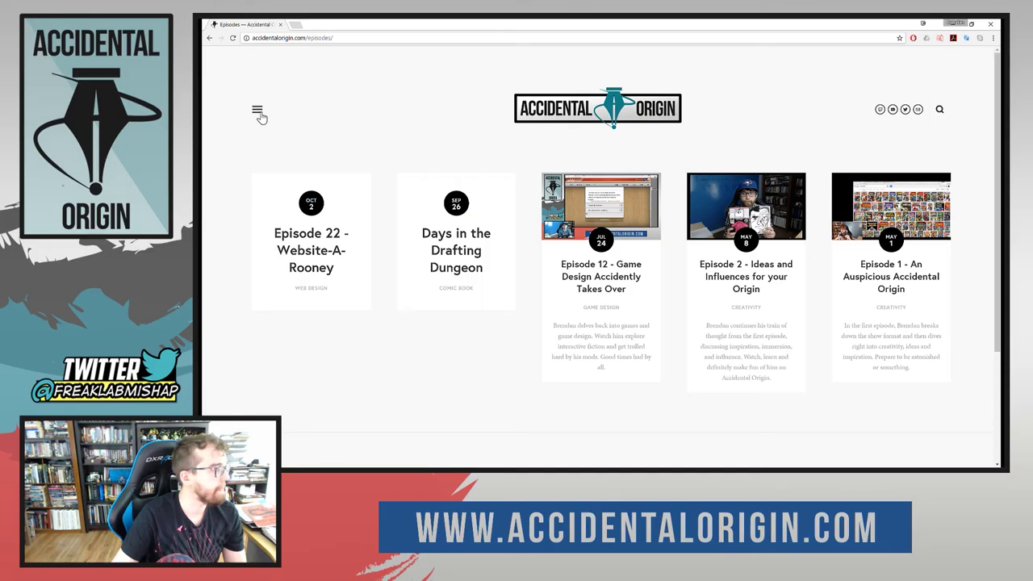
click(258, 112)
click(263, 271)
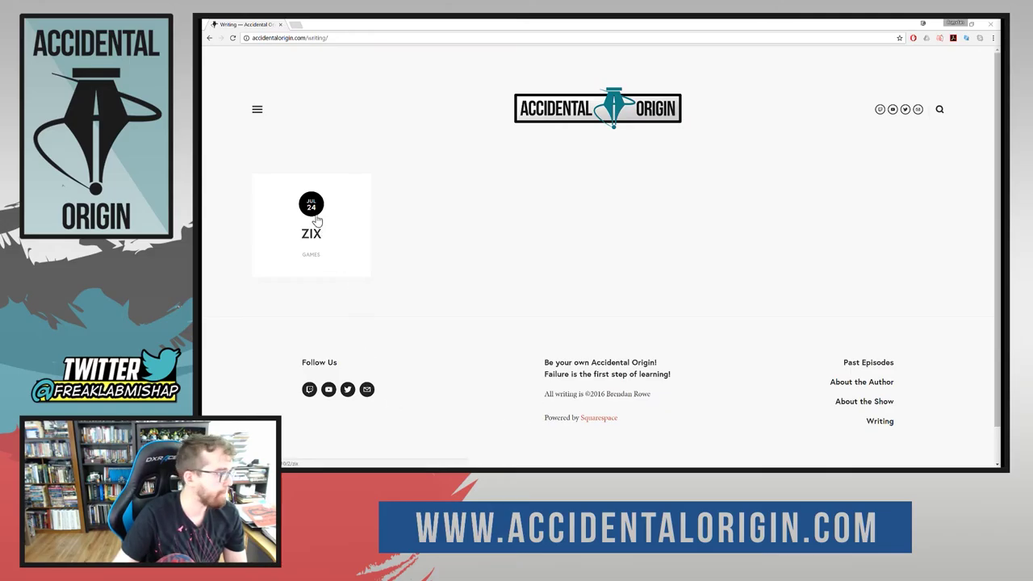
click(314, 236)
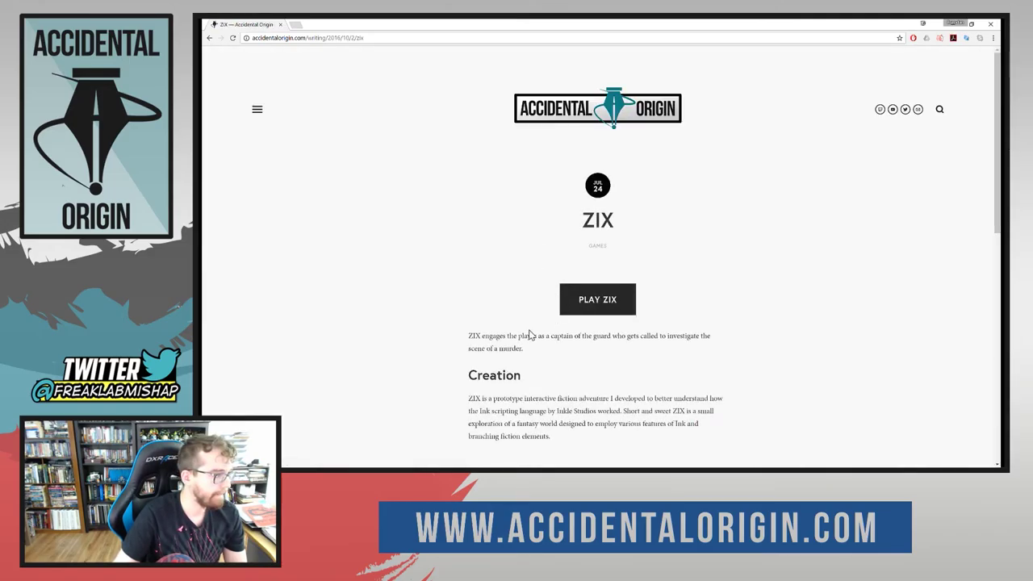
Look over the content of the published ZIX post on the public site.
scroll(510, 333, down, 2)
scroll(510, 333, down, 3)
scroll(512, 339, up, 1)
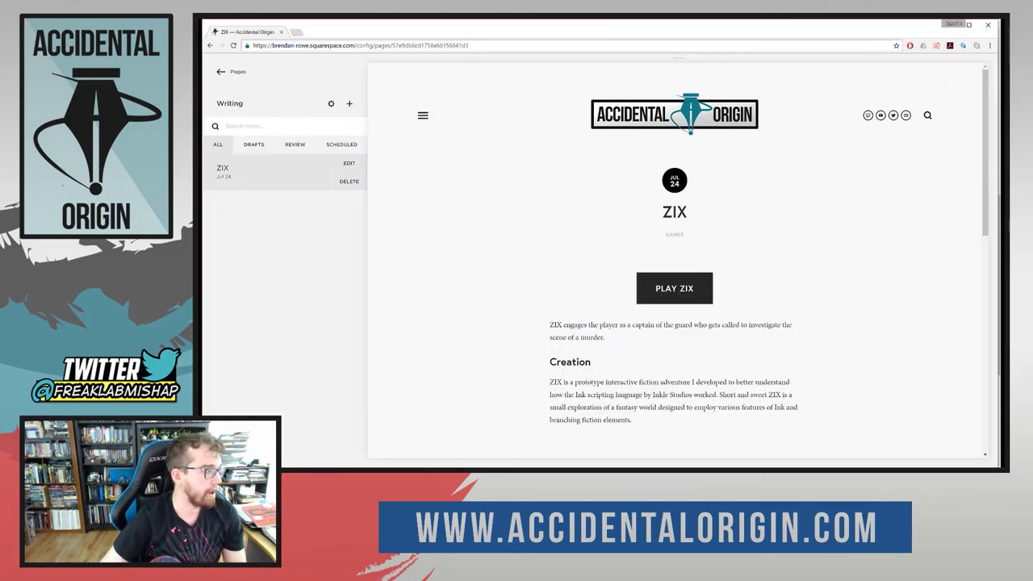
Open the ZIX post for editing and open the display settings of the summary block under "Watch ZIX's Creation".
mouse_move(791, 307)
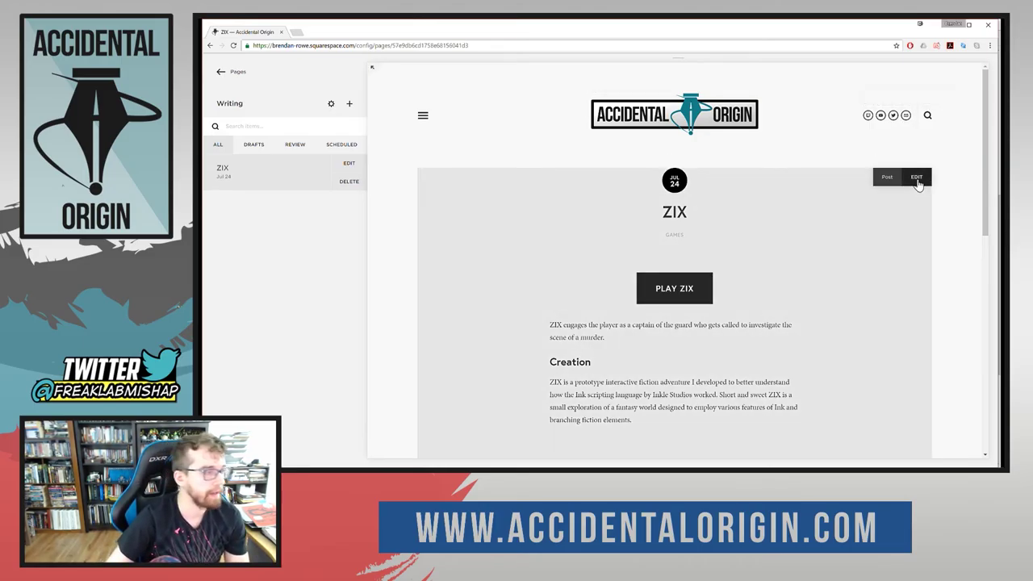
click(917, 179)
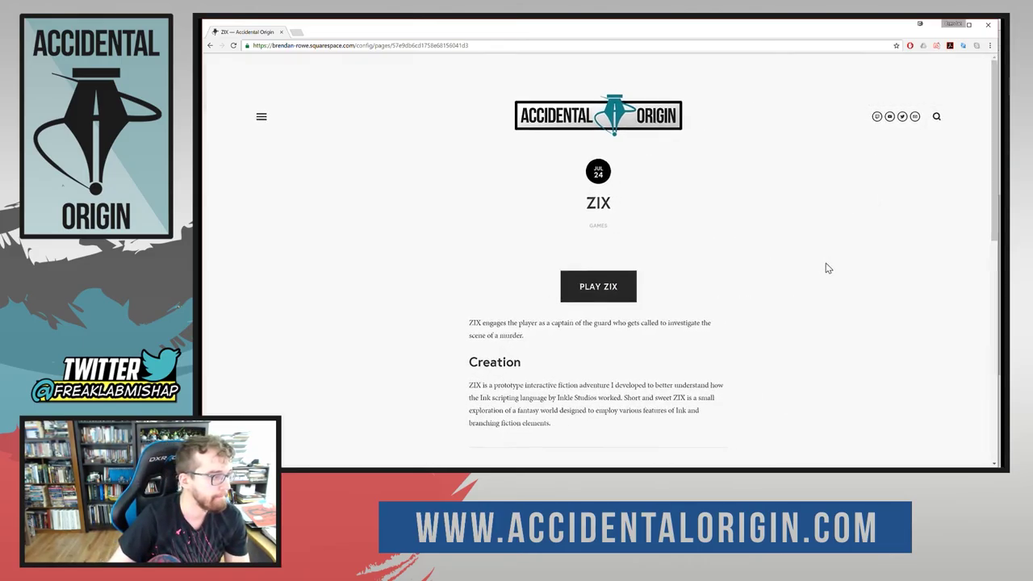
scroll(696, 331, down, 3)
scroll(641, 347, down, 6)
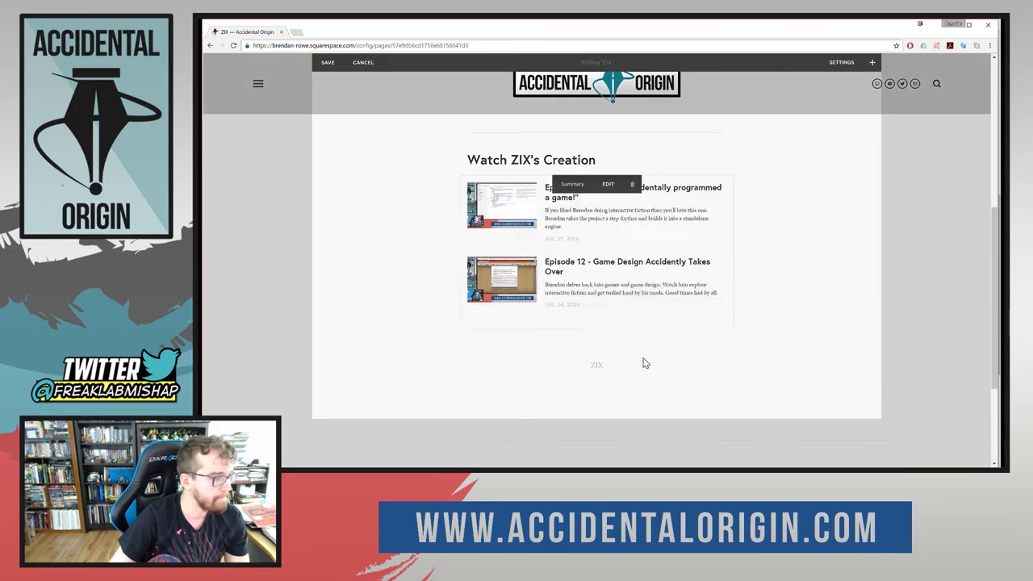
scroll(648, 288, up, 2)
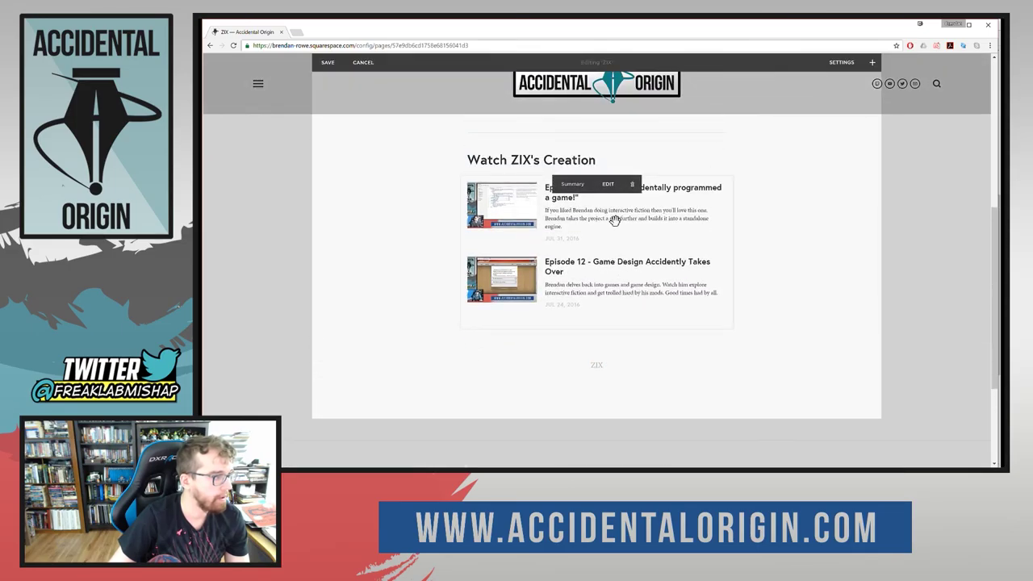
click(610, 187)
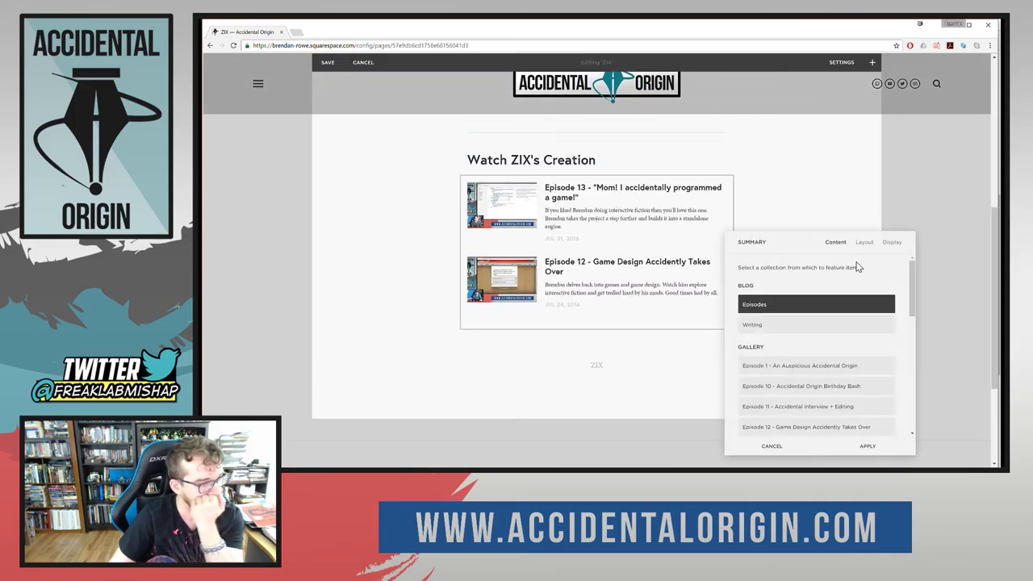
click(891, 242)
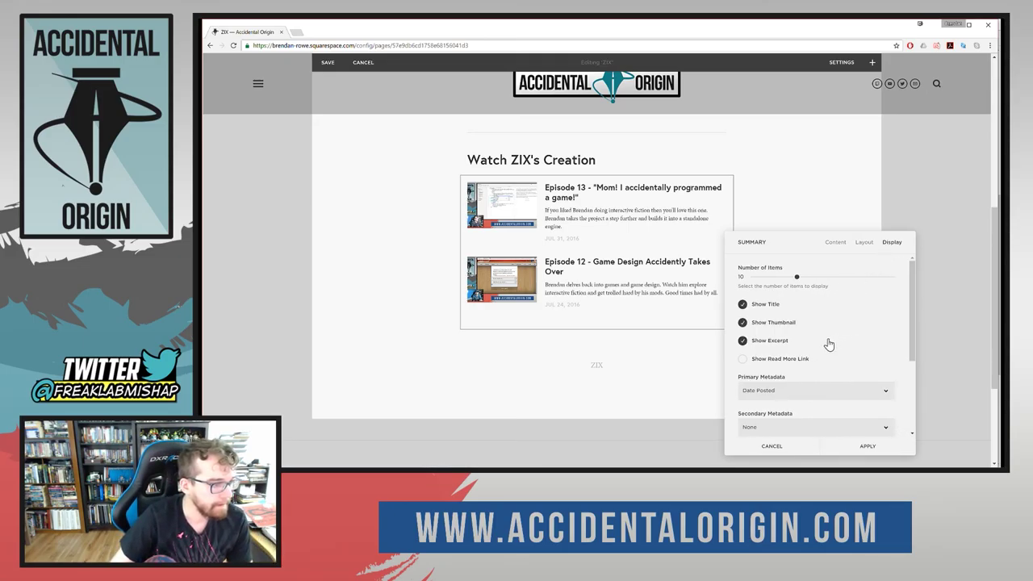
Try showing the Read More link on the summary items, and turn it off again.
click(742, 360)
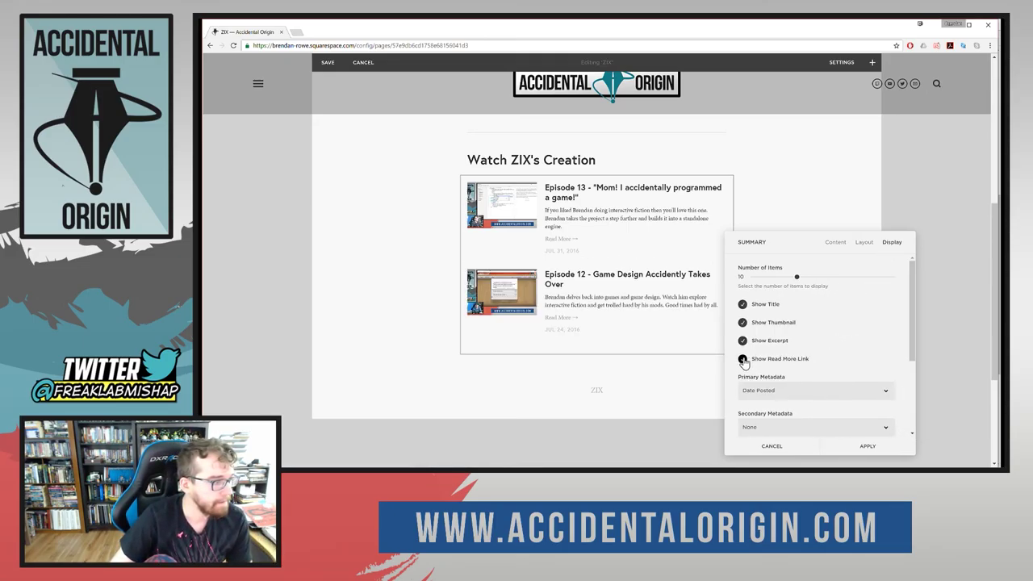
click(742, 360)
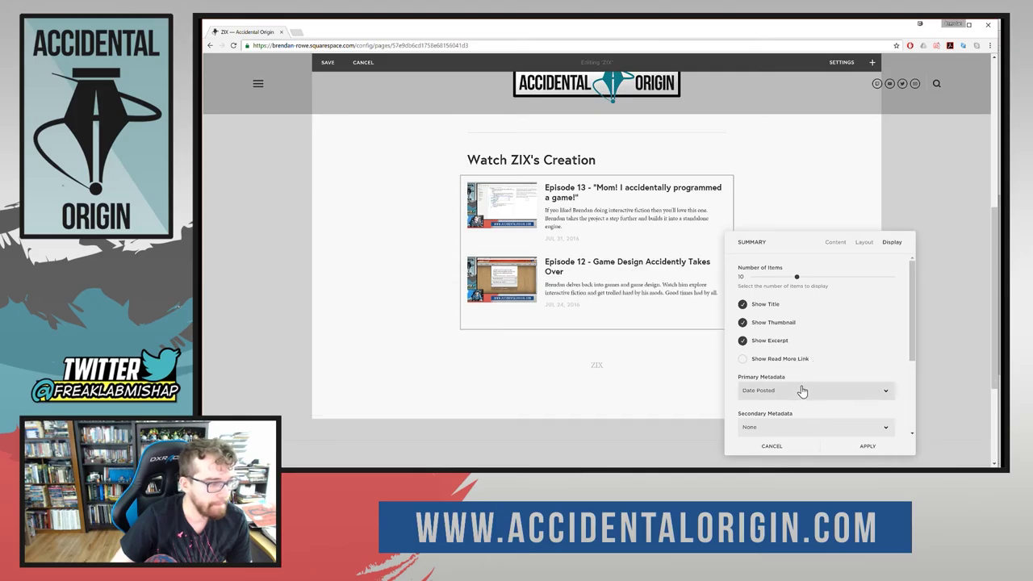
Compare Category and Tags as the summary block's secondary metadata, and set it to Category.
scroll(815, 387, down, 2)
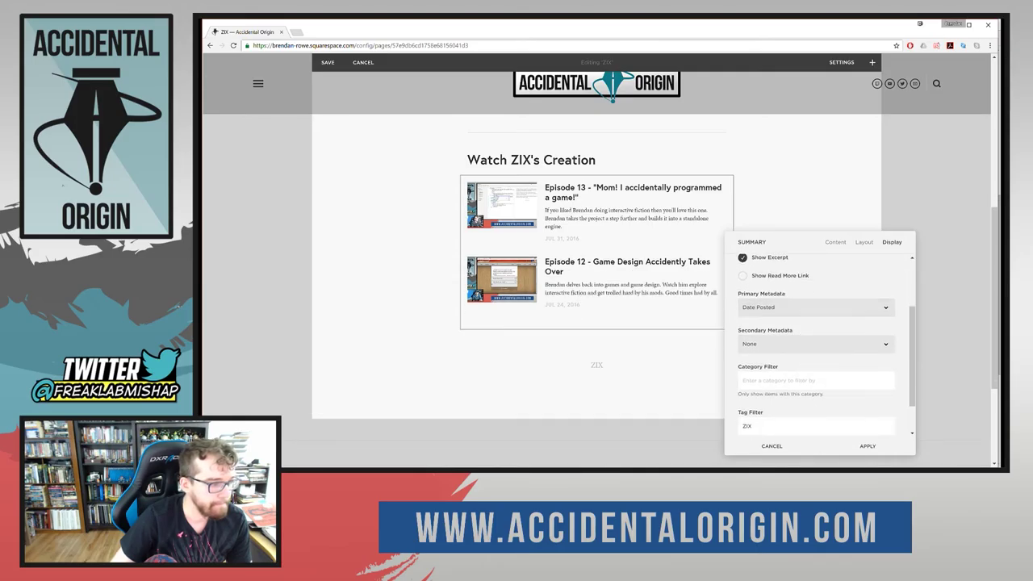
click(788, 347)
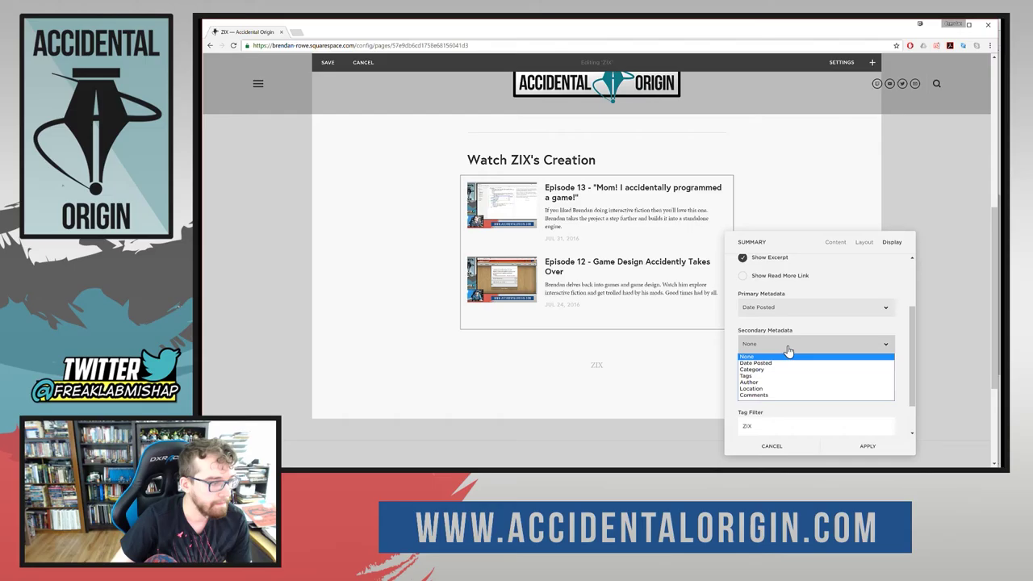
click(779, 369)
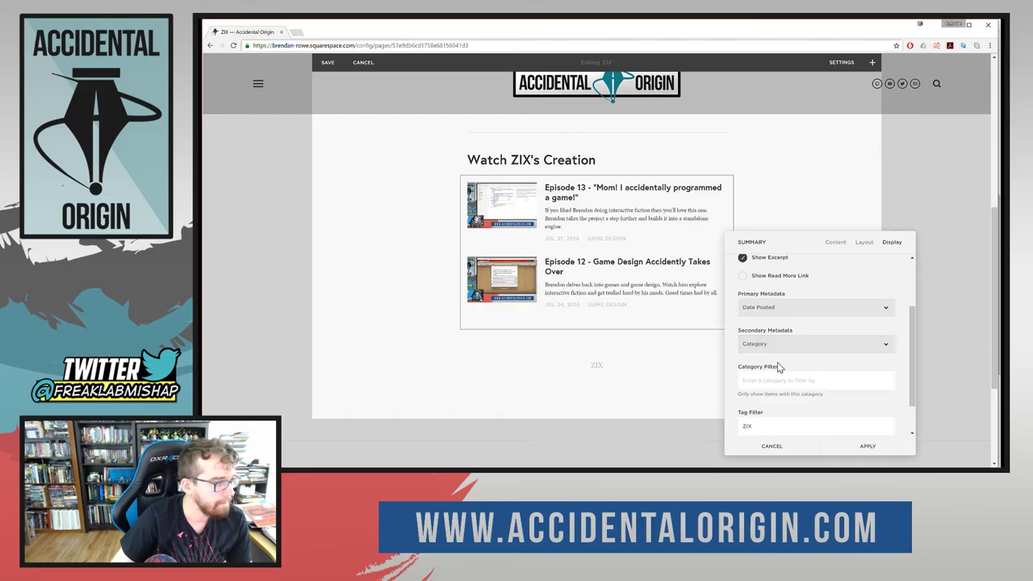
click(776, 346)
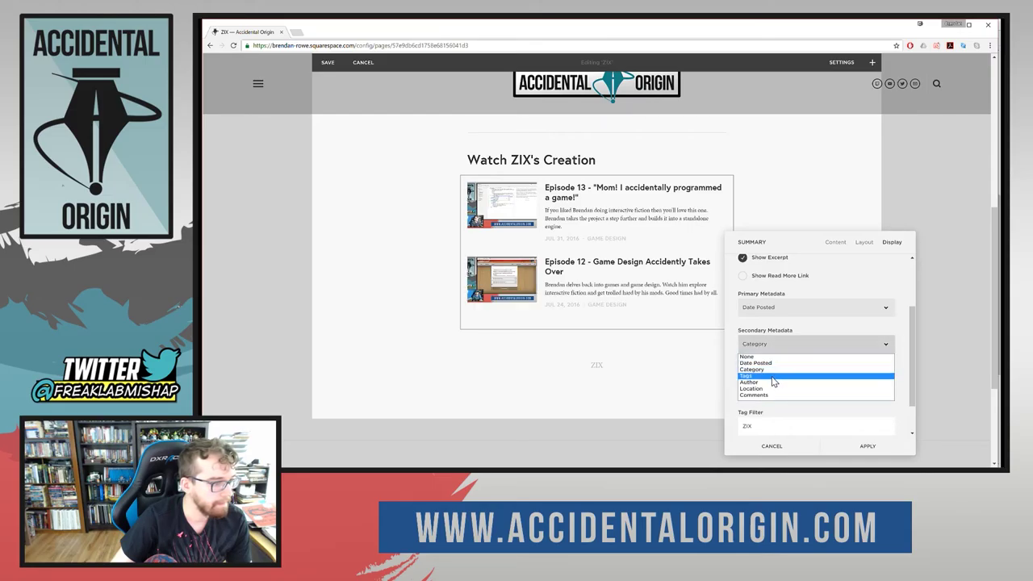
click(770, 376)
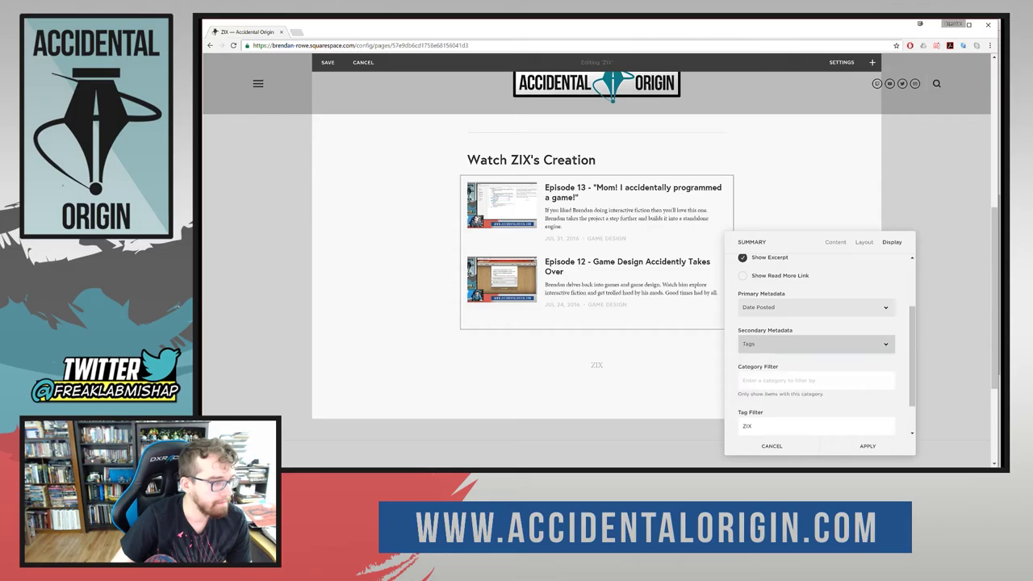
click(768, 345)
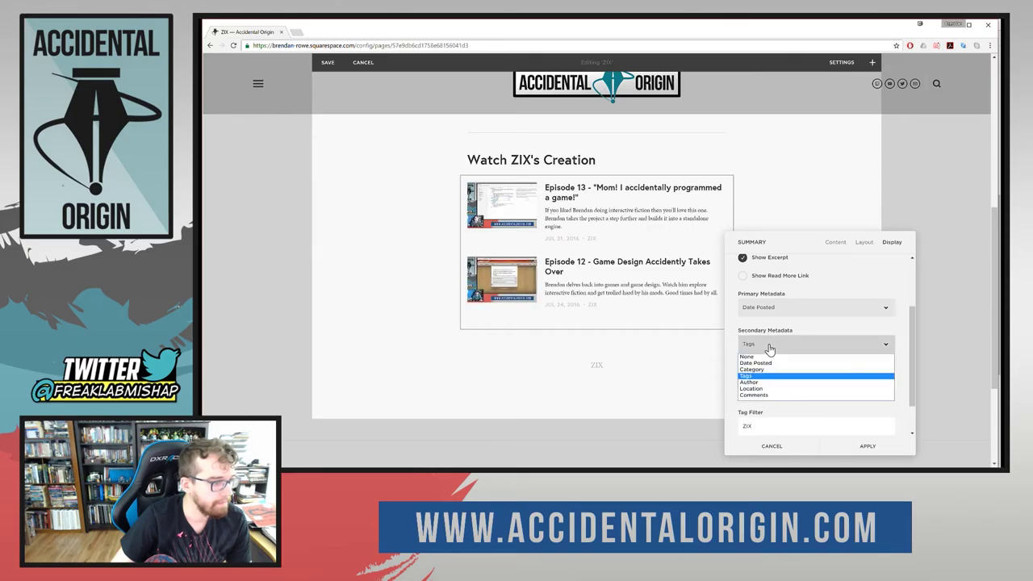
click(765, 363)
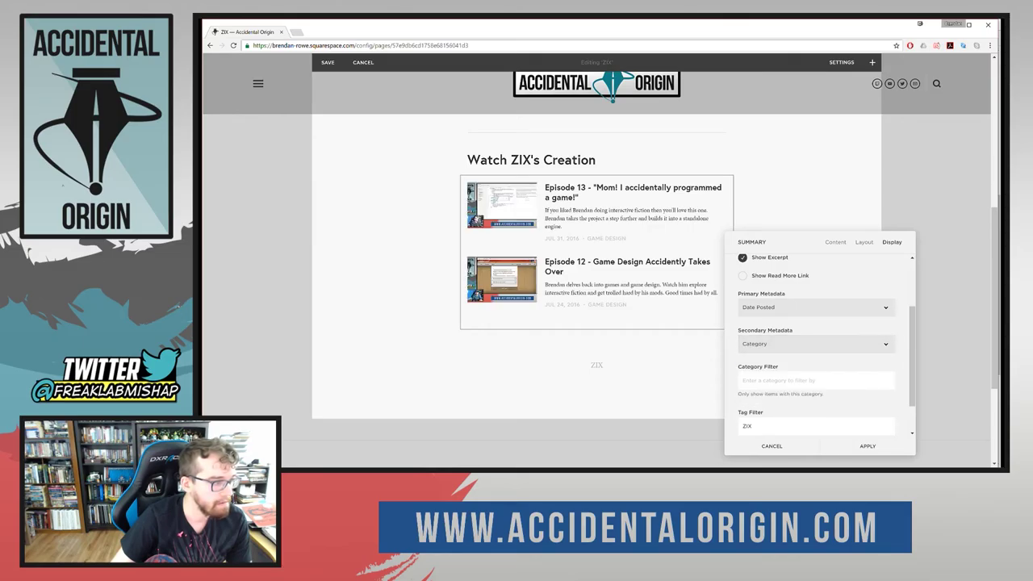
scroll(804, 388, up, 2)
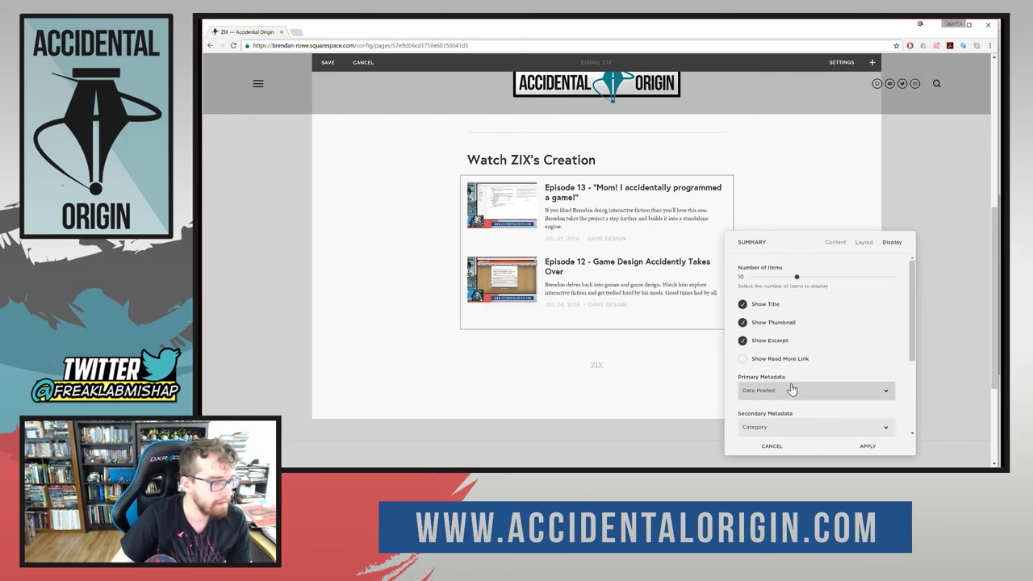
scroll(792, 389, down, 3)
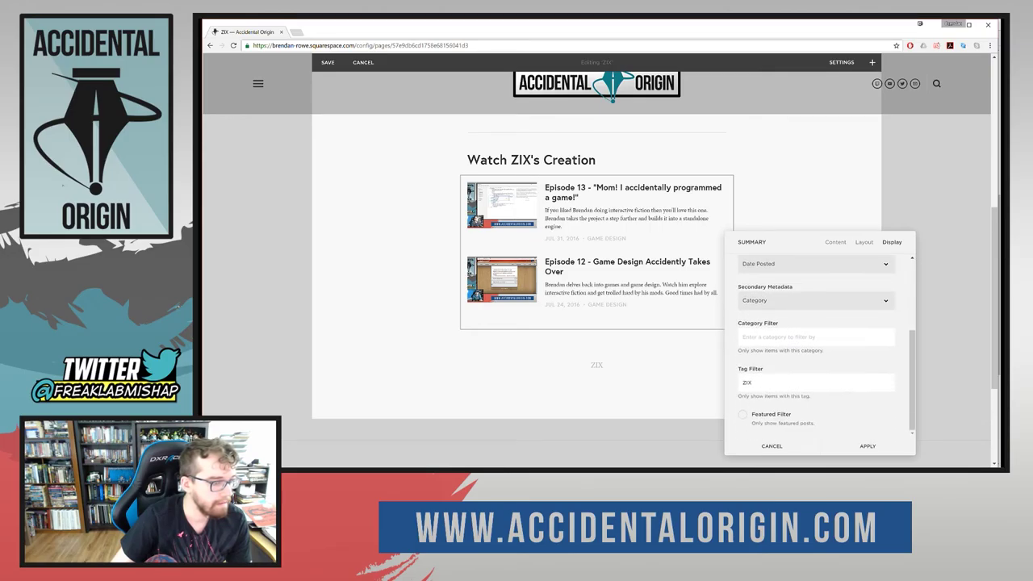
scroll(787, 387, up, 3)
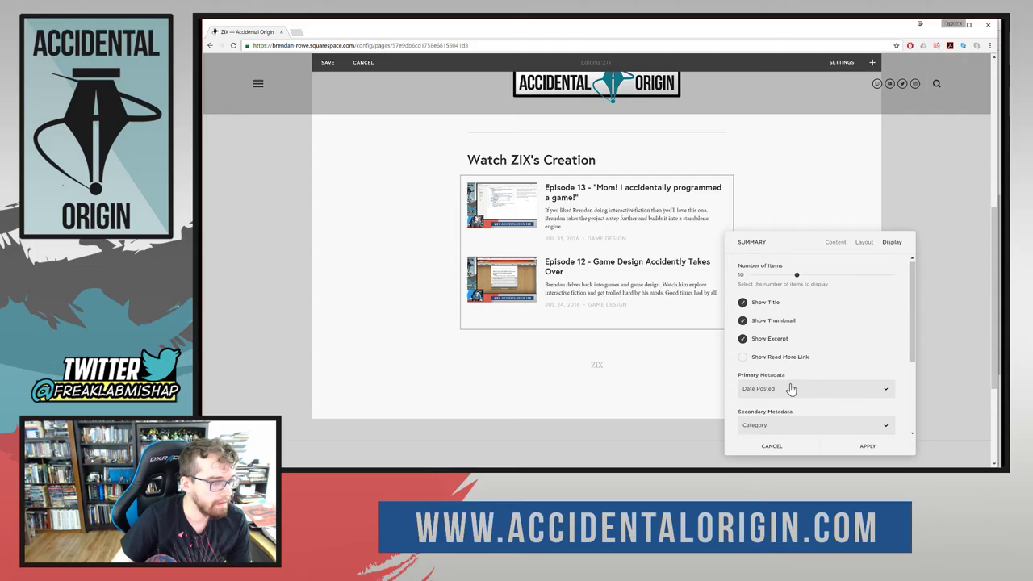
Check the metadata position and text size options in the summary block's layout settings.
click(864, 242)
scroll(806, 355, down, 3)
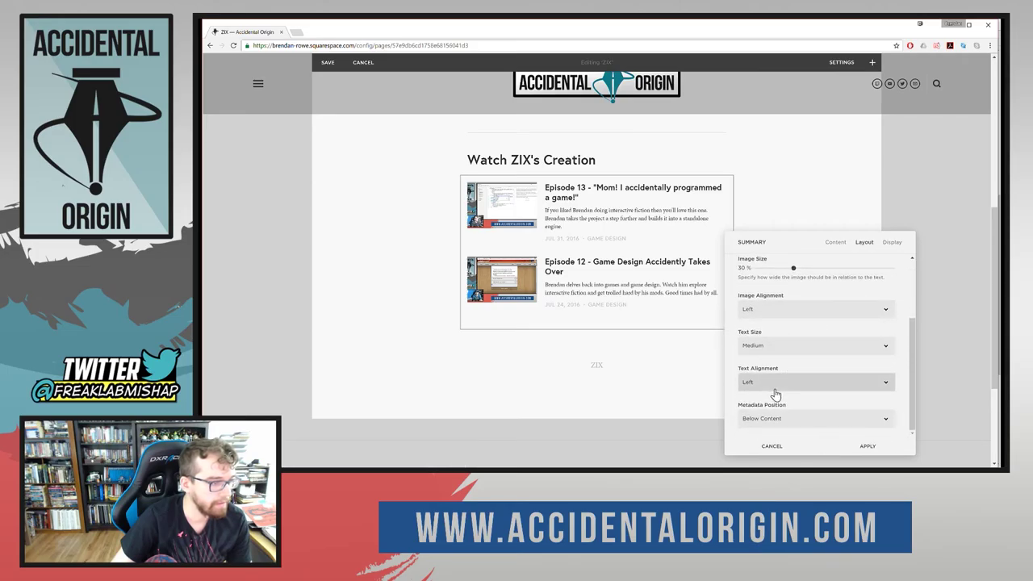
click(779, 416)
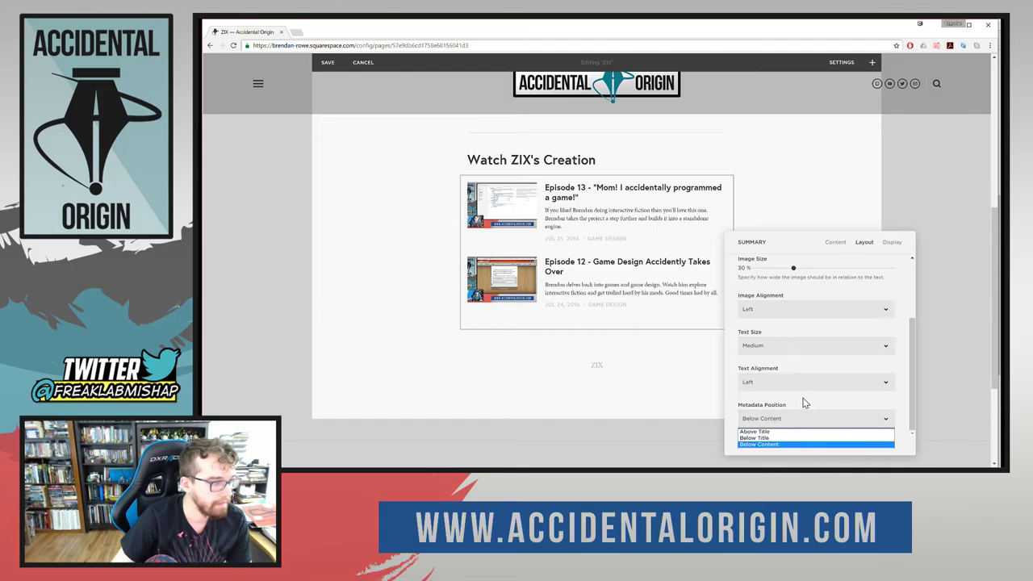
click(804, 403)
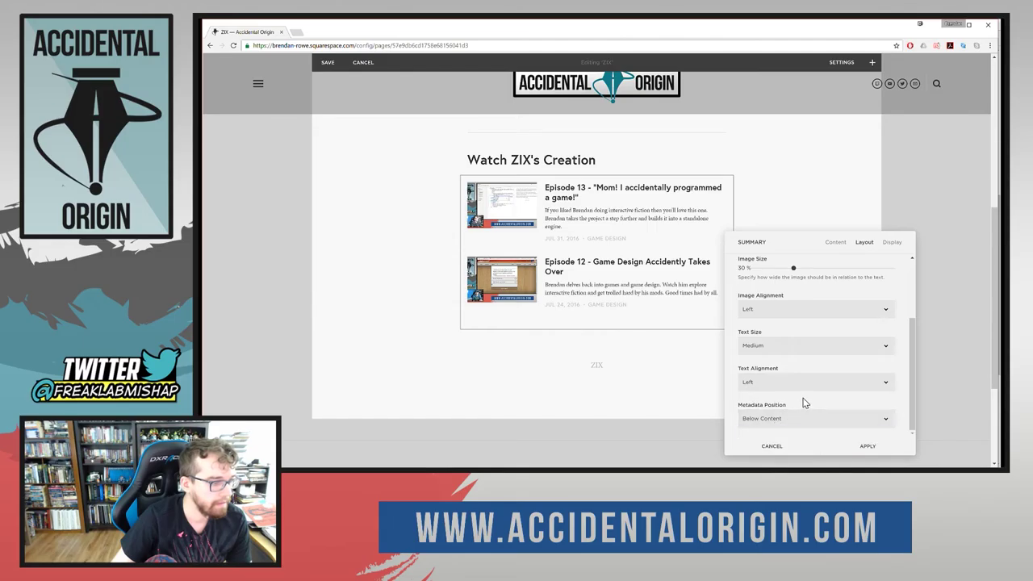
click(779, 346)
click(781, 347)
scroll(787, 343, up, 3)
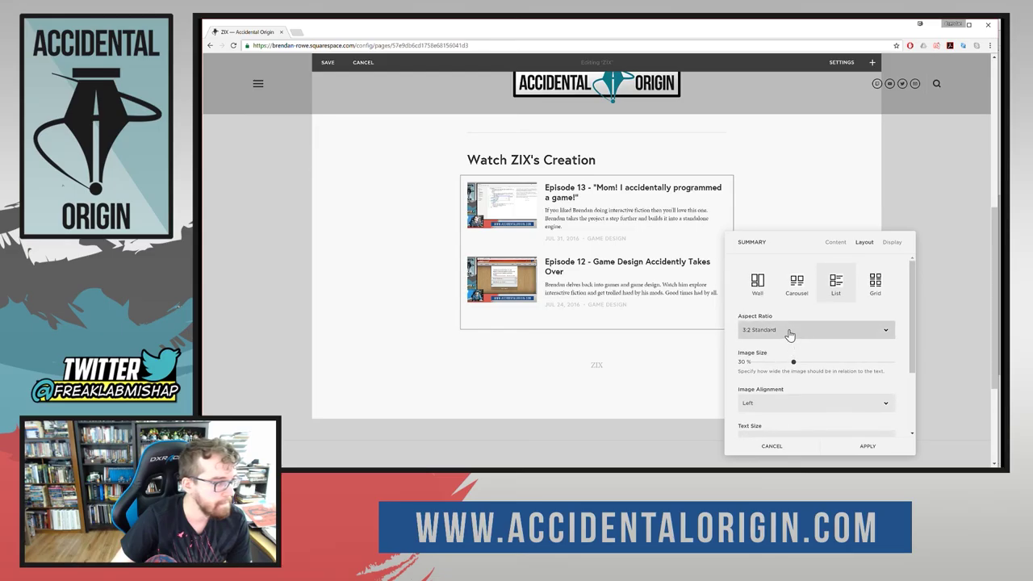
Compare the 16:9 Widescreen and 4:3 Four-Three aspect ratios for the summary thumbnails, and set 16:9 Widescreen.
click(789, 332)
click(774, 381)
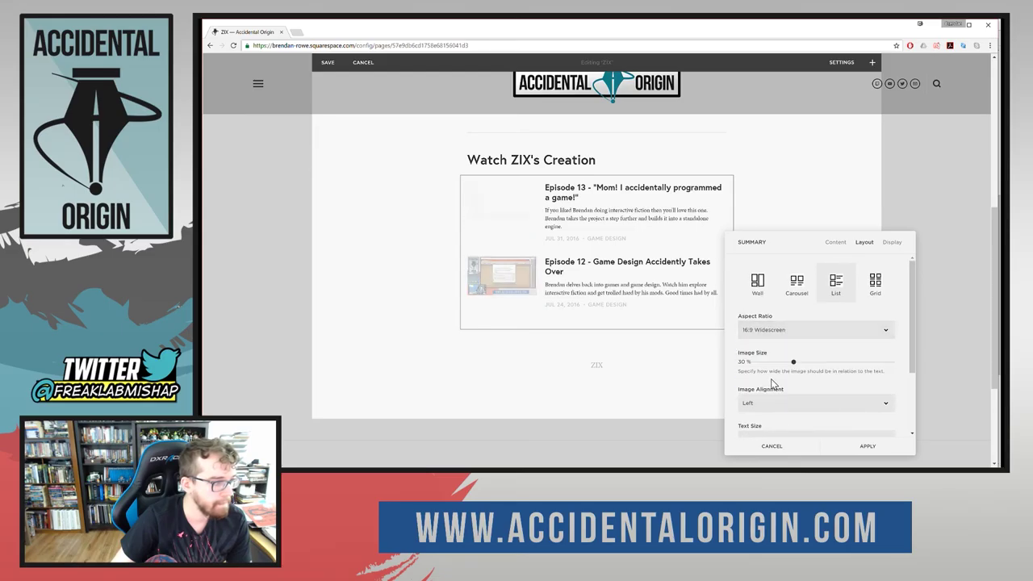
click(776, 330)
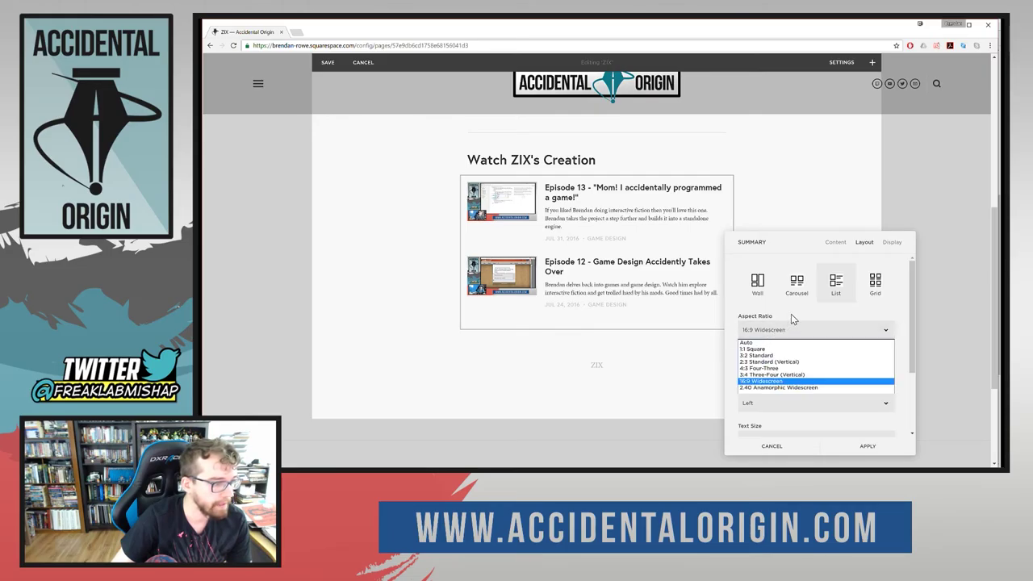
click(772, 371)
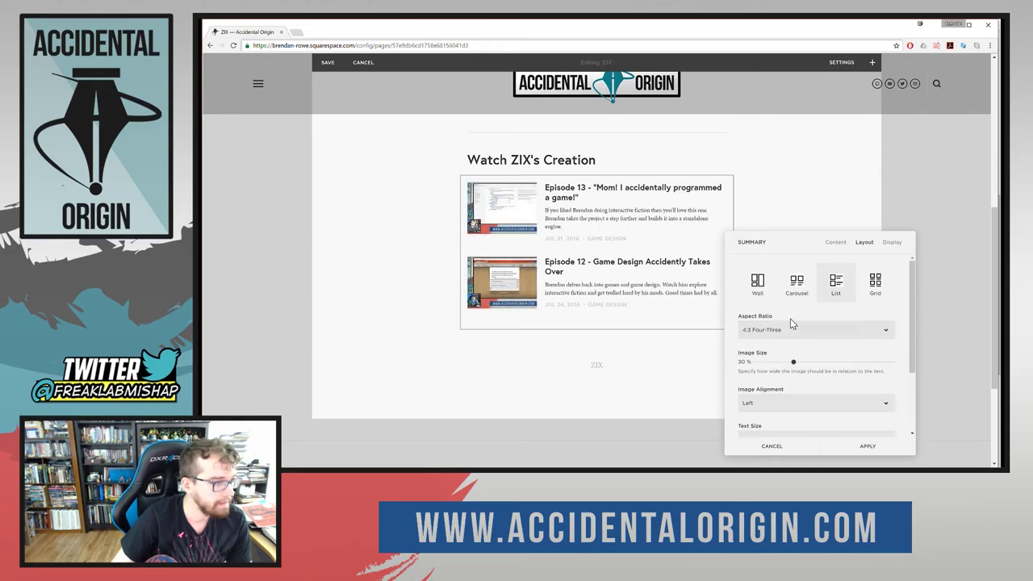
click(788, 334)
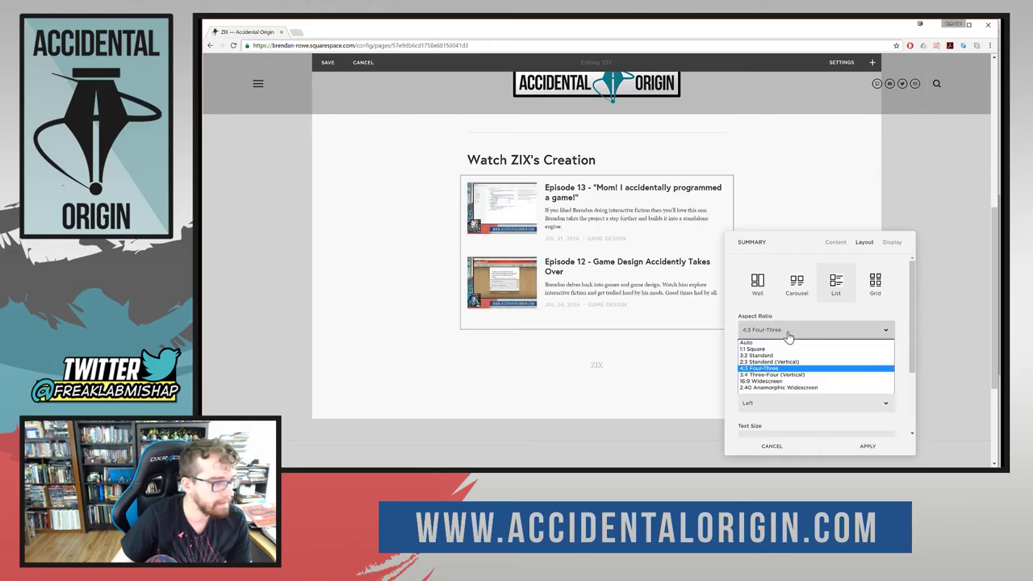
click(779, 381)
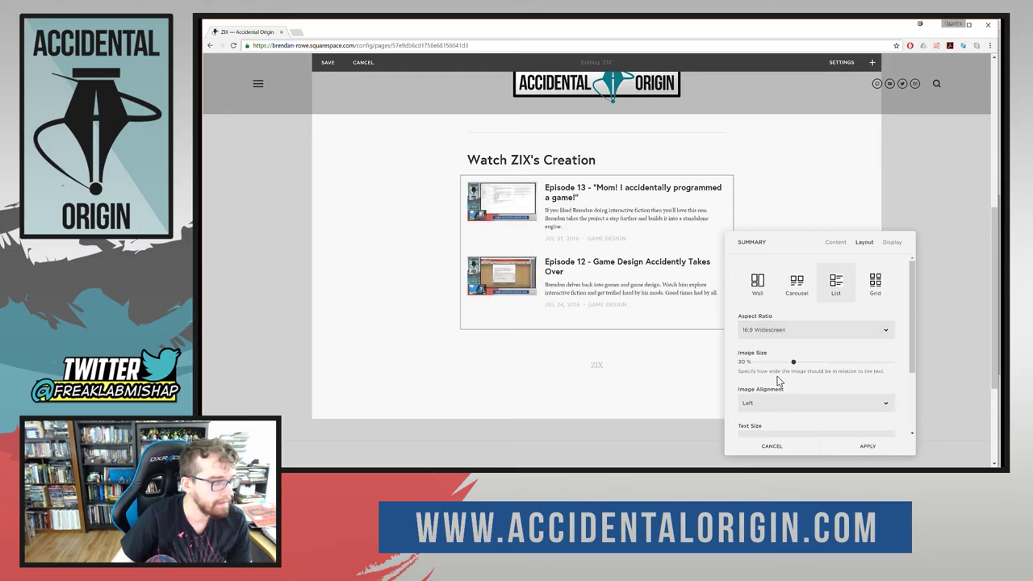
Try the Wall, Carousel and Grid layouts on the summary block, return it to List, and reopen its display settings.
scroll(820, 392, down, 2)
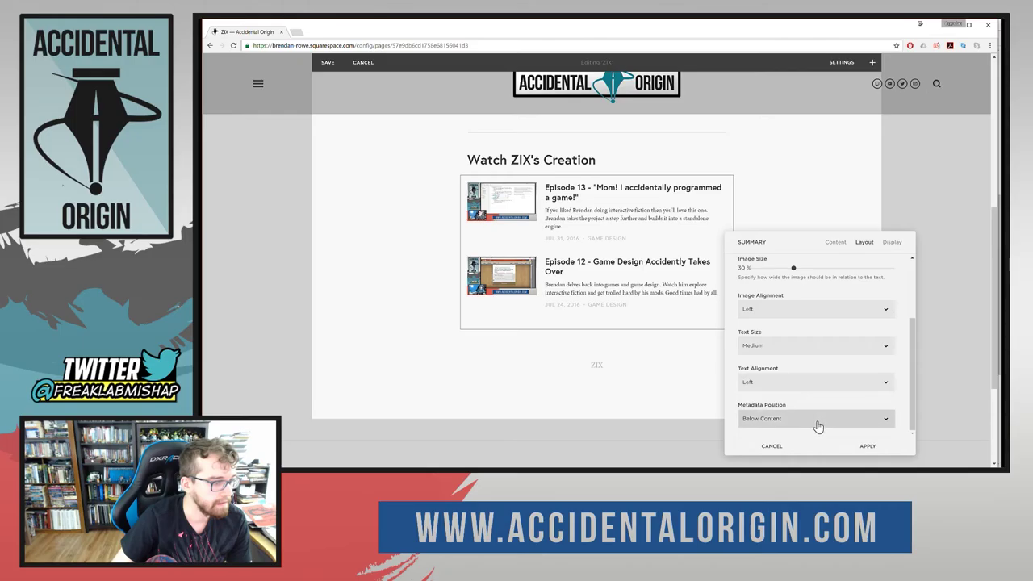
scroll(805, 418, up, 3)
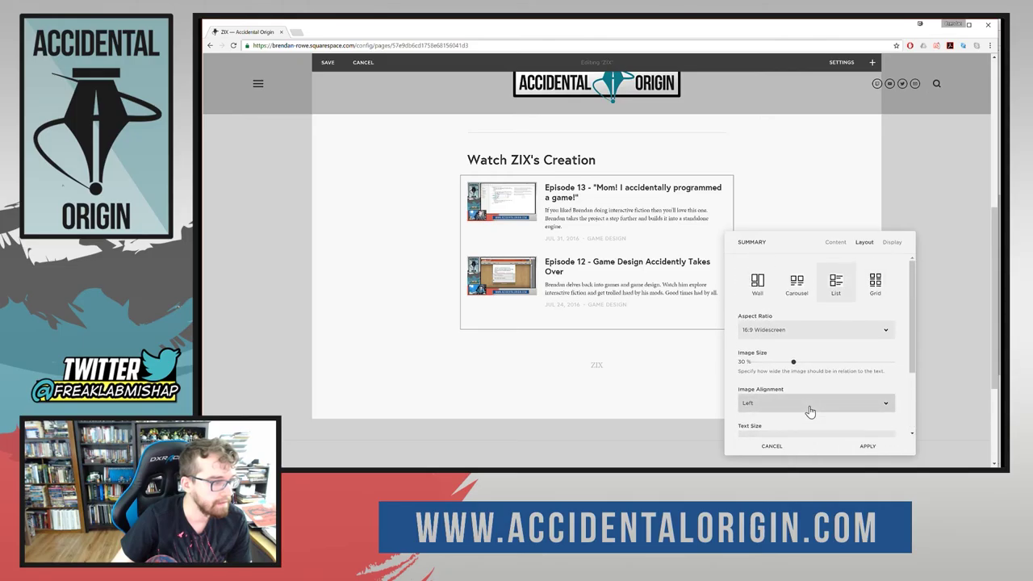
click(760, 286)
click(795, 286)
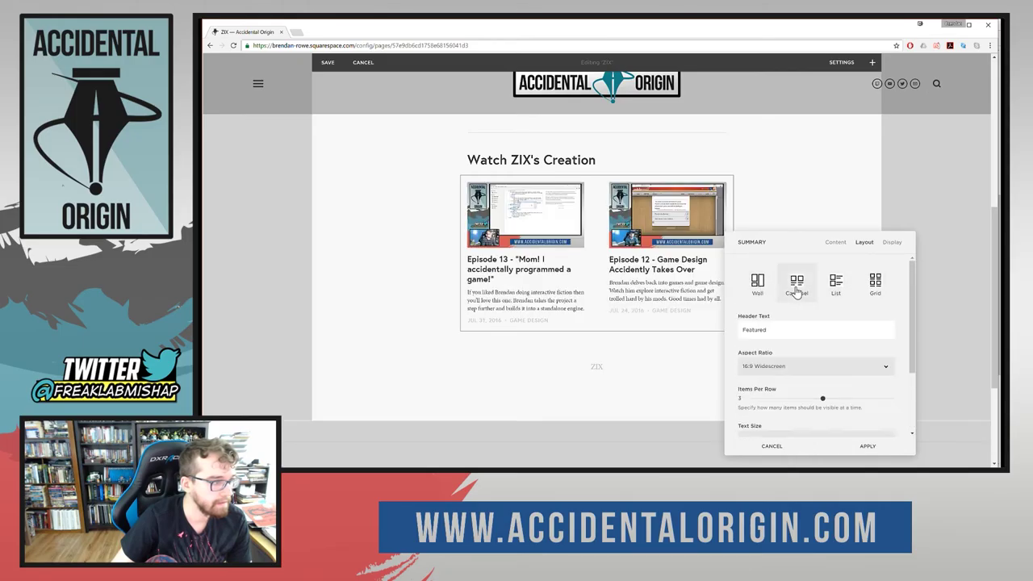
click(828, 291)
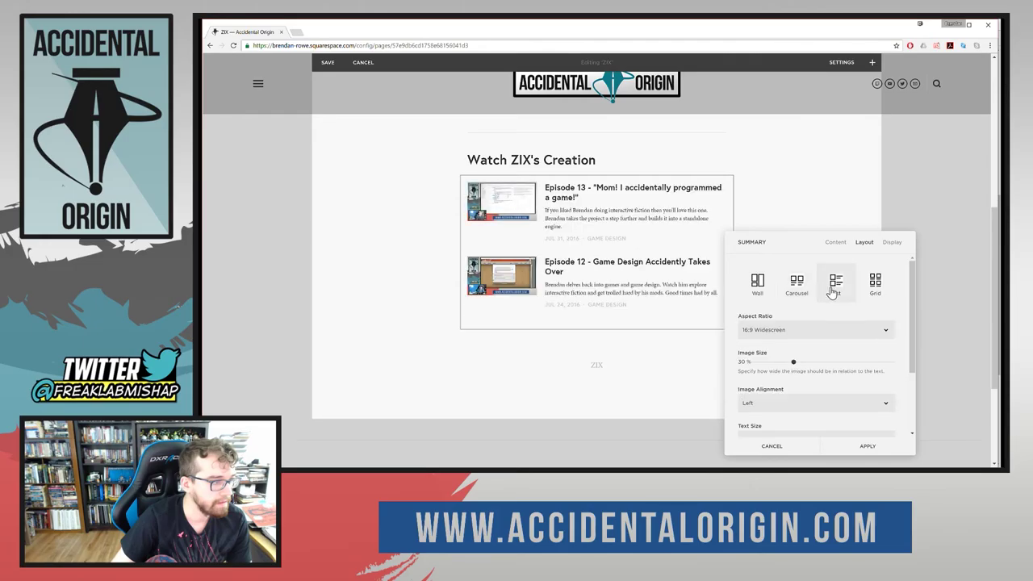
click(875, 279)
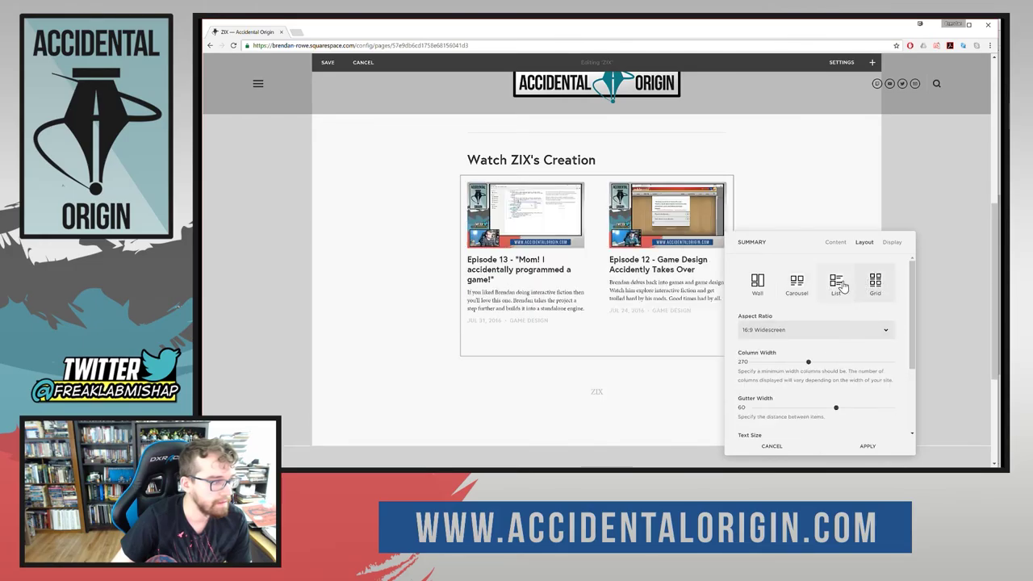
click(838, 284)
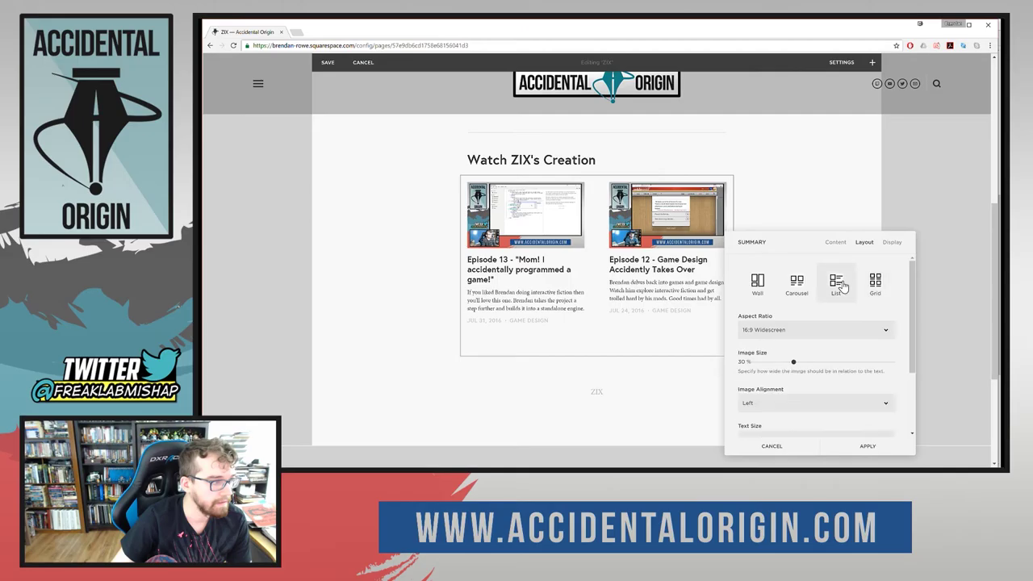
click(887, 244)
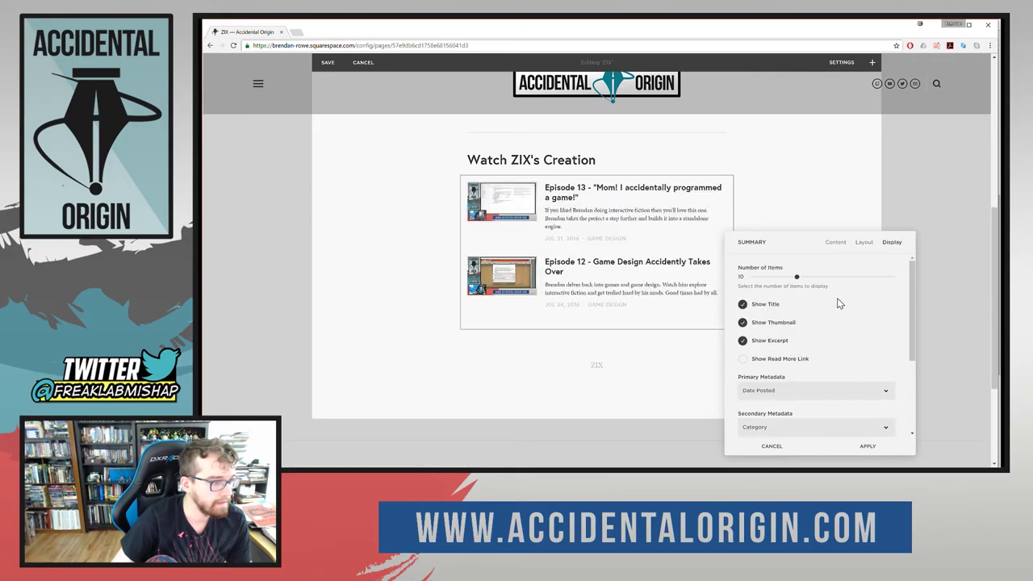
Set the summary block's primary metadata to Category and secondary metadata to Date Posted, apply the settings, and save the ZIX post.
scroll(905, 339, down, 2)
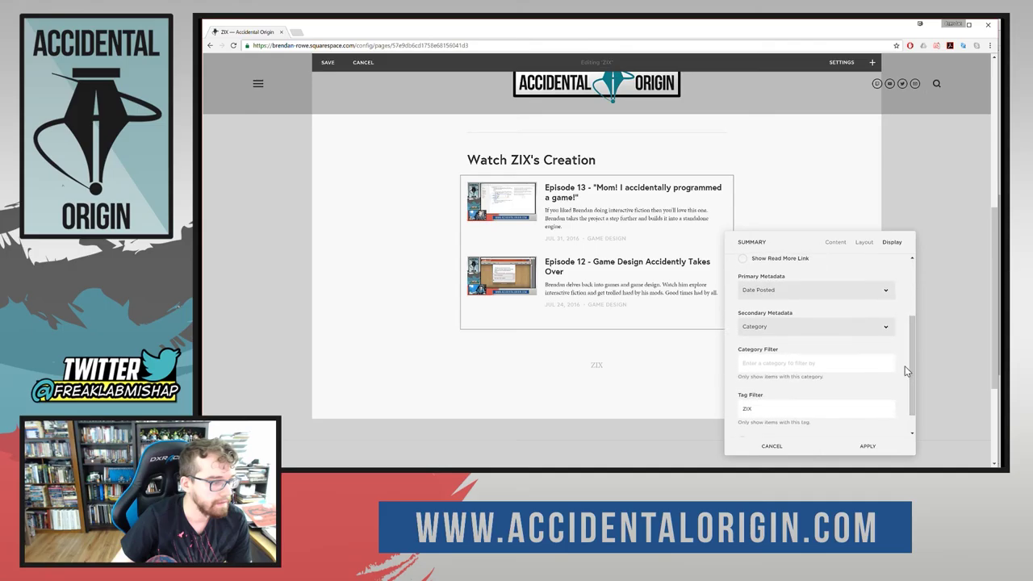
click(883, 294)
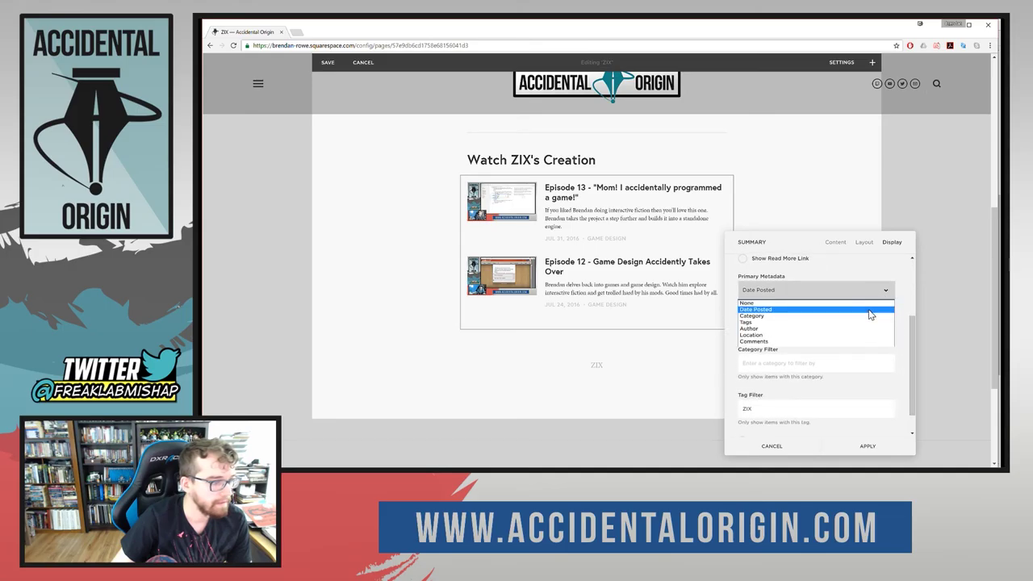
click(867, 315)
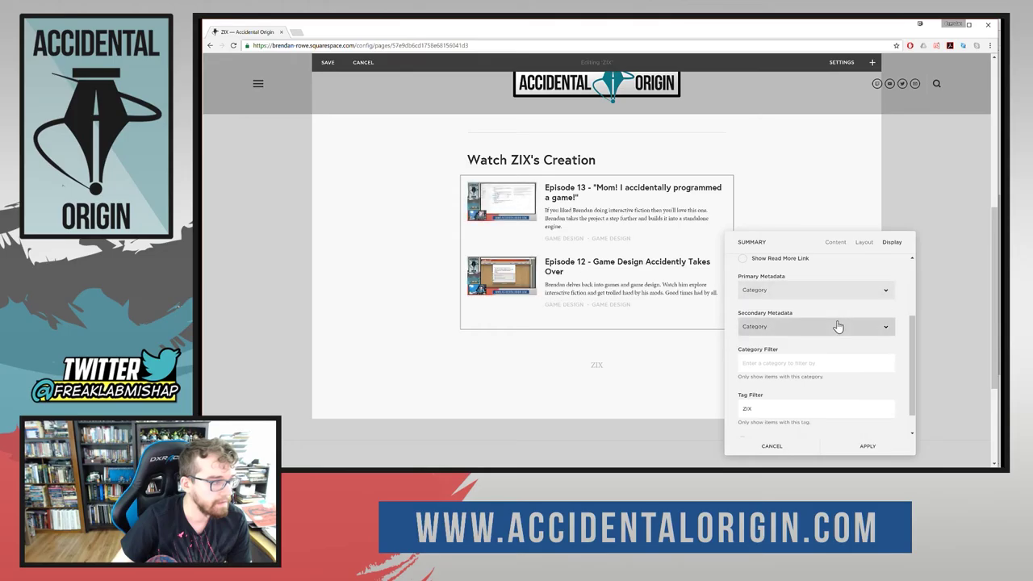
click(809, 333)
click(789, 345)
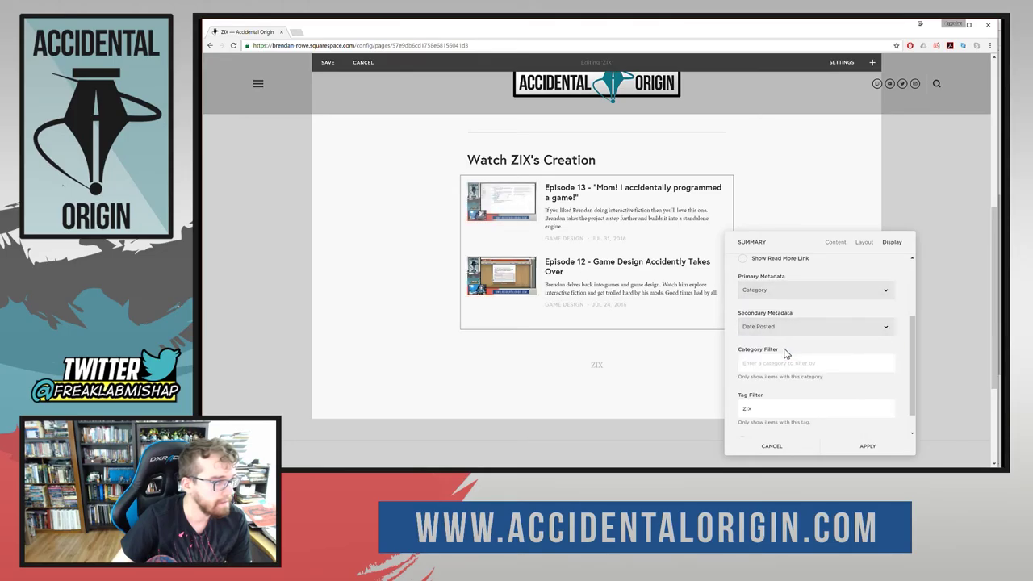
scroll(800, 371, down, 1)
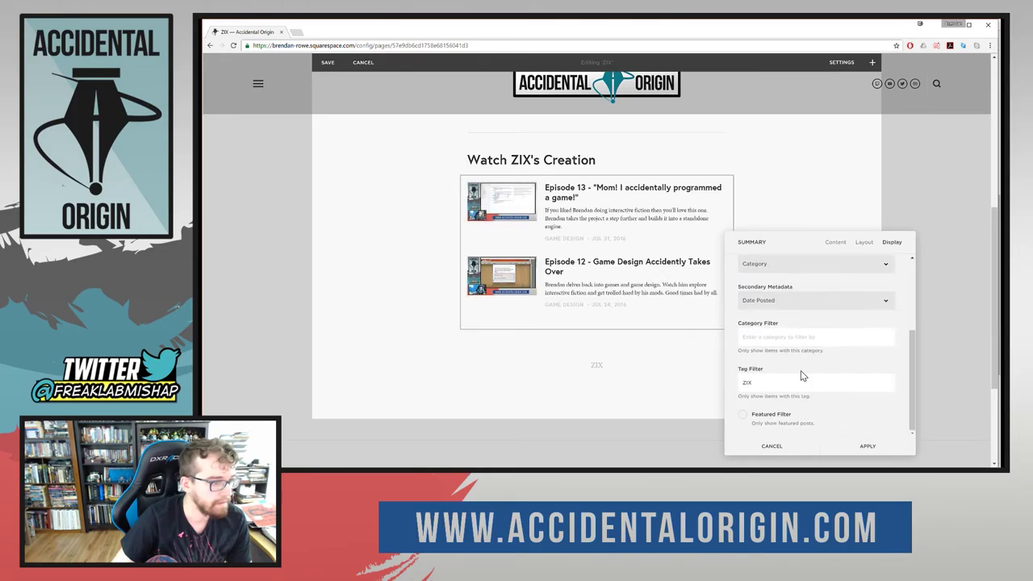
click(842, 450)
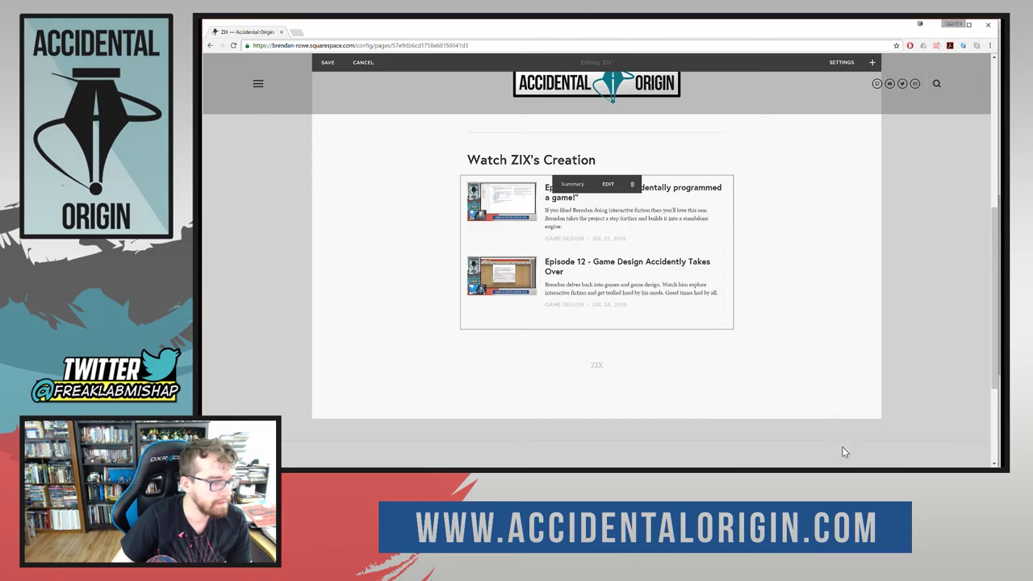
click(329, 63)
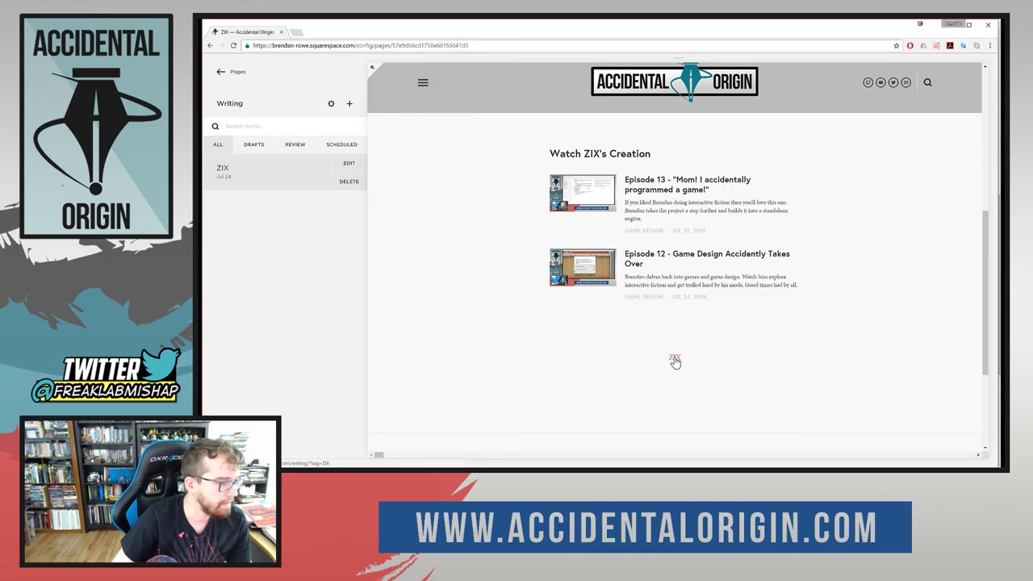
Open the ZIX post from the Writing page in the preview, and open the site's style editor.
click(208, 77)
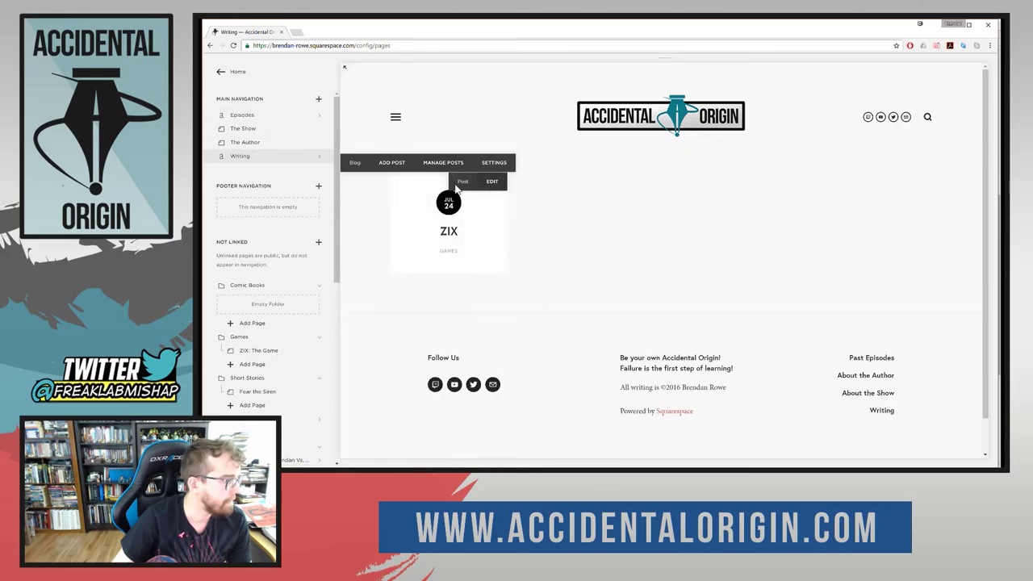
click(463, 230)
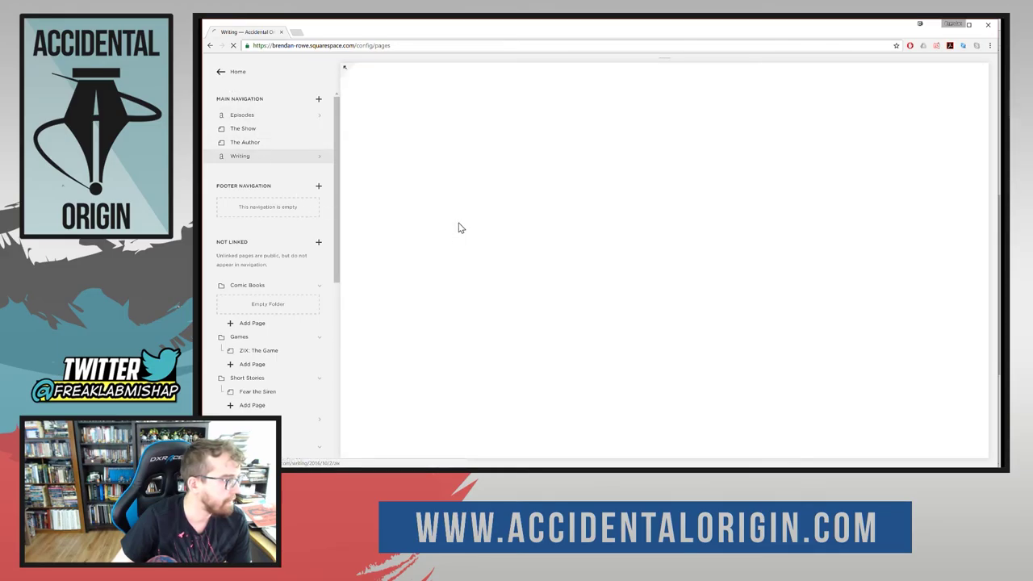
click(221, 73)
click(238, 170)
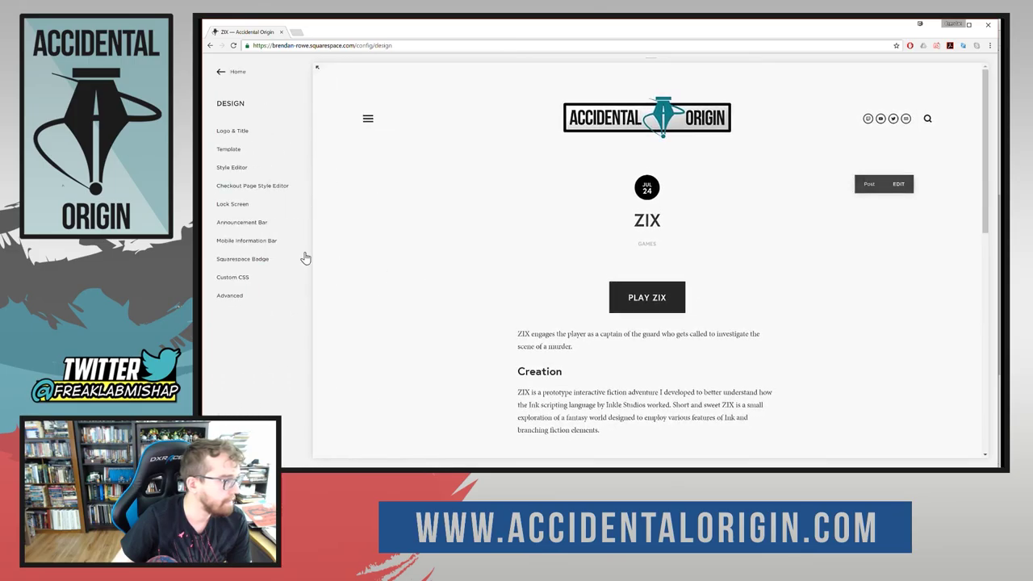
click(239, 150)
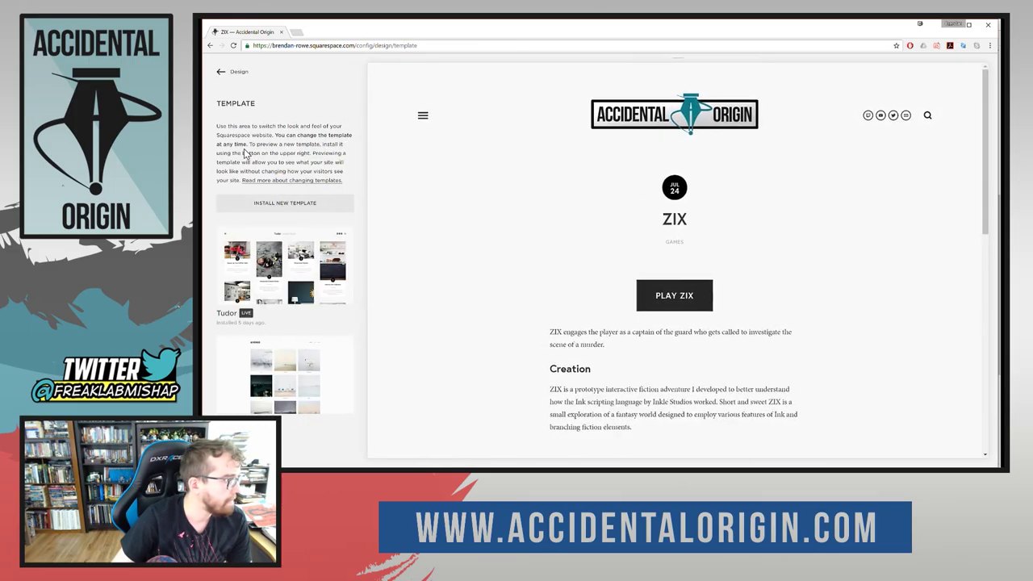
click(219, 73)
click(271, 183)
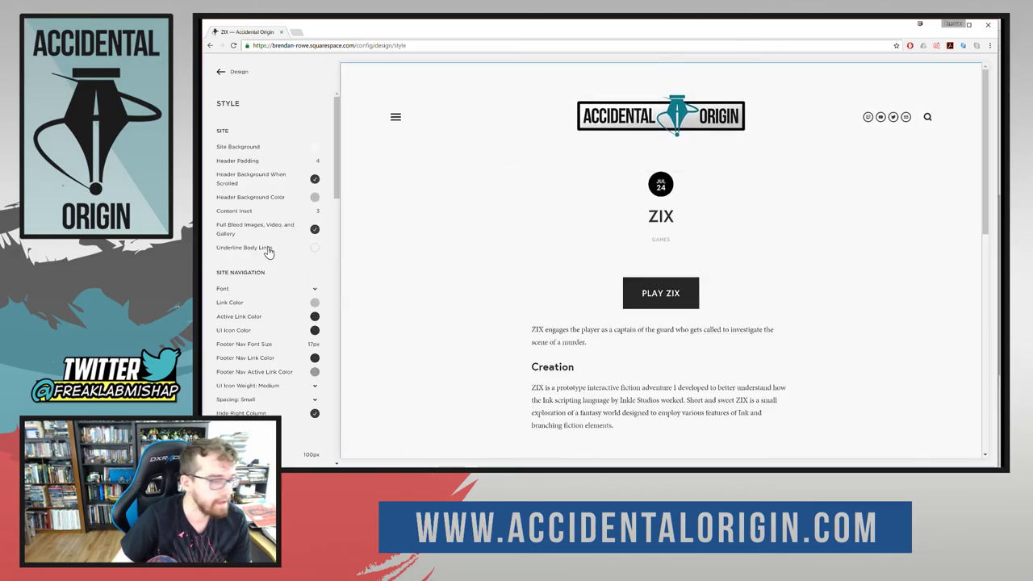
Check which style settings apply to the ZIX tag link at the end of the post, and show all settings again.
scroll(267, 252, down, 1)
scroll(274, 252, down, 1)
scroll(588, 383, down, 4)
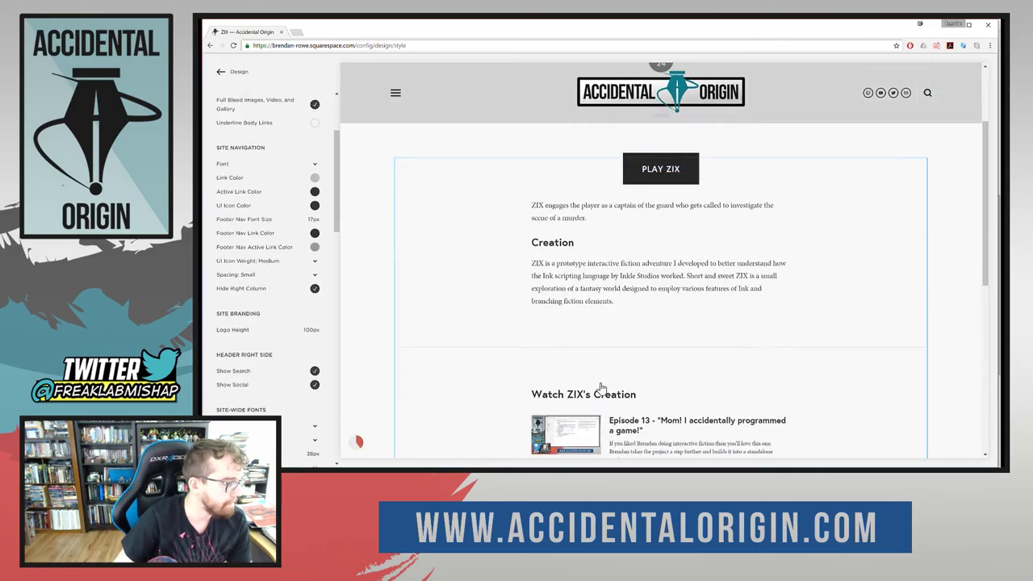
scroll(621, 363, down, 2)
click(658, 306)
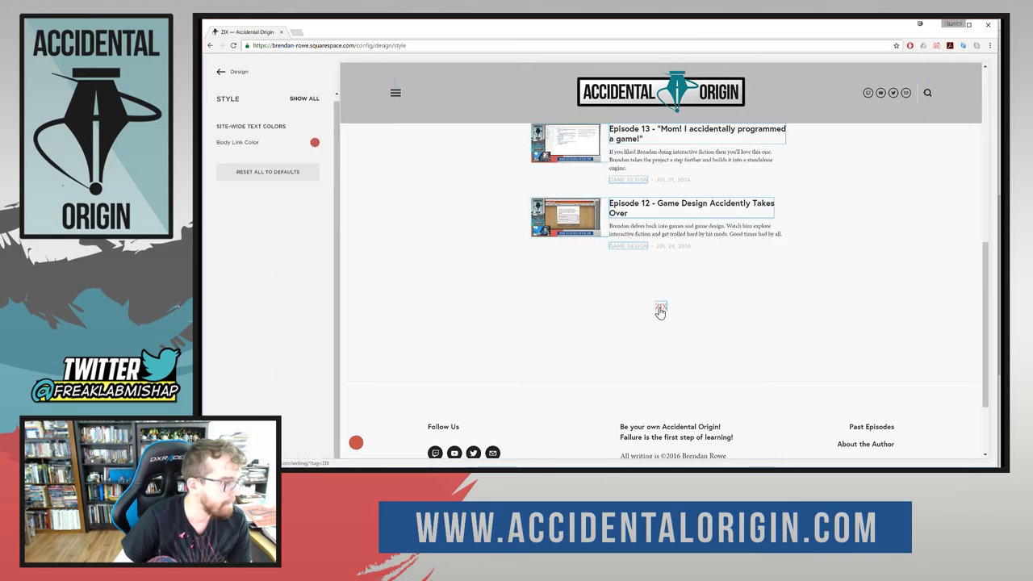
click(305, 99)
Look through the site's text color and blog style settings, and check the Promoted Meta options.
scroll(279, 326, down, 4)
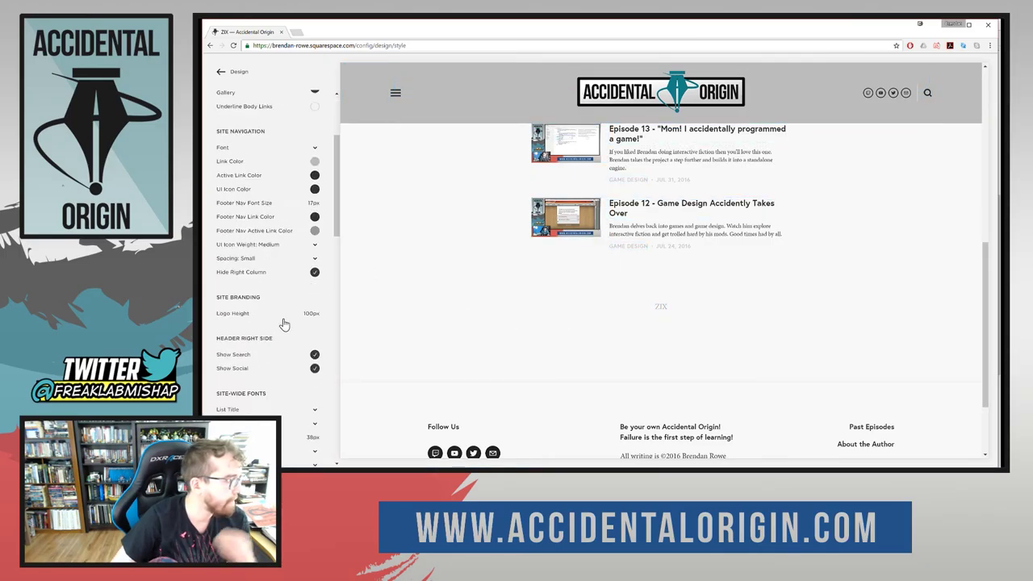
scroll(284, 319, down, 5)
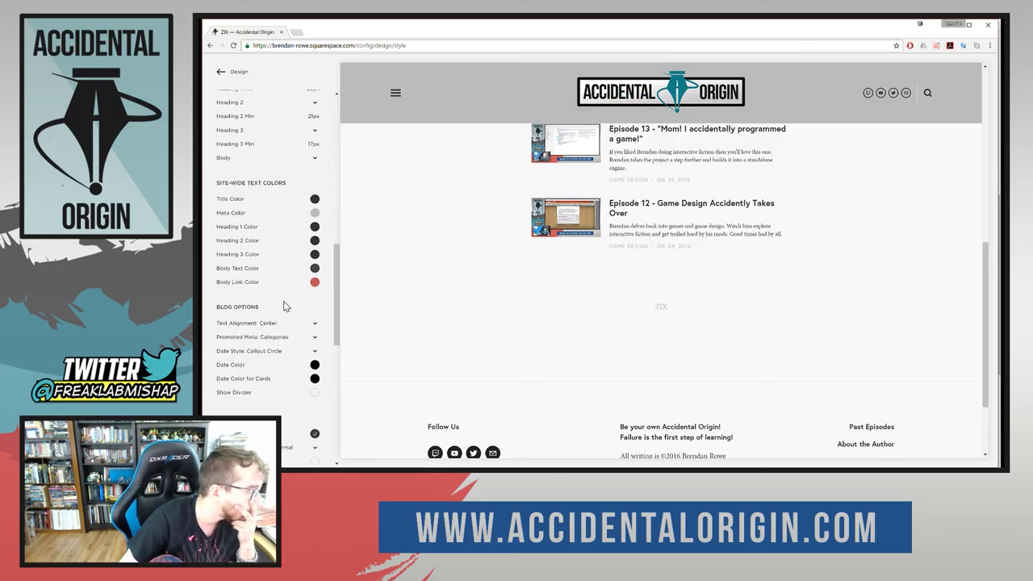
scroll(284, 307, down, 3)
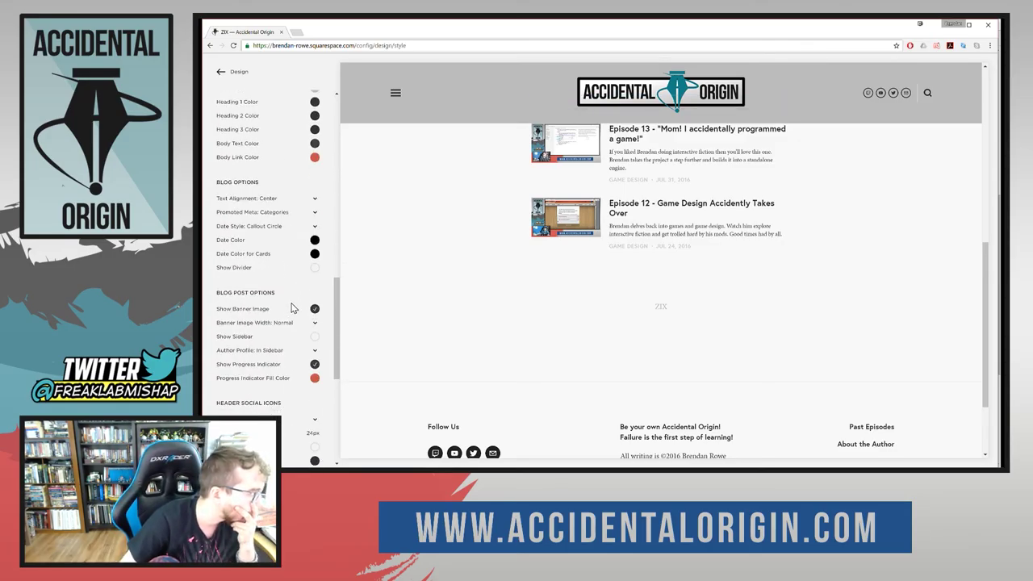
click(289, 215)
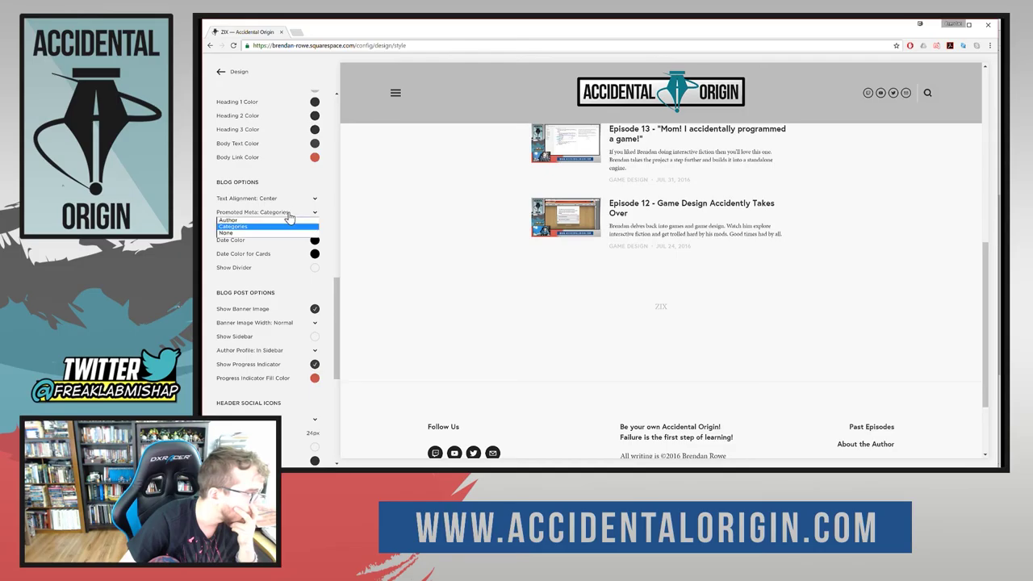
click(288, 213)
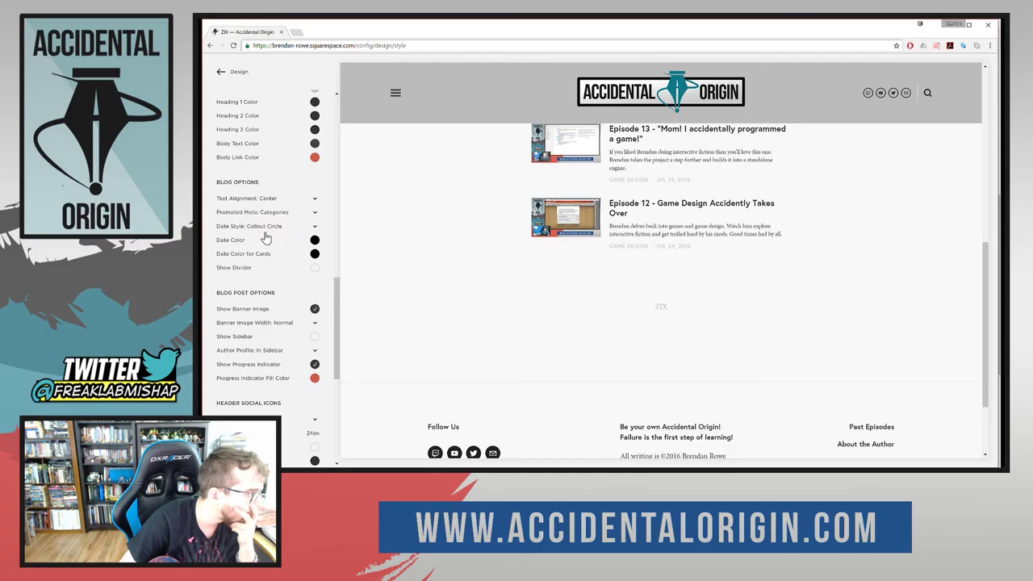
Try showing the divider in the ZIX post header, and turn it off again.
click(314, 268)
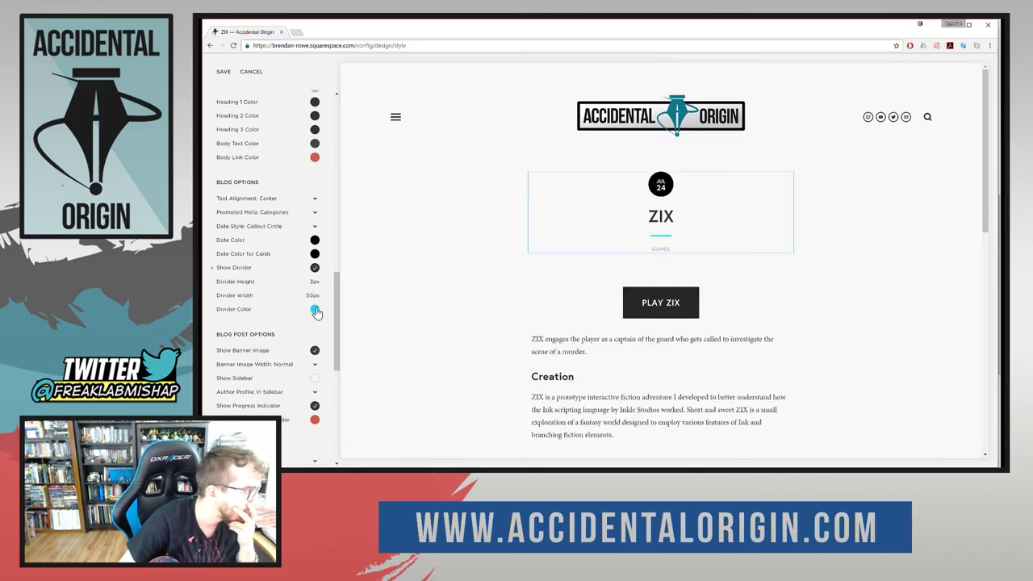
click(314, 268)
scroll(484, 363, down, 5)
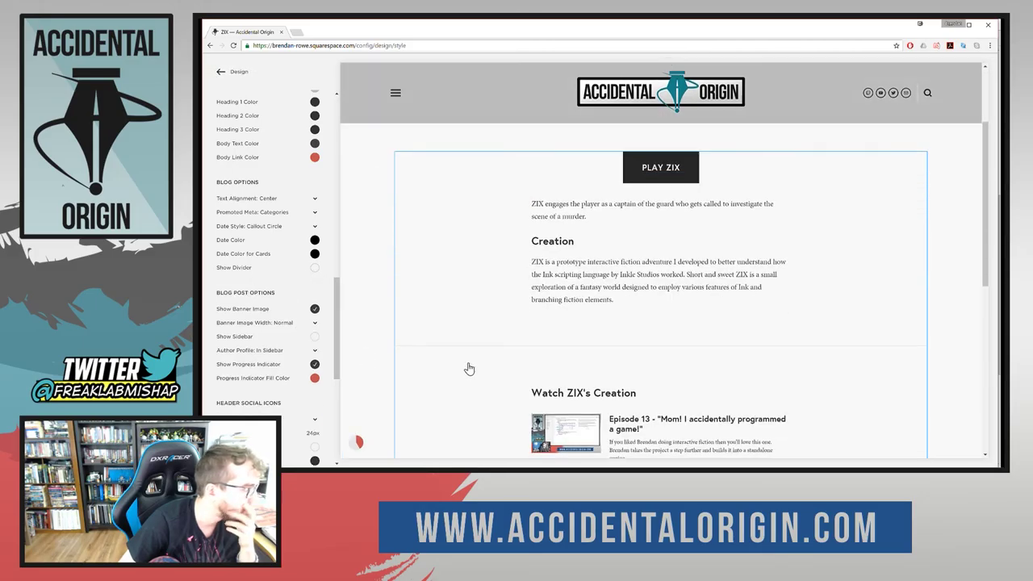
scroll(474, 361, down, 1)
scroll(262, 347, down, 1)
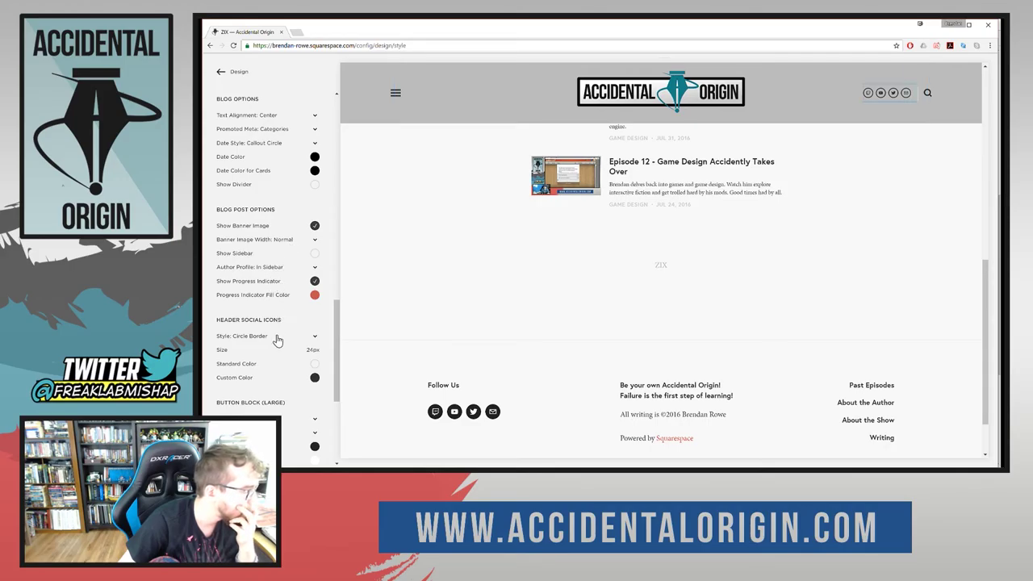
Review the header social icon, button block and share button style settings, and return to the design settings.
scroll(277, 343, down, 5)
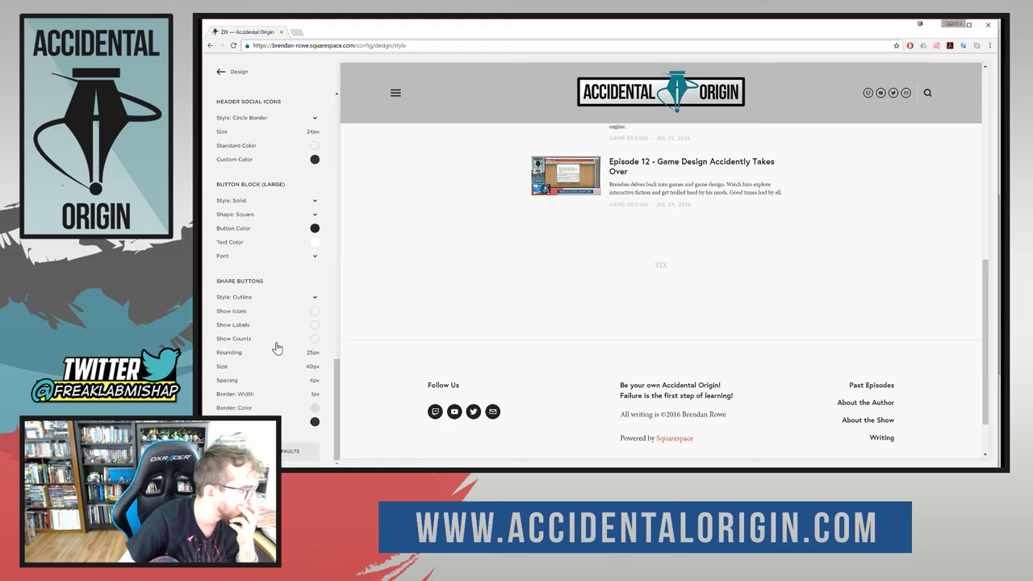
scroll(277, 348, up, 2)
scroll(277, 348, up, 10)
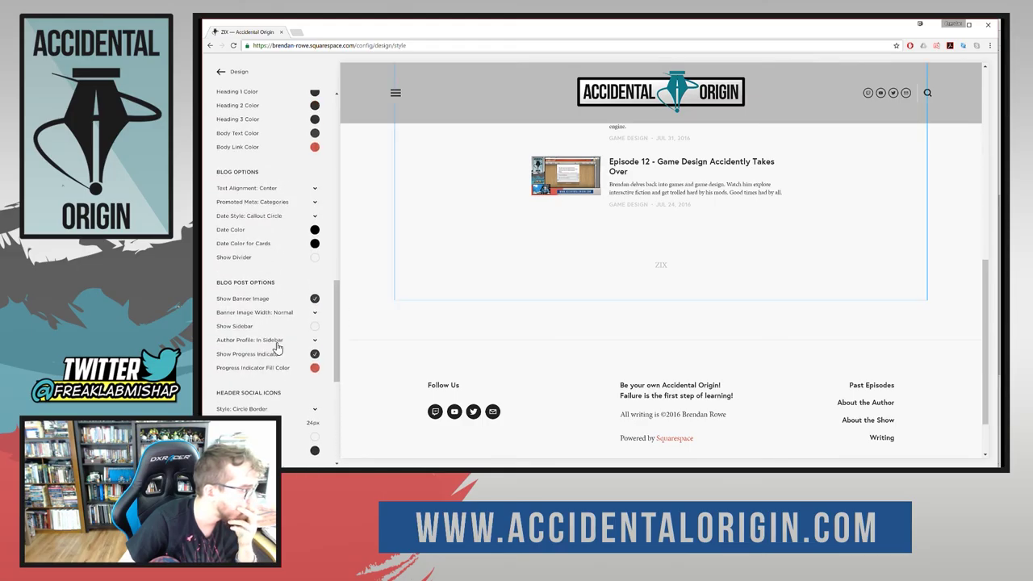
scroll(276, 346, up, 2)
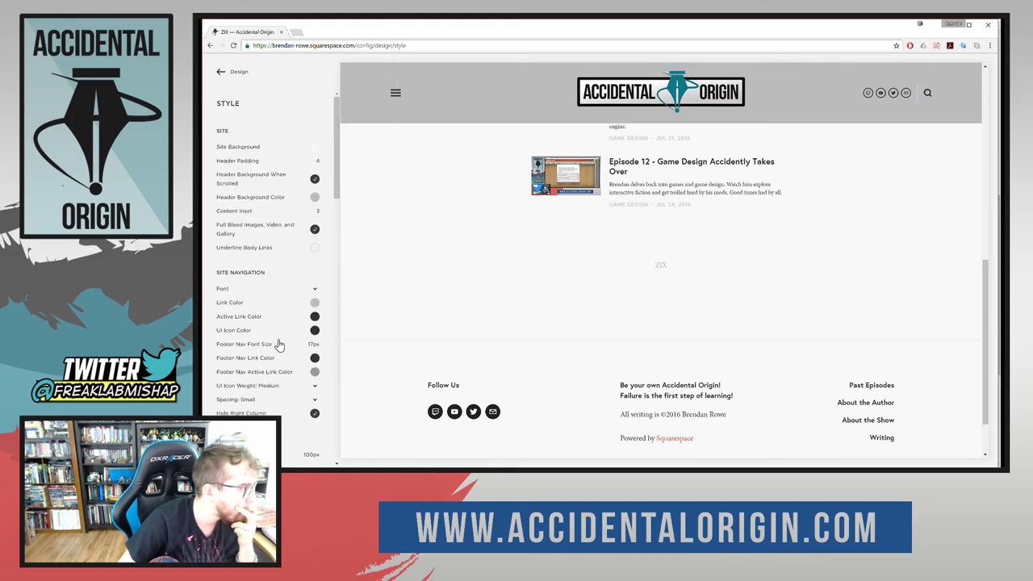
click(222, 74)
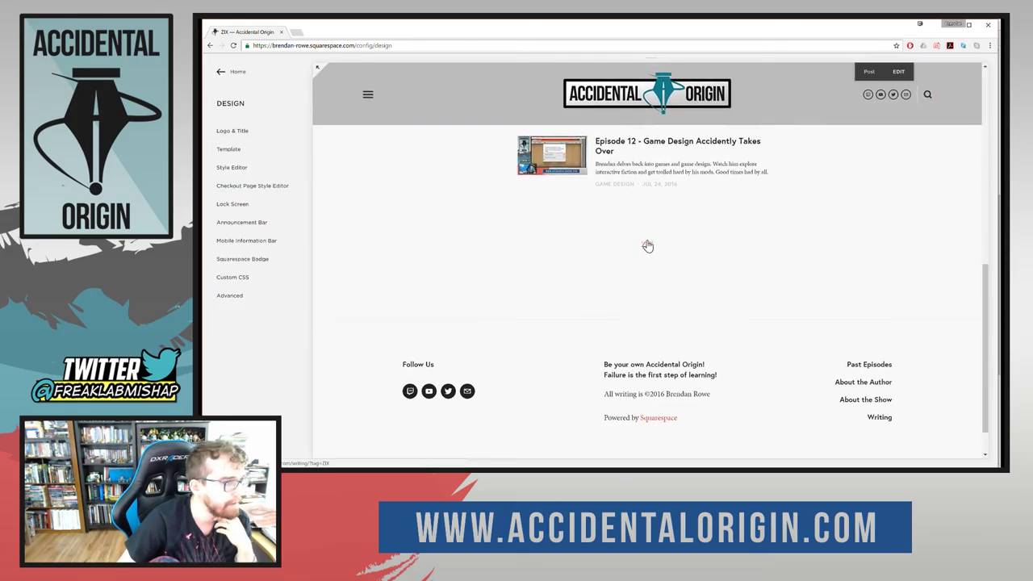
Follow the ZIX tag link at the end of the post, and check the site's navigation menu.
click(647, 245)
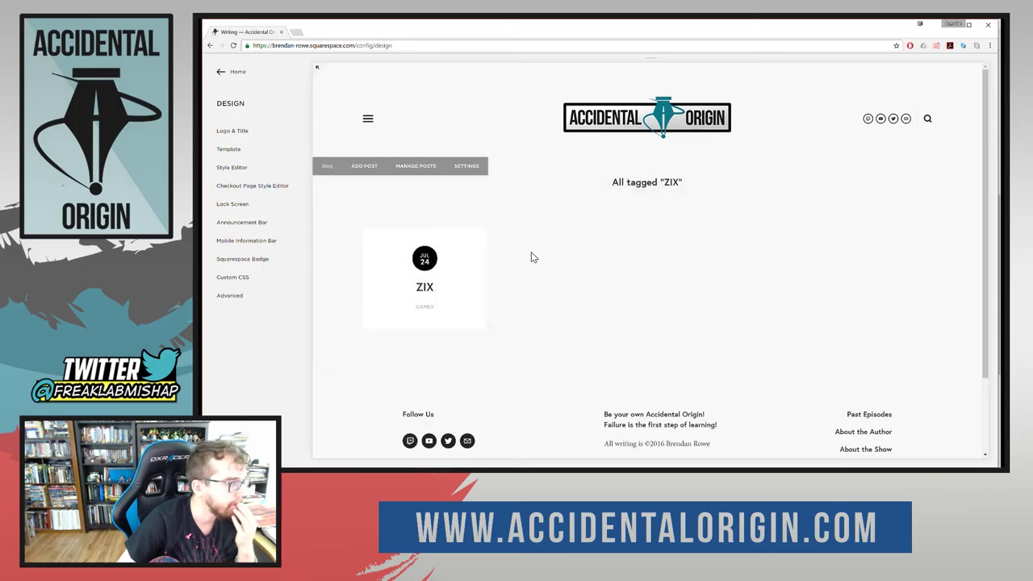
click(368, 119)
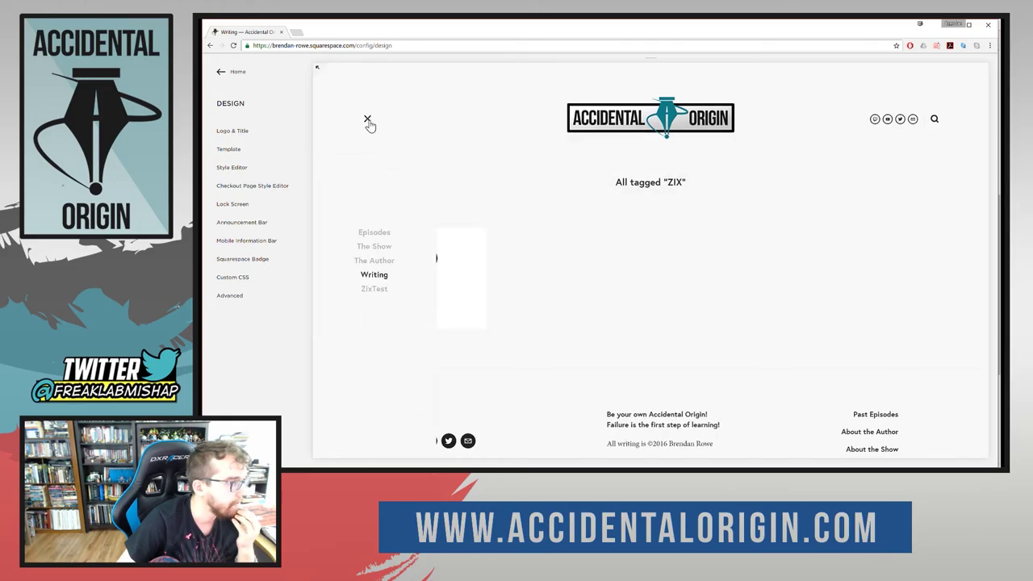
click(369, 121)
click(369, 121)
click(369, 123)
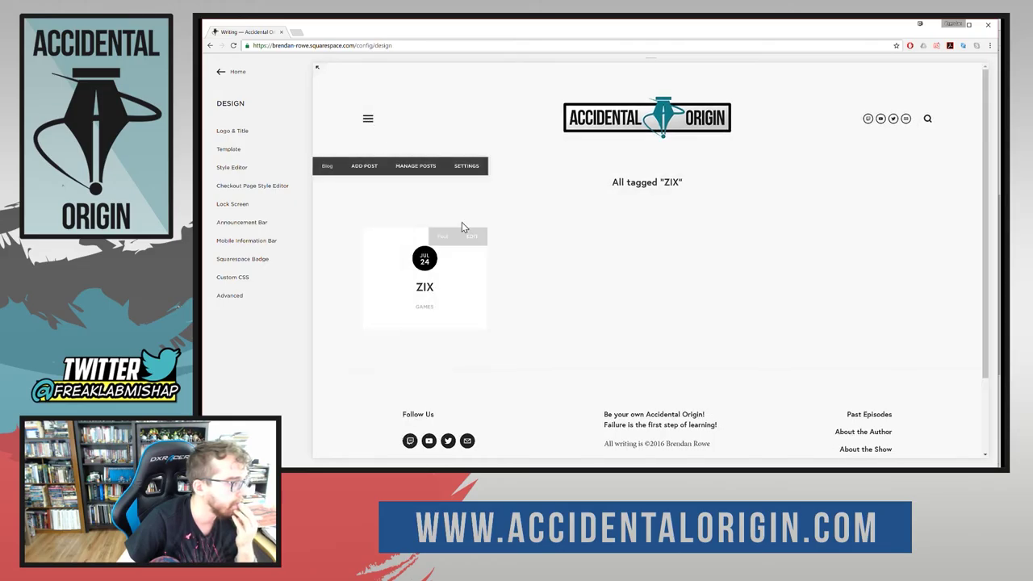
Open the Writing blog's settings from its post list and review the advanced, syndication, media and features options.
click(417, 166)
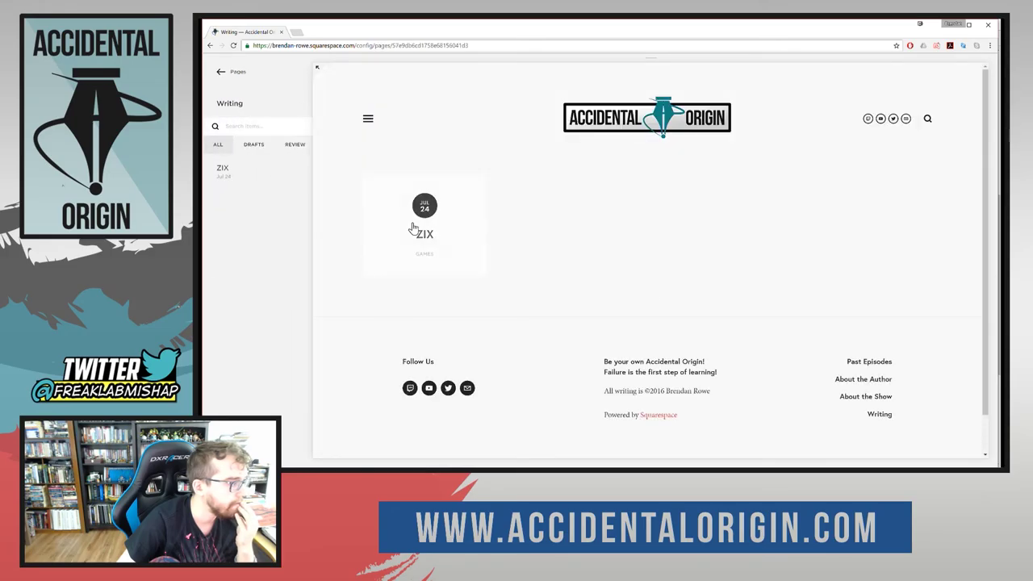
mouse_move(444, 240)
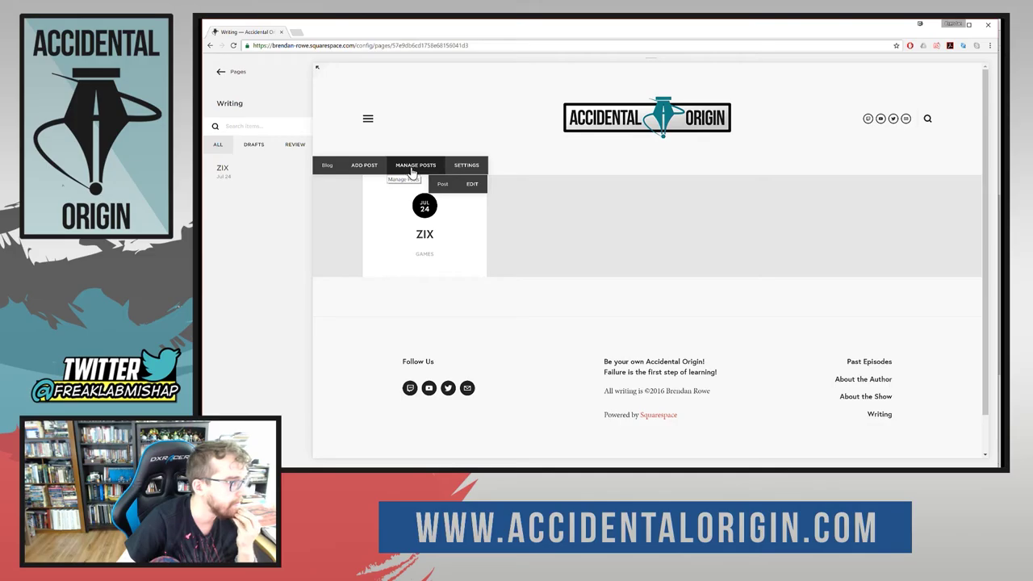
click(466, 170)
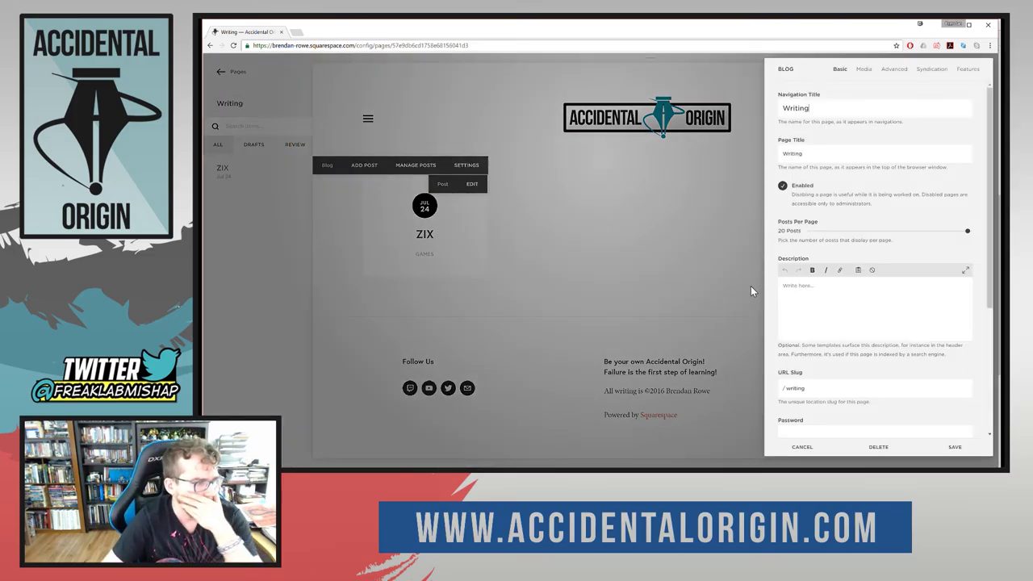
click(890, 71)
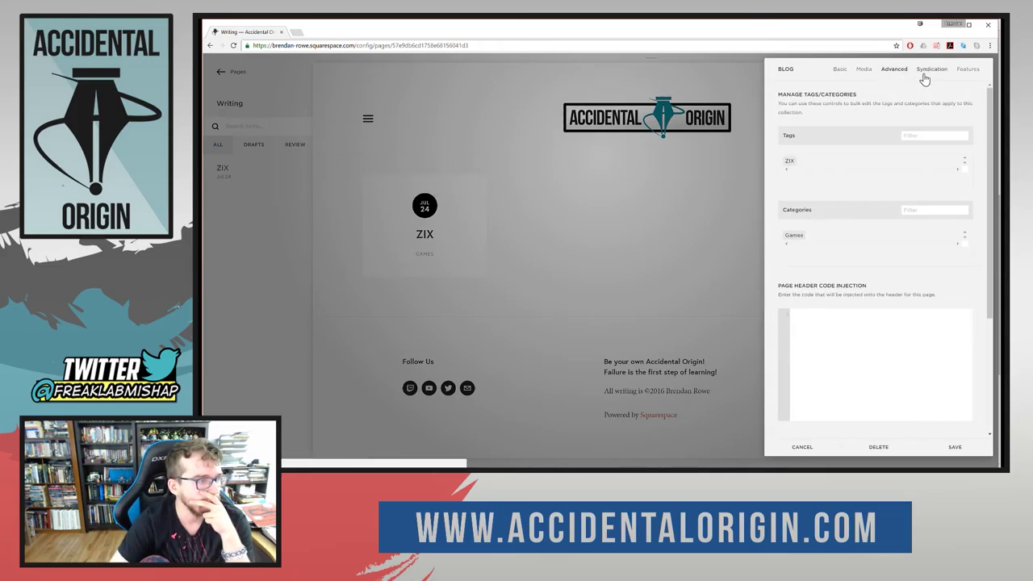
click(928, 71)
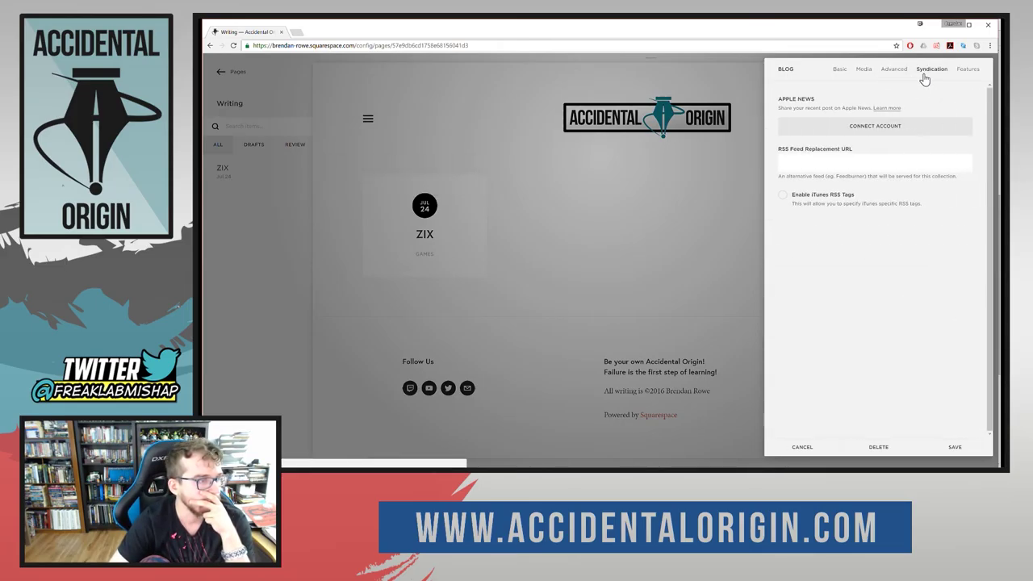
click(898, 75)
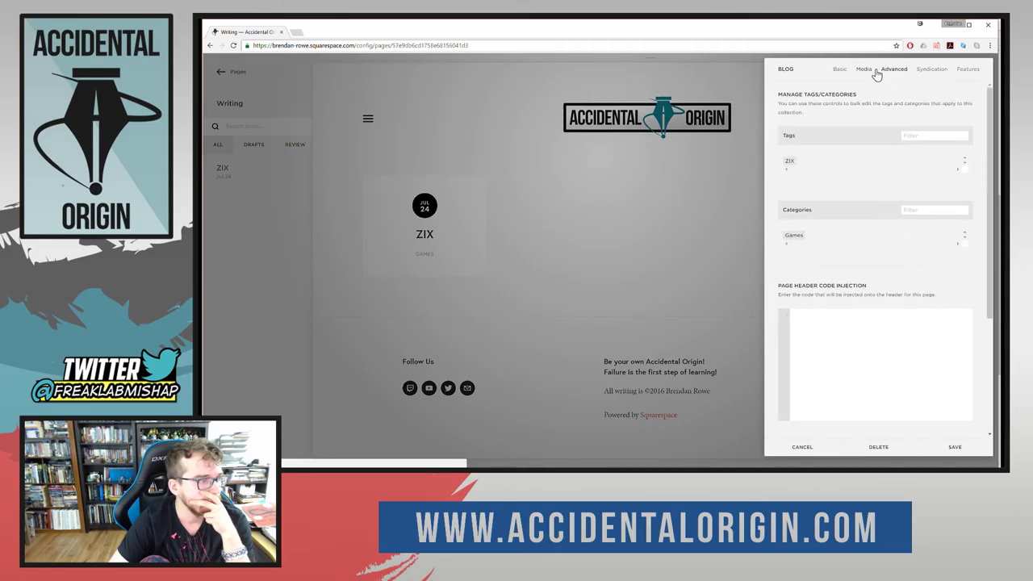
click(865, 71)
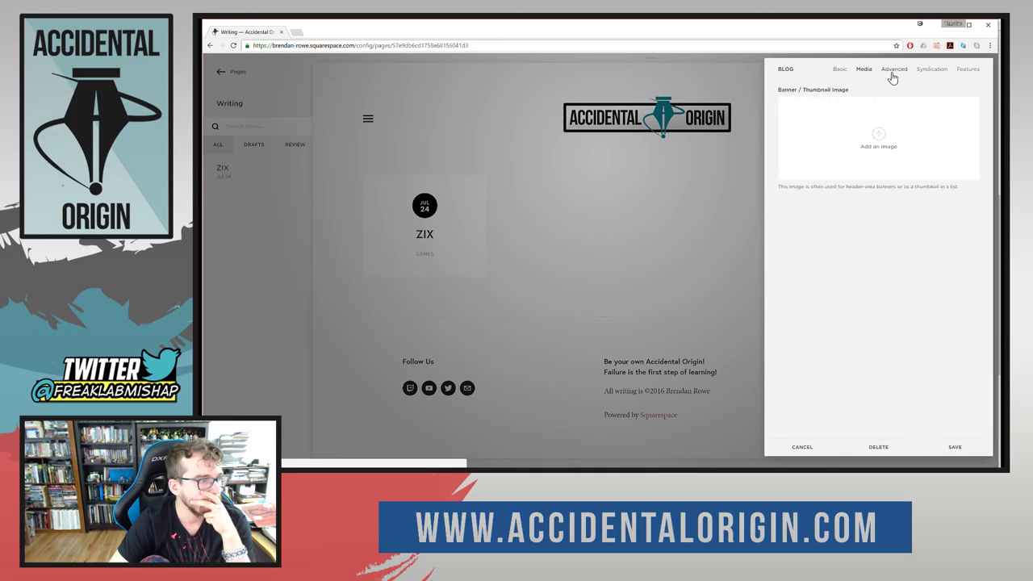
click(924, 75)
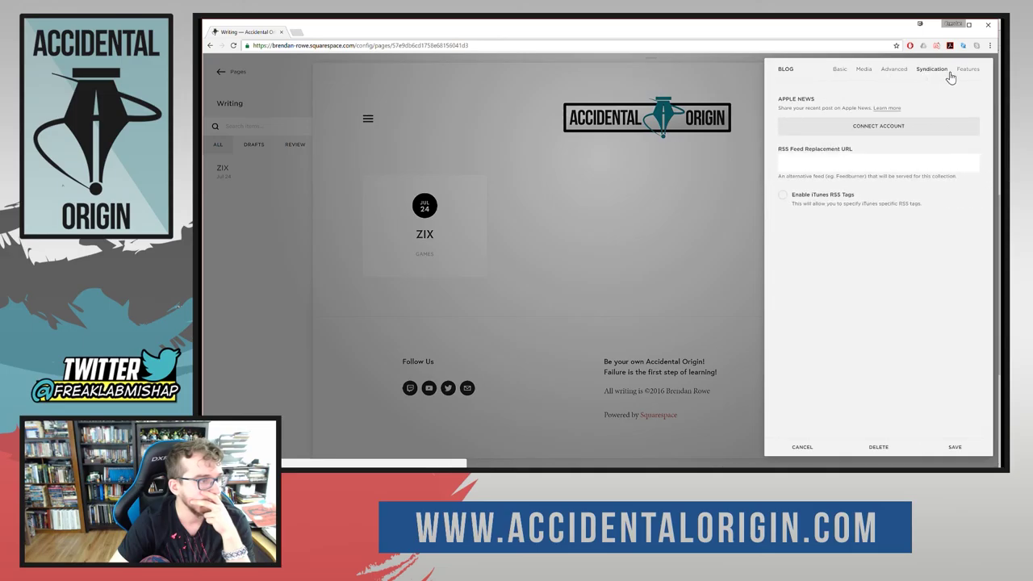
click(965, 74)
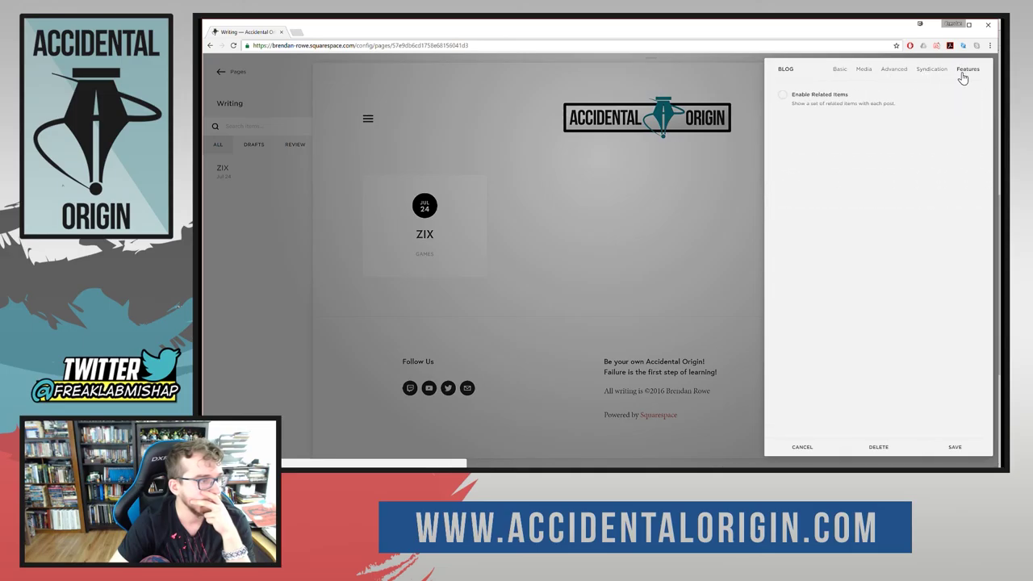
click(932, 73)
Remove the ZIX tag from the Writing blog's tags, save the settings, and check the end of the ZIX post.
click(894, 72)
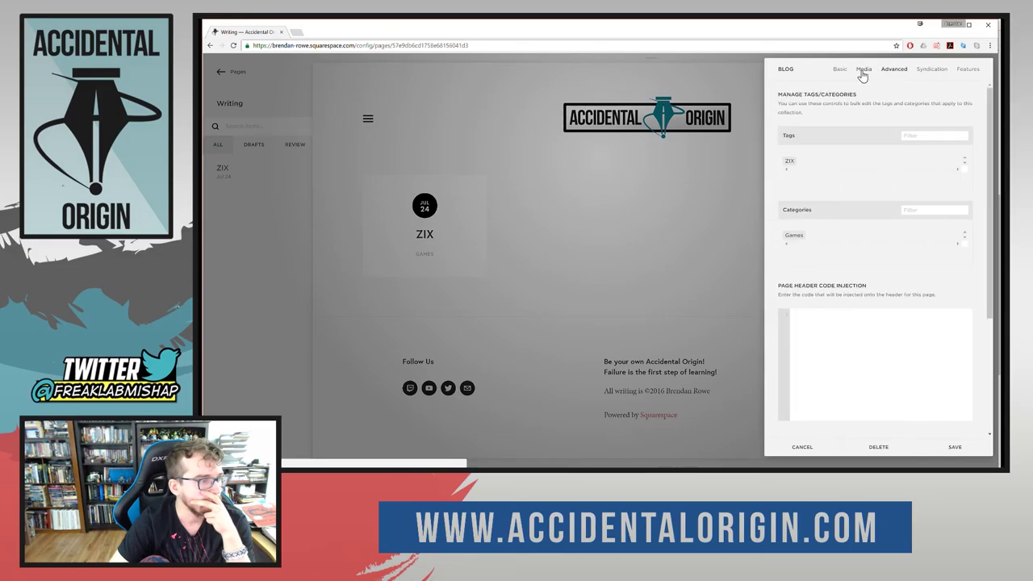
click(792, 162)
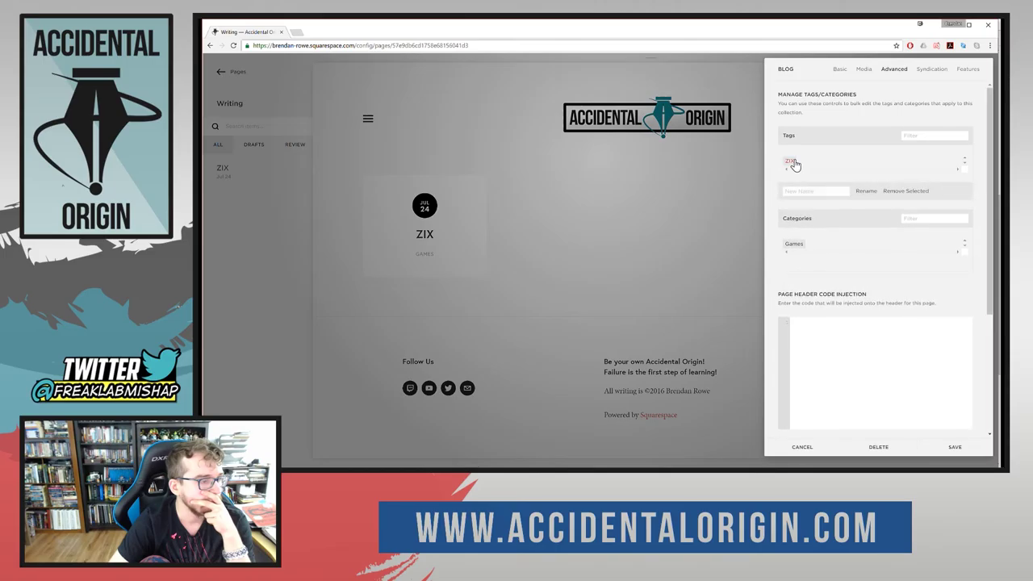
click(902, 197)
click(929, 220)
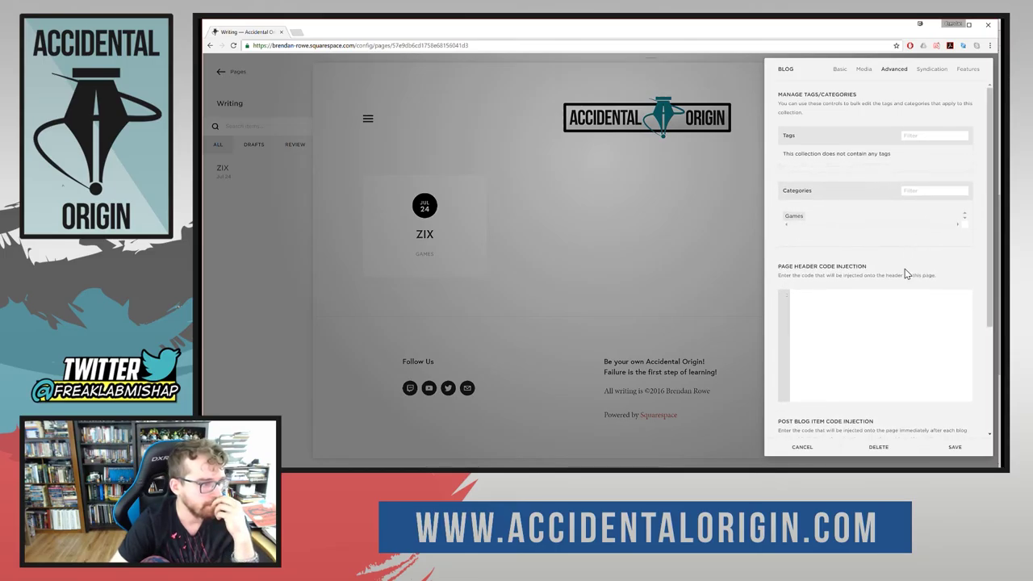
click(948, 447)
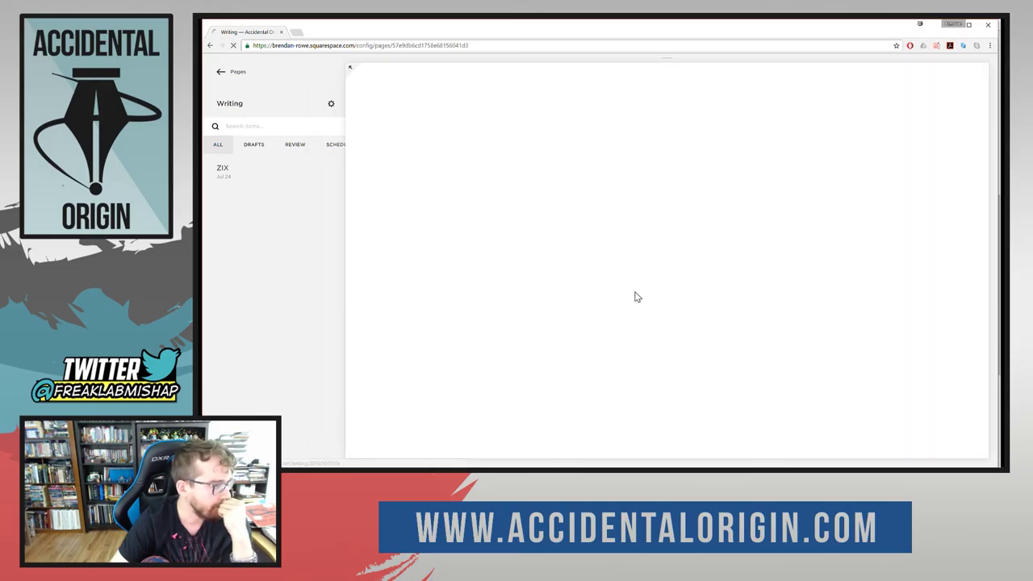
scroll(723, 373, down, 6)
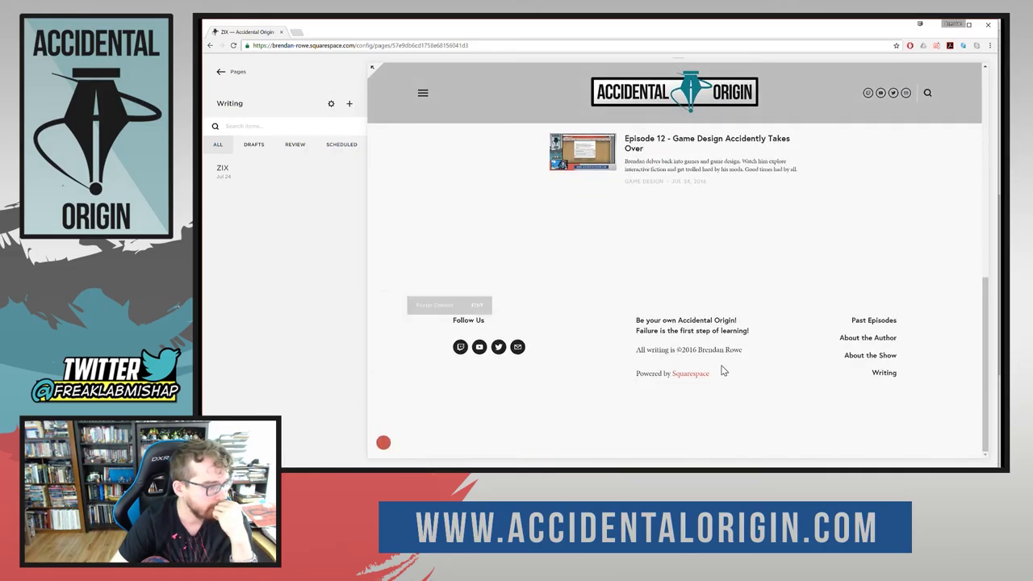
scroll(710, 362, up, 2)
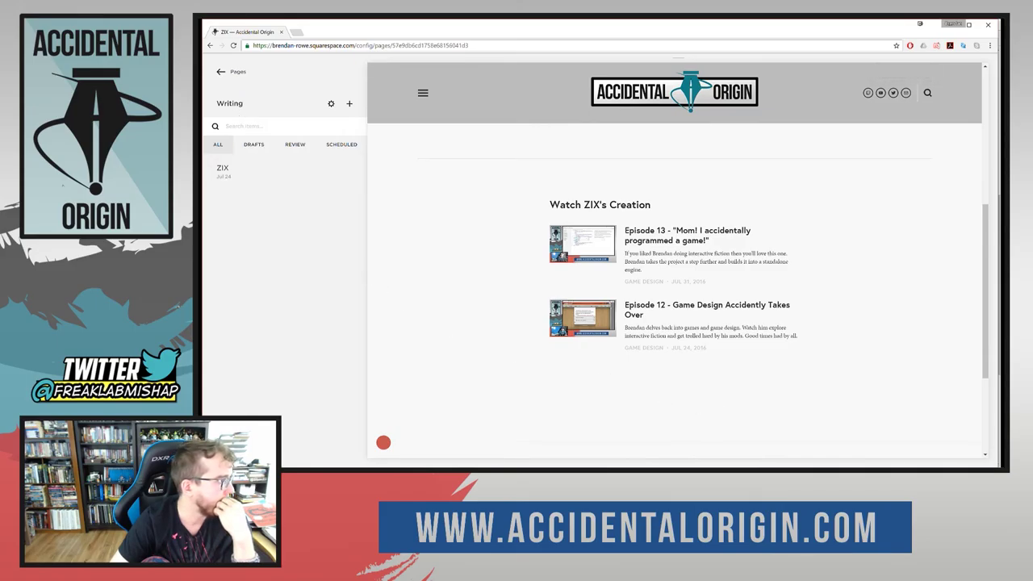
Open the Episode 13 post from the live site's Episodes page and examine its ZIX tag link.
key(Escape)
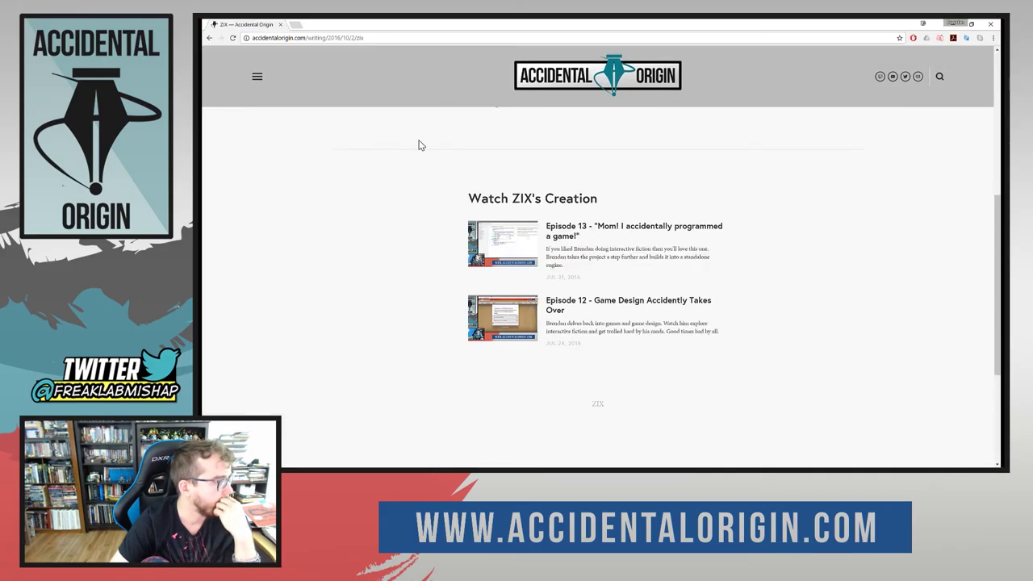
click(255, 78)
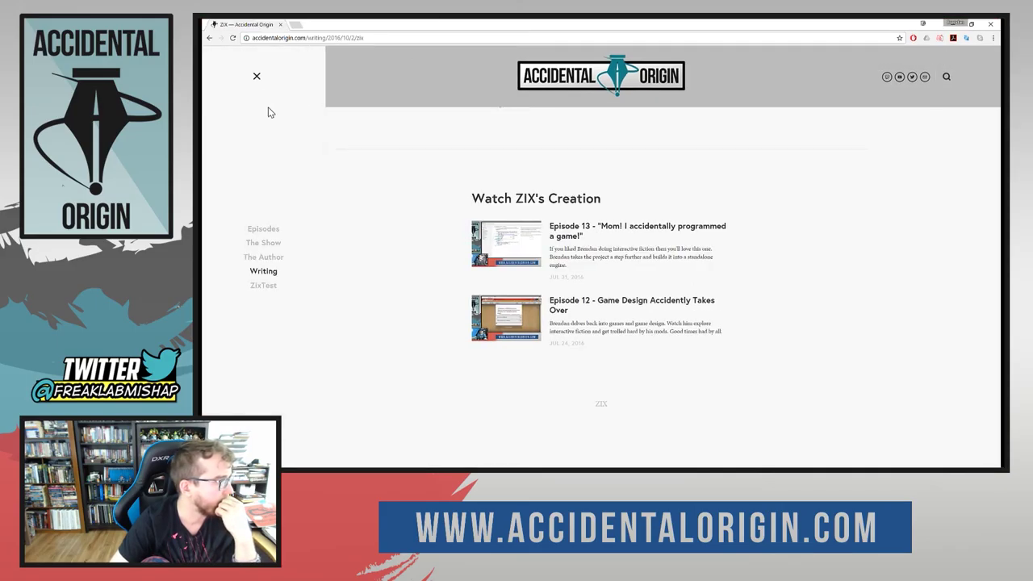
click(260, 230)
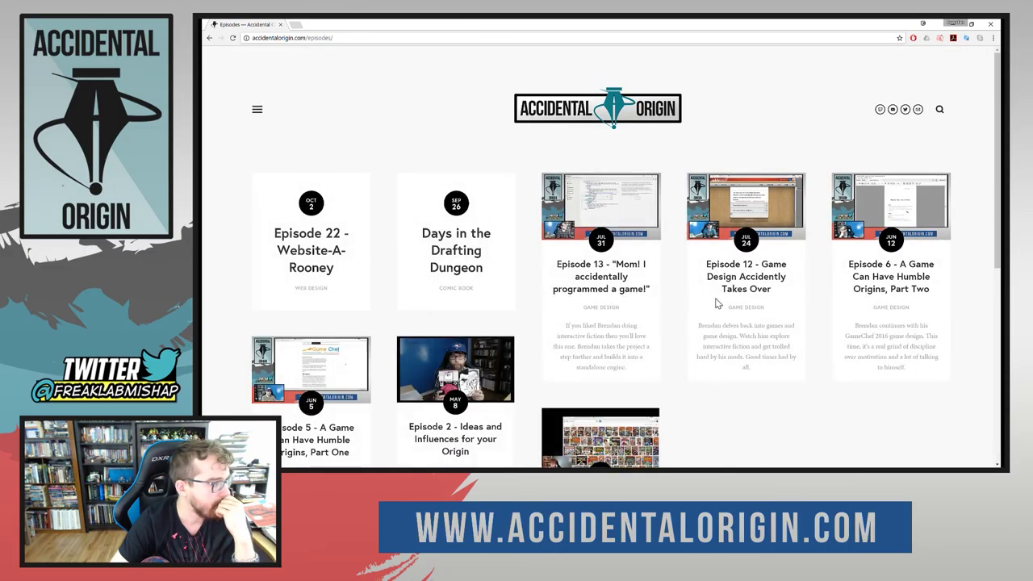
click(601, 279)
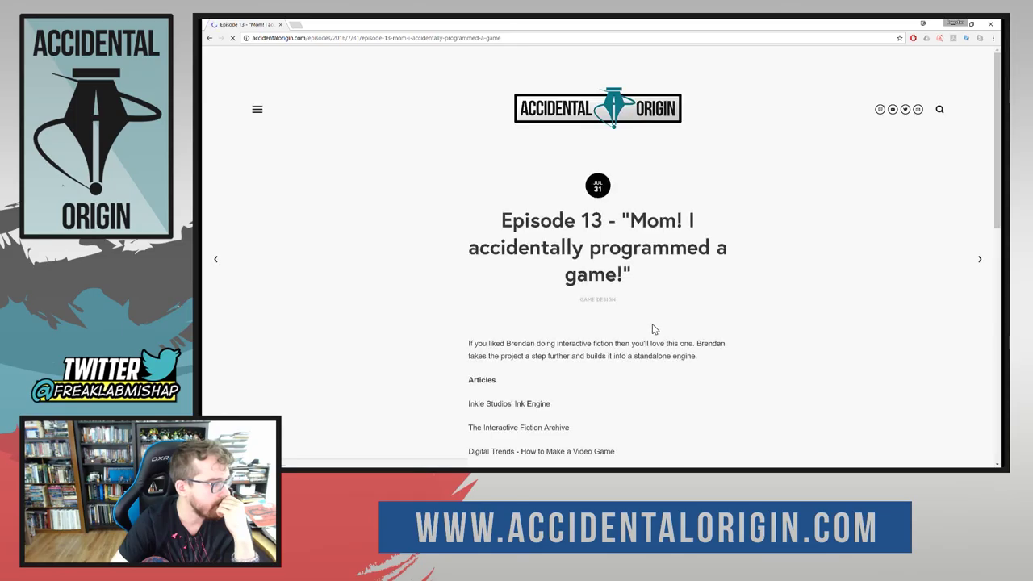
scroll(643, 322, down, 5)
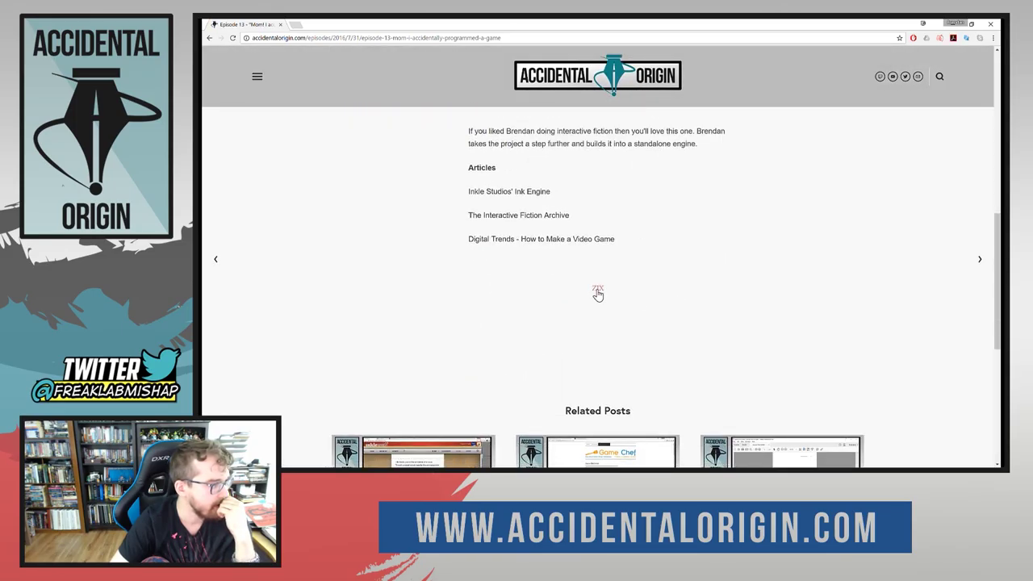
scroll(569, 296, up, 5)
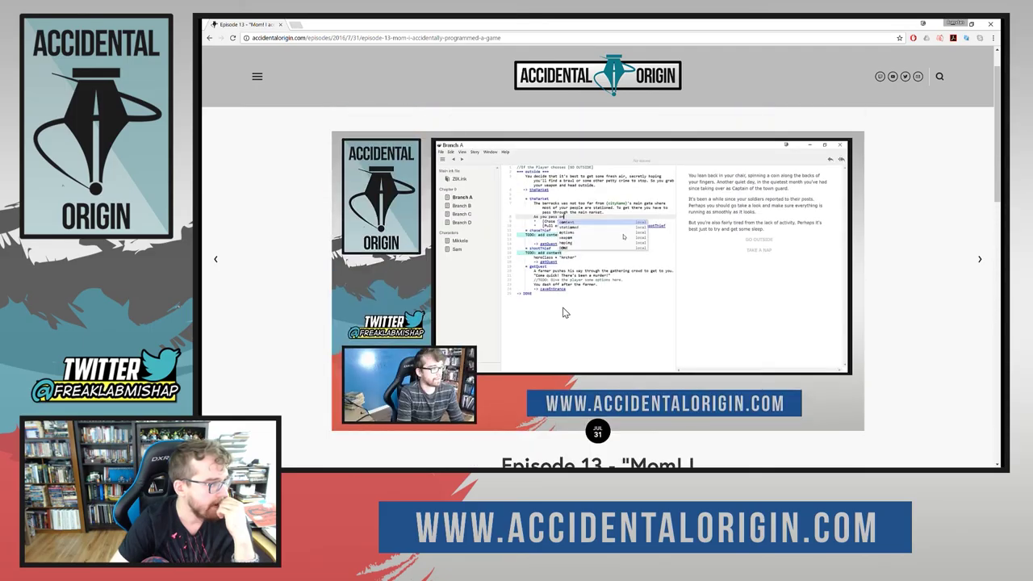
scroll(571, 309, down, 5)
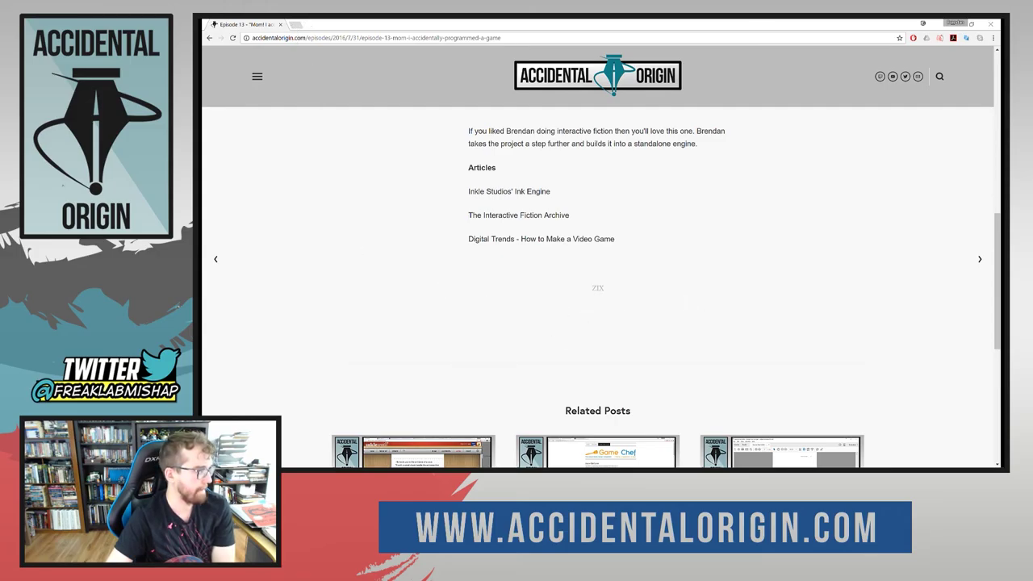
Return to the site editor, go through all the Writing blog's settings again, including code injection, and close them without saving.
key(alt+Tab)
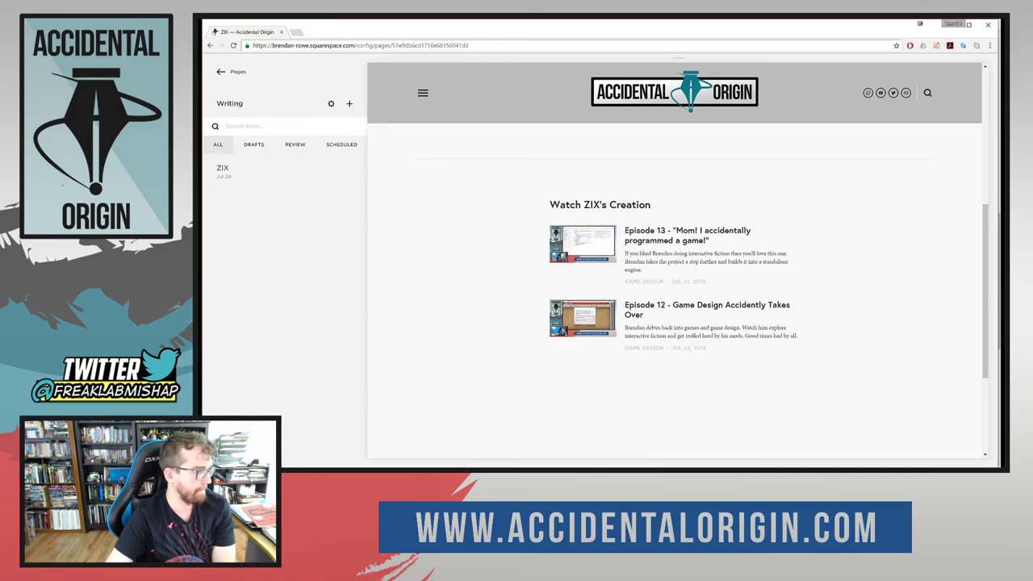
click(331, 105)
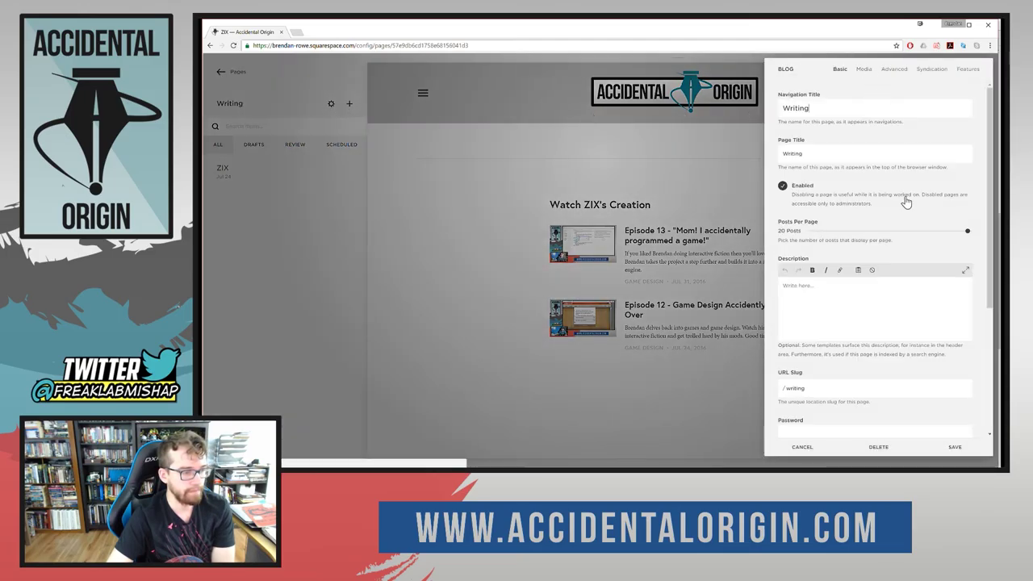
scroll(905, 201, down, 5)
scroll(879, 258, up, 5)
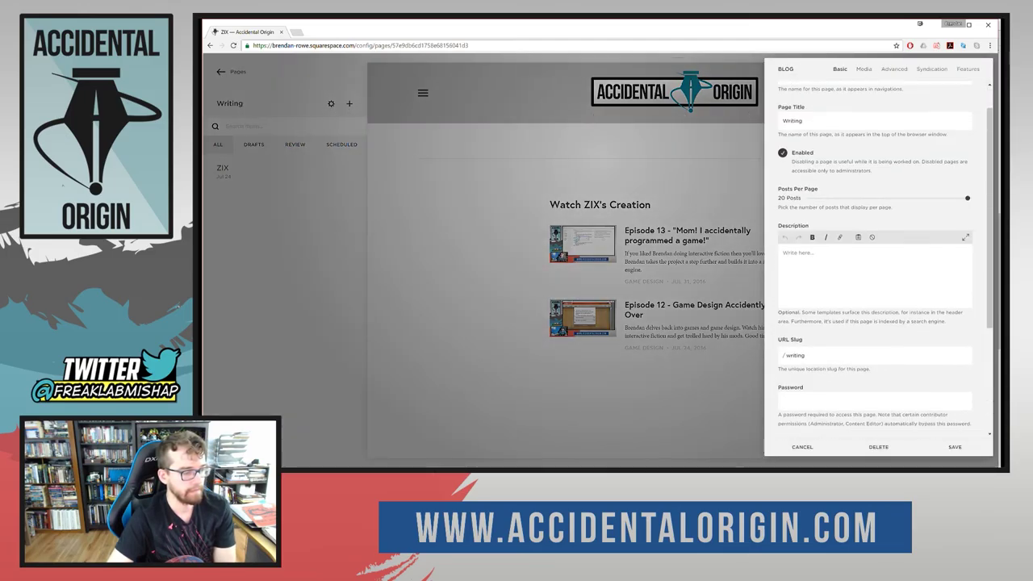
click(863, 70)
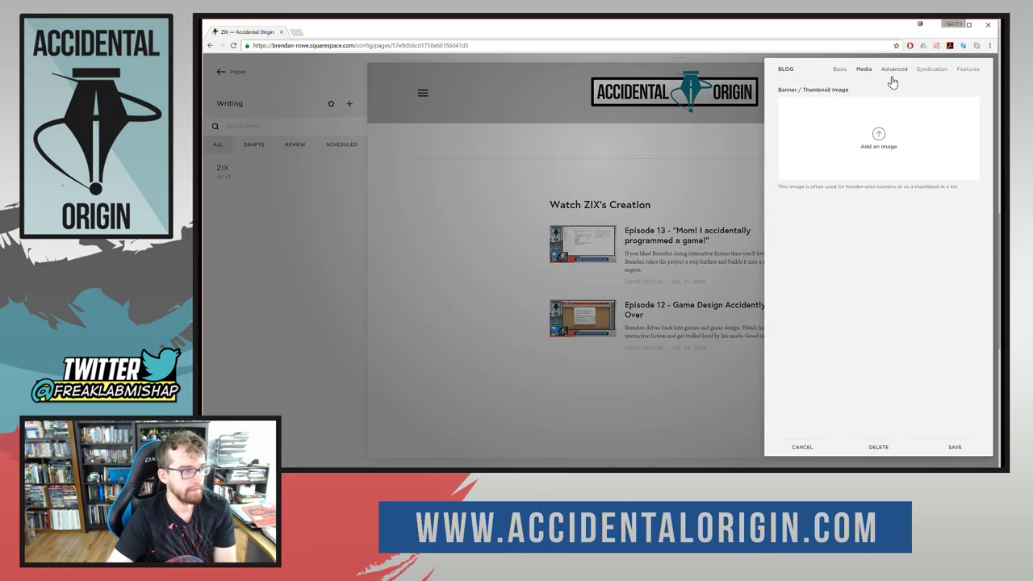
click(892, 71)
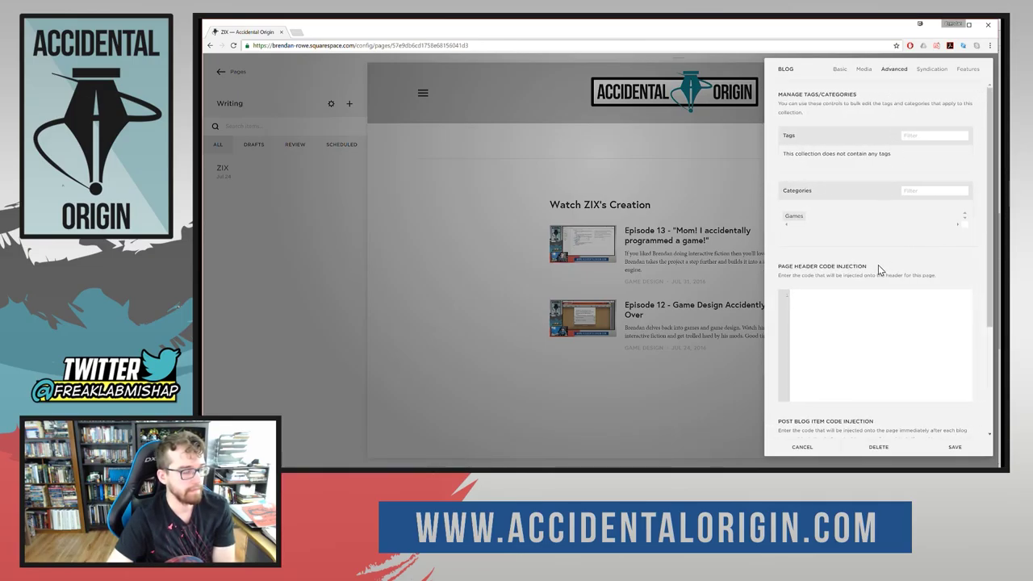
scroll(878, 265, down, 3)
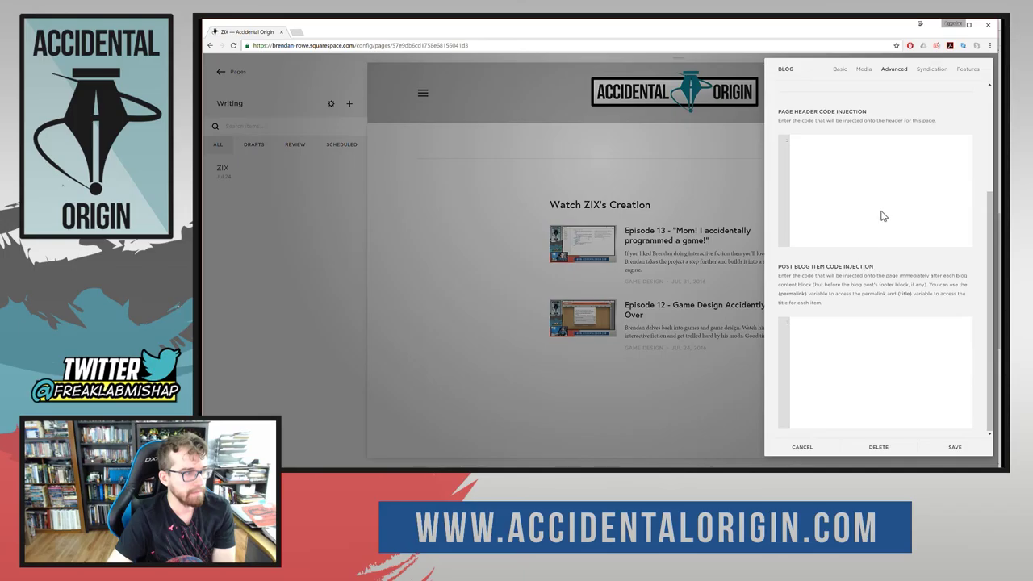
click(934, 71)
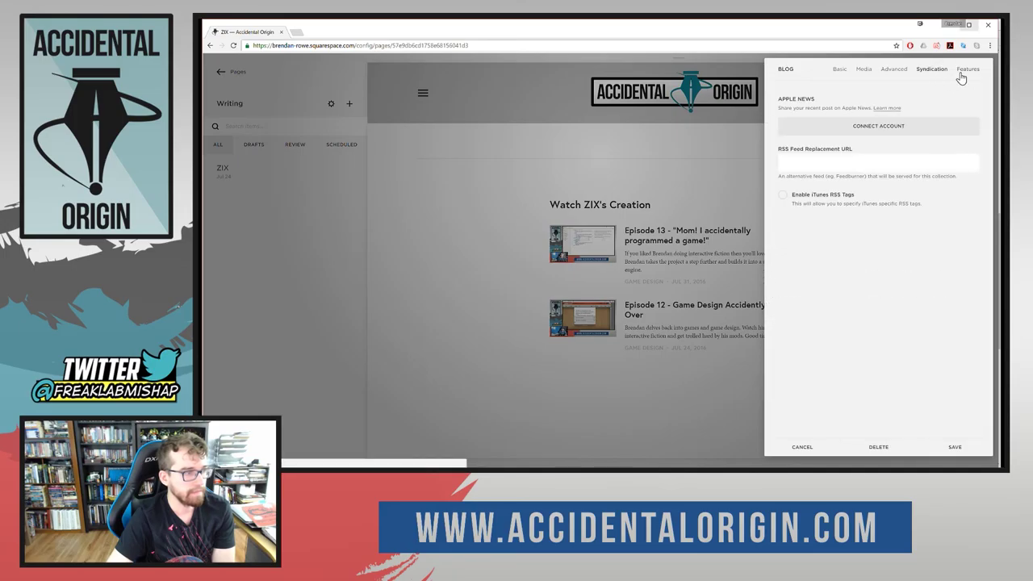
click(960, 73)
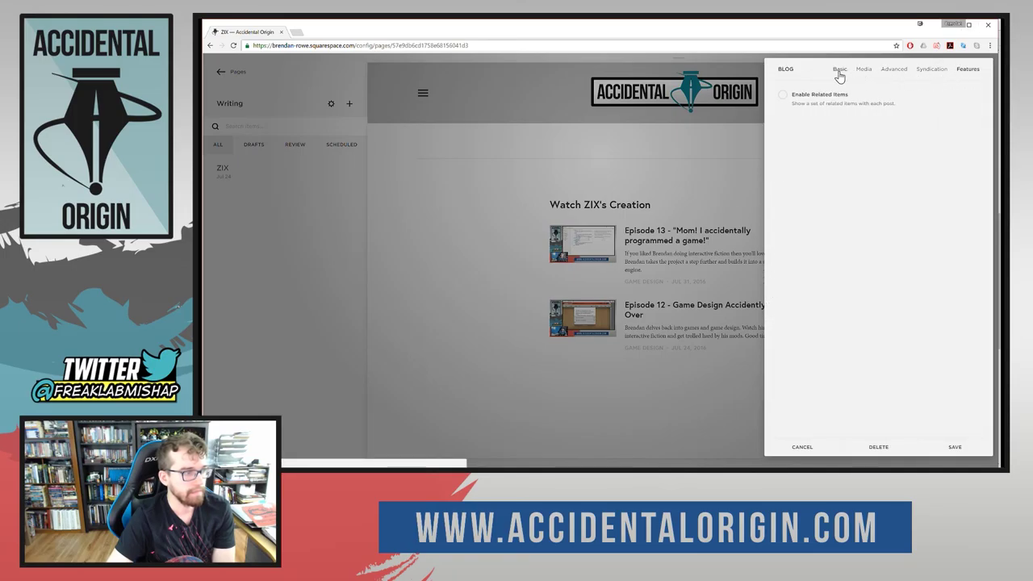
click(806, 446)
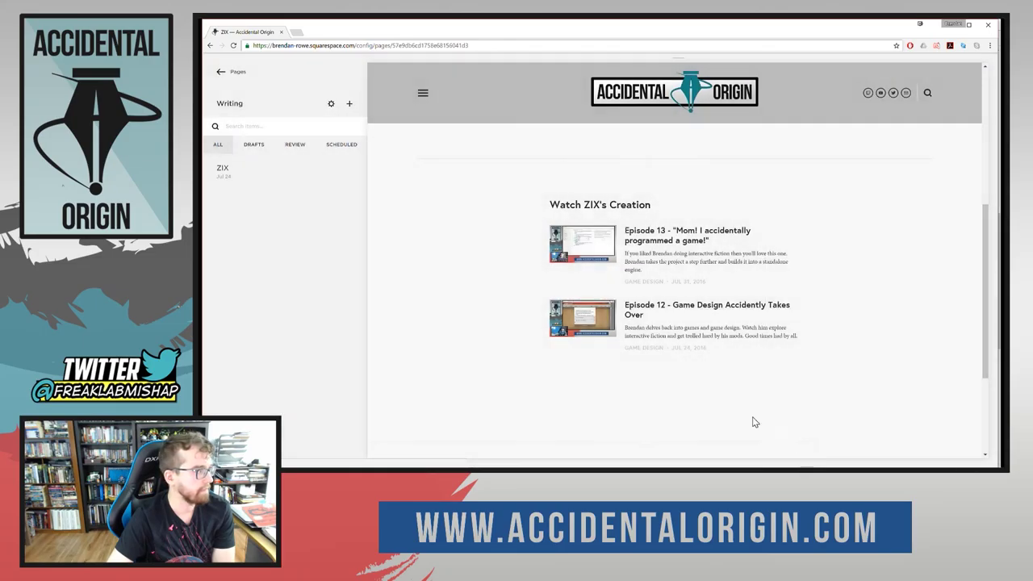
Go back to the site's page list, and open and dismiss the Writing blog's basic settings.
click(223, 73)
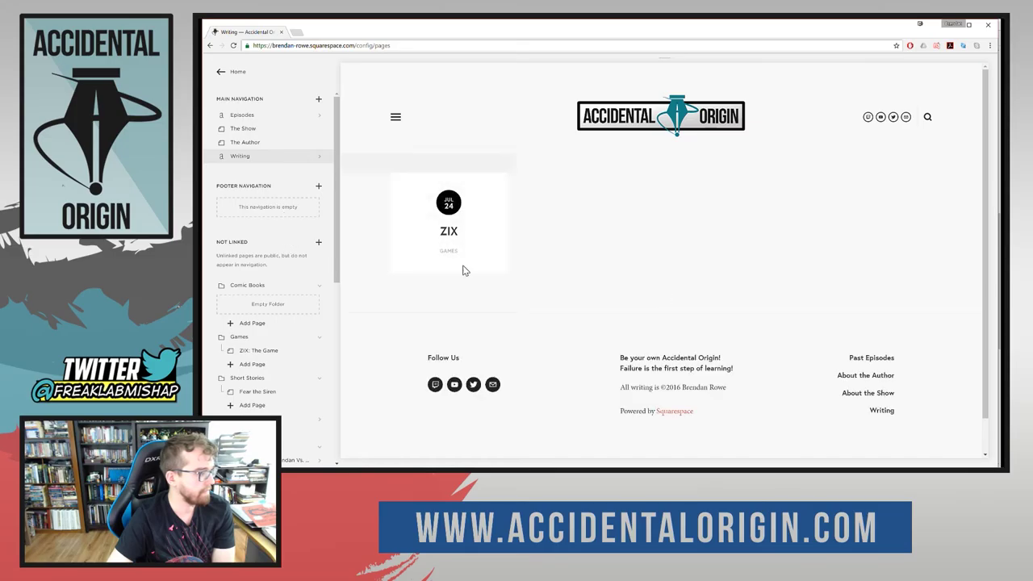
mouse_move(498, 269)
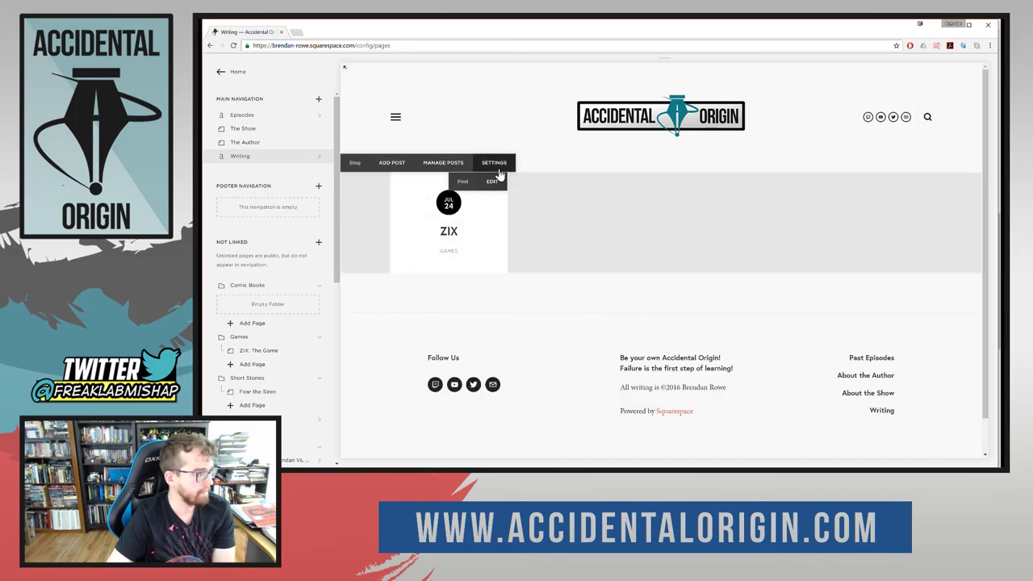
click(495, 164)
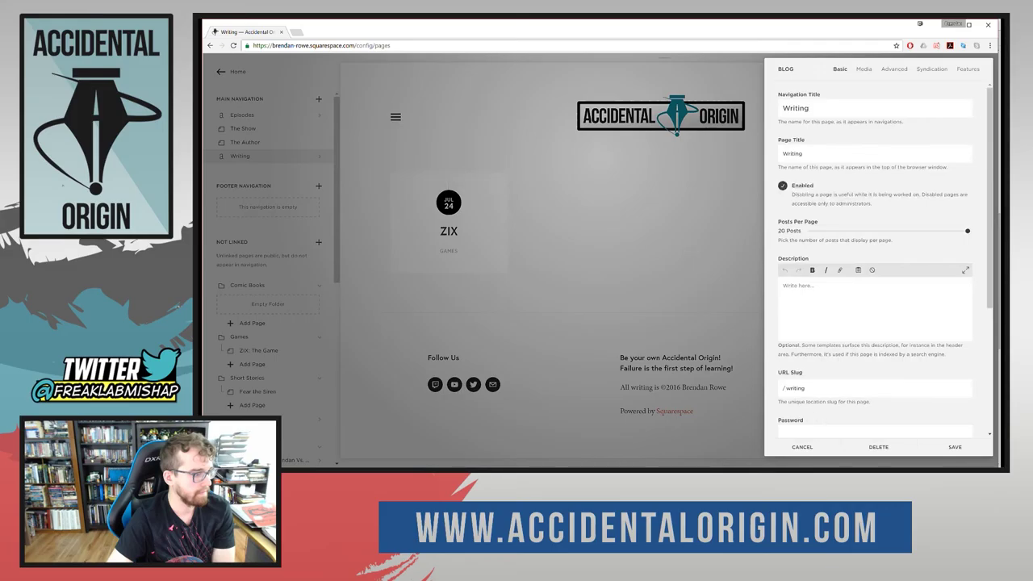
click(660, 360)
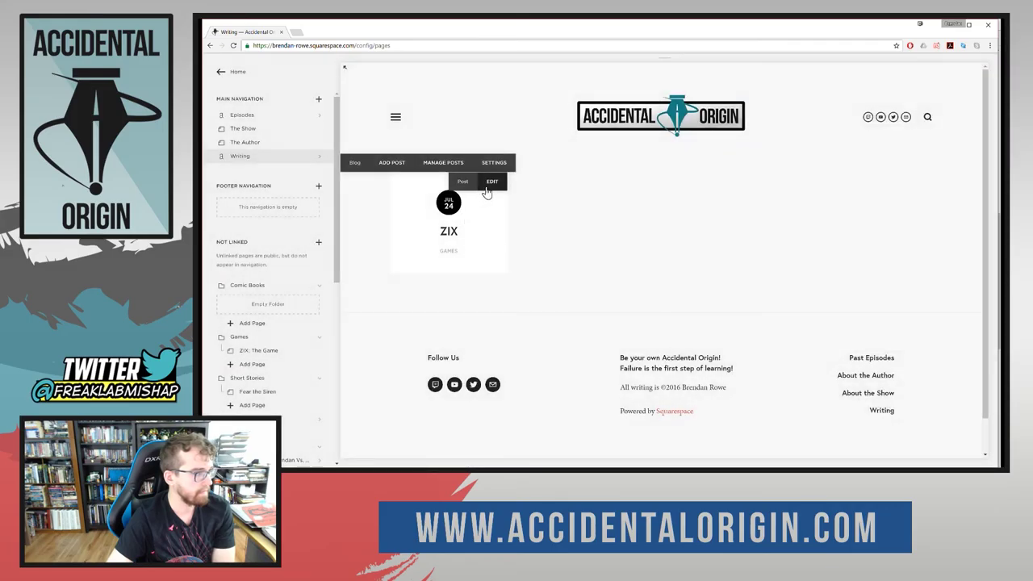
Open the ZIX post for editing and examine its content, options and location settings for the source of the tag link.
click(491, 183)
scroll(597, 266, down, 2)
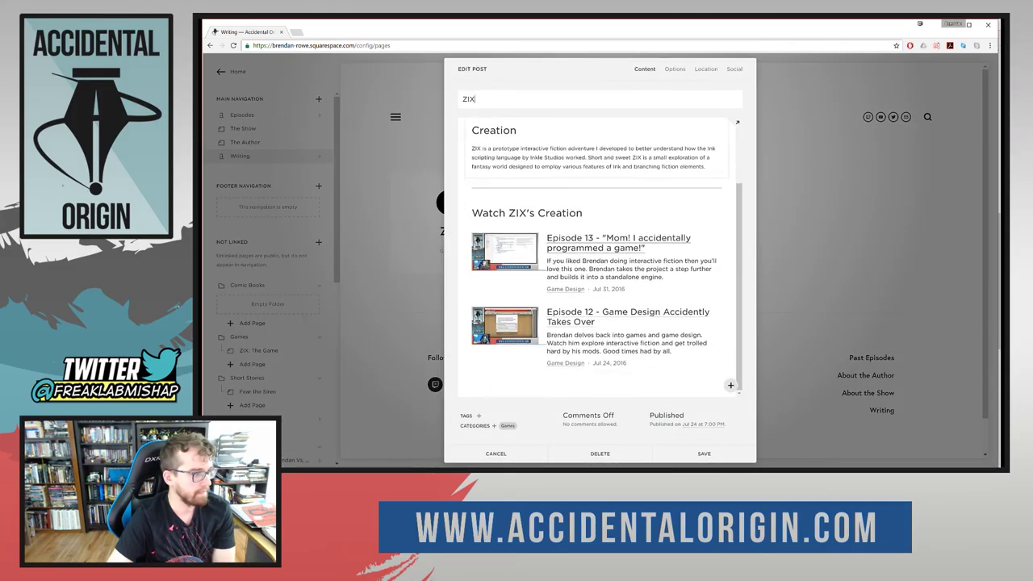
scroll(630, 347, up, 1)
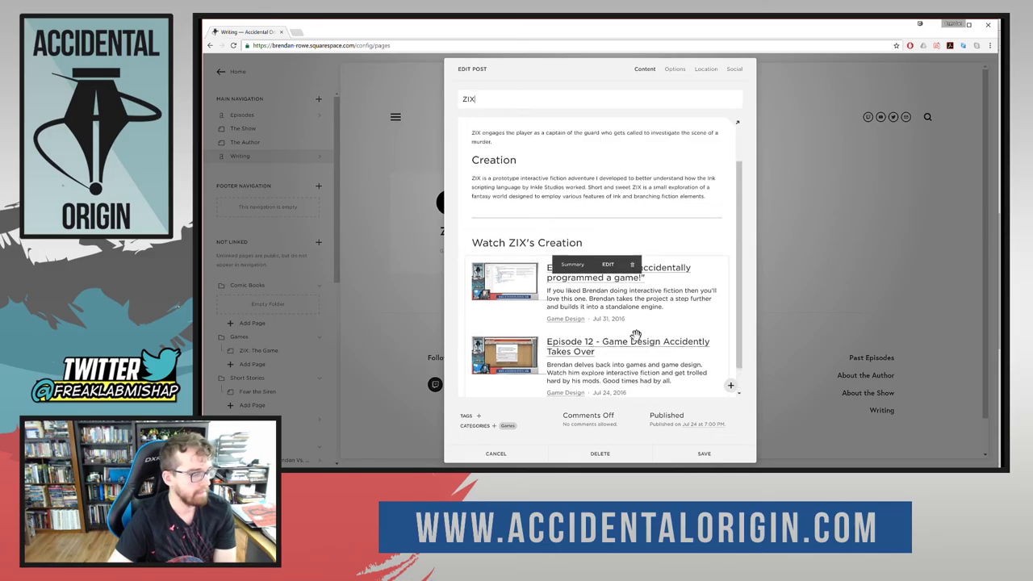
scroll(636, 335, up, 2)
click(675, 69)
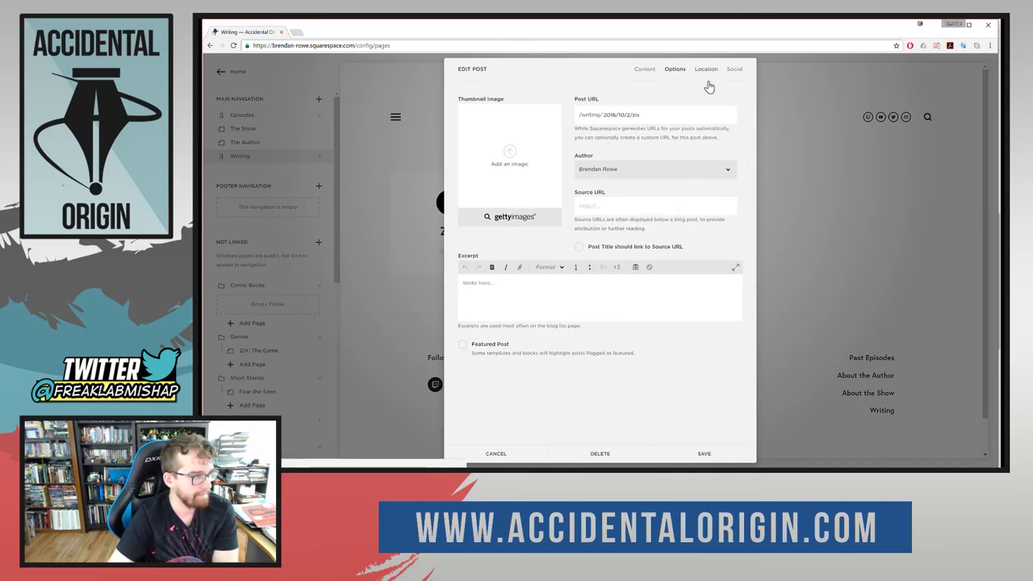
click(703, 70)
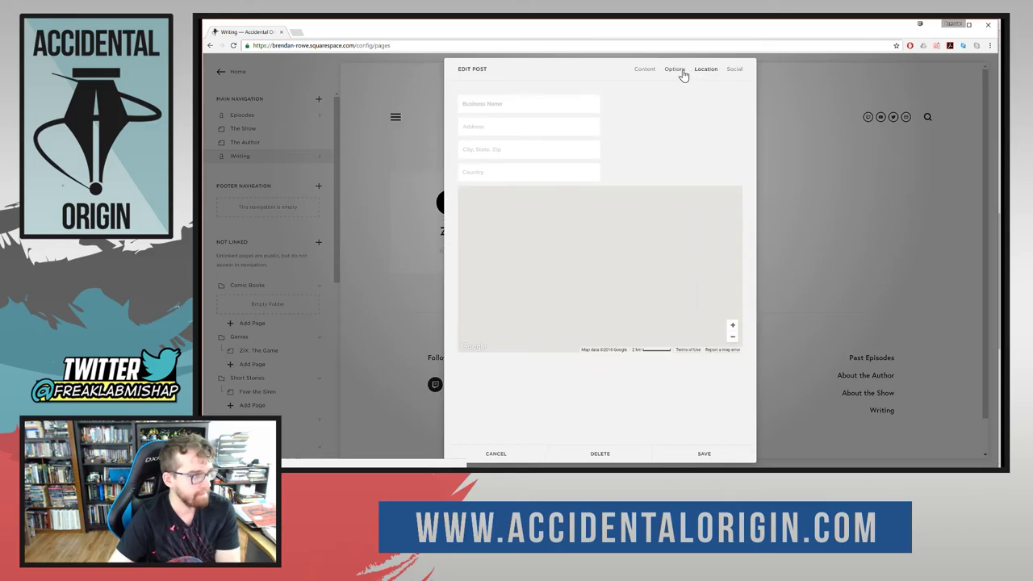
click(679, 72)
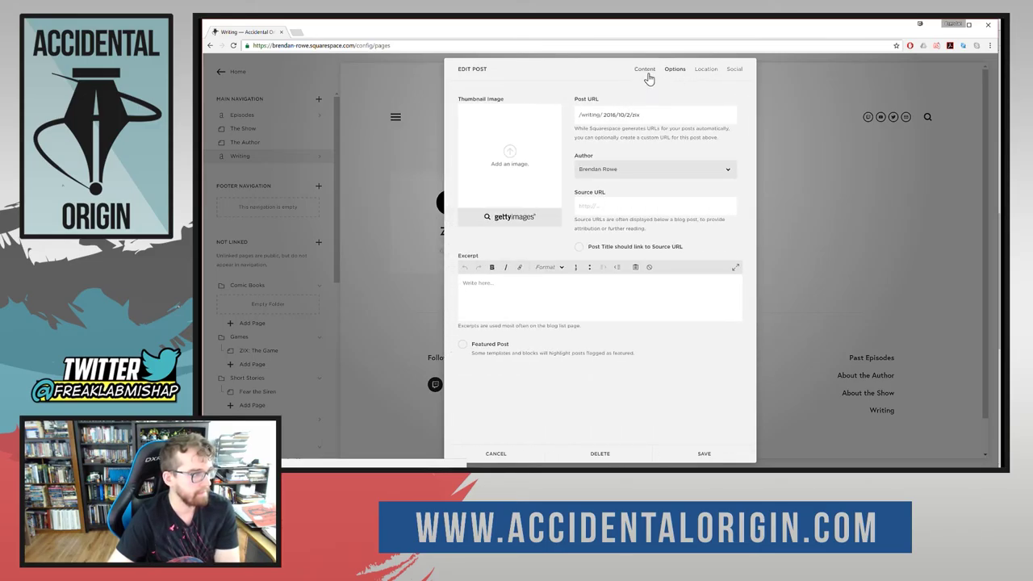
click(646, 73)
click(673, 71)
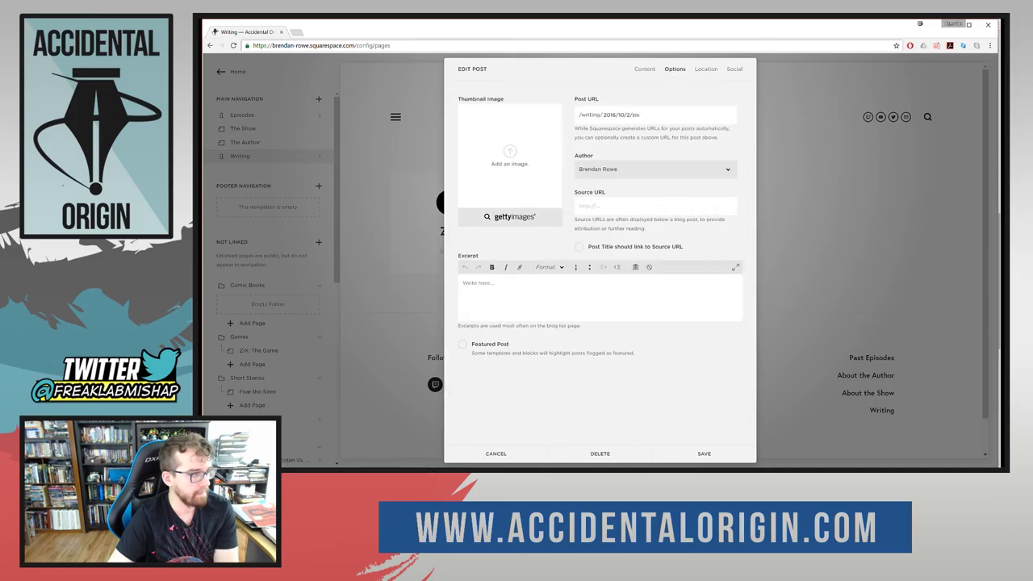